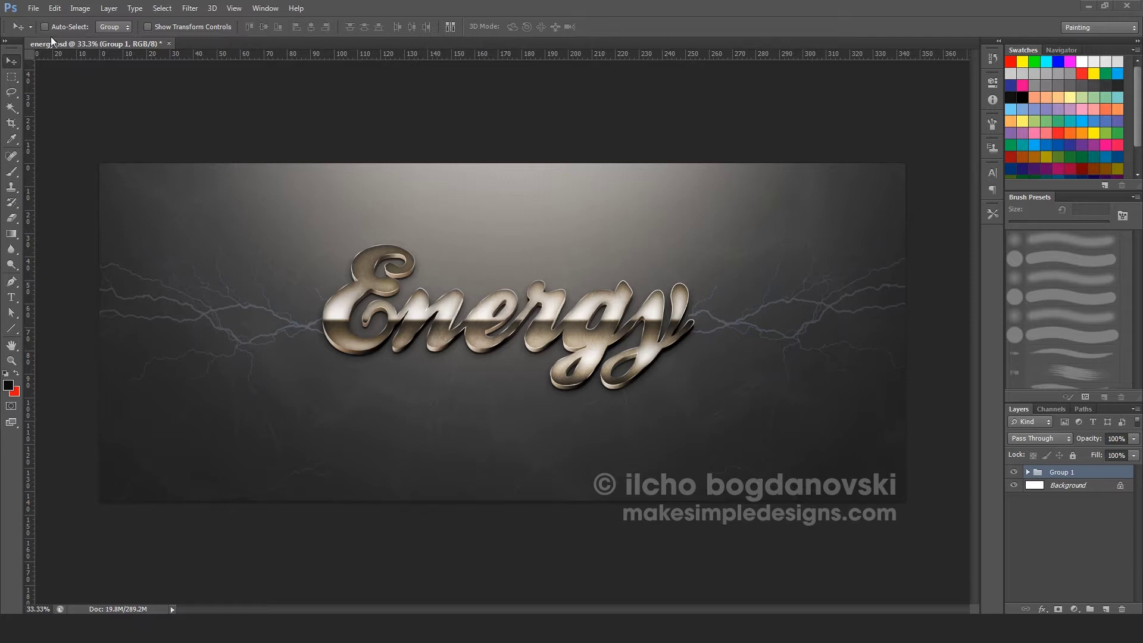
# Step: Create a new white RGB document of 34.4 × 14.4 cm at 300 pixels/inch
pyautogui.click(35, 8)
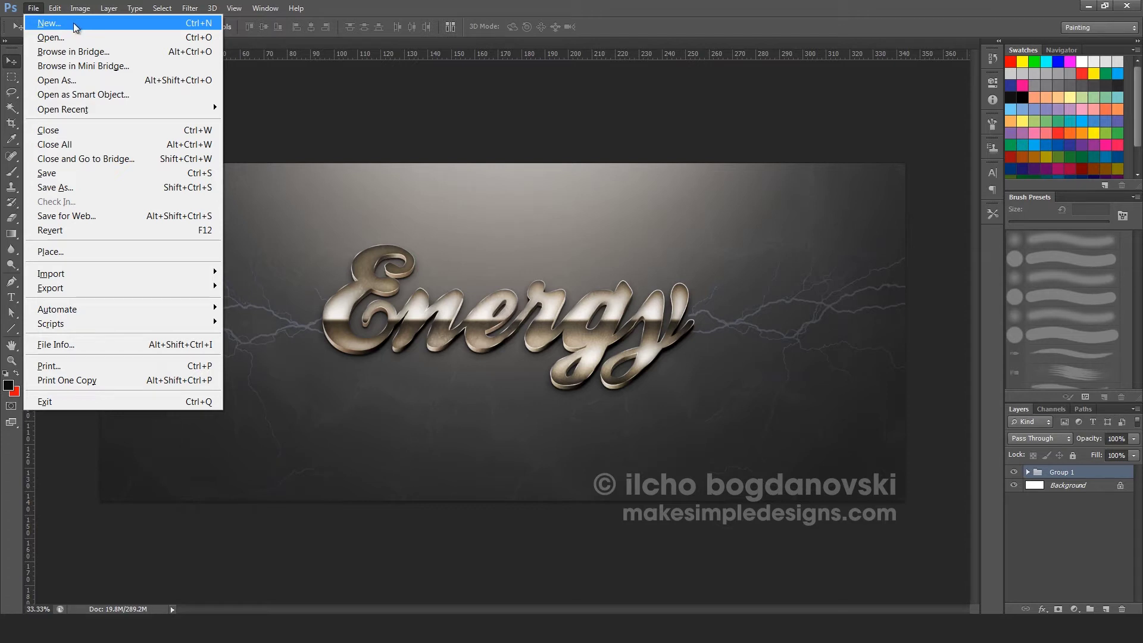
pyautogui.click(48, 23)
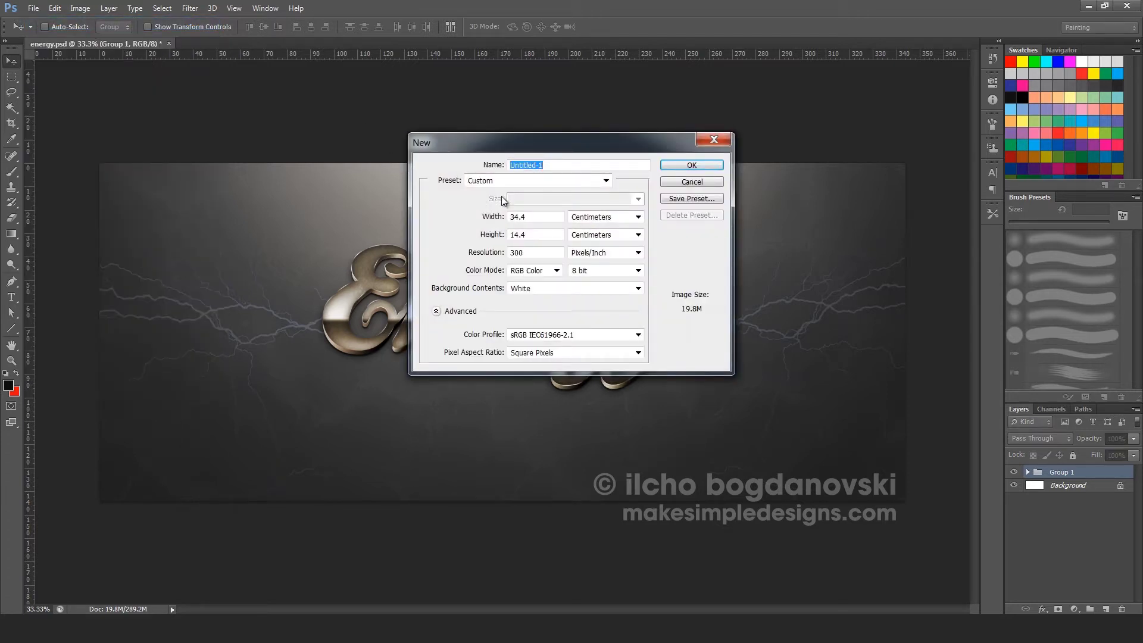
pyautogui.click(553, 219)
pyautogui.click(689, 167)
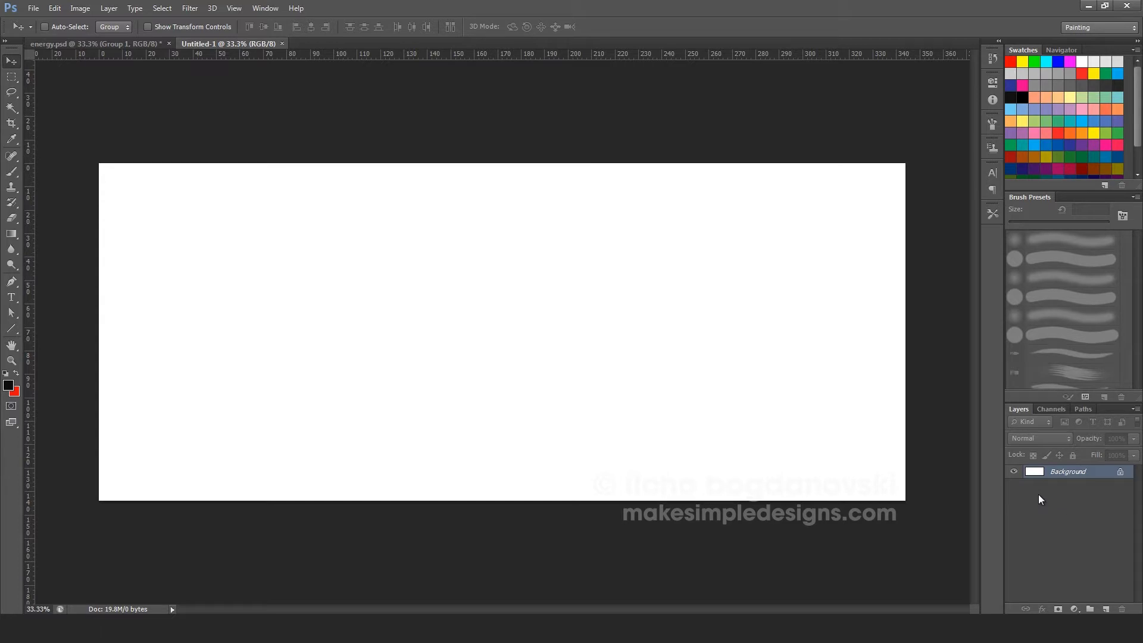
# Step: Add a layer named "background" and fill it with the grey #737373
pyautogui.hotkey('ctrl', 'shift', 'n')
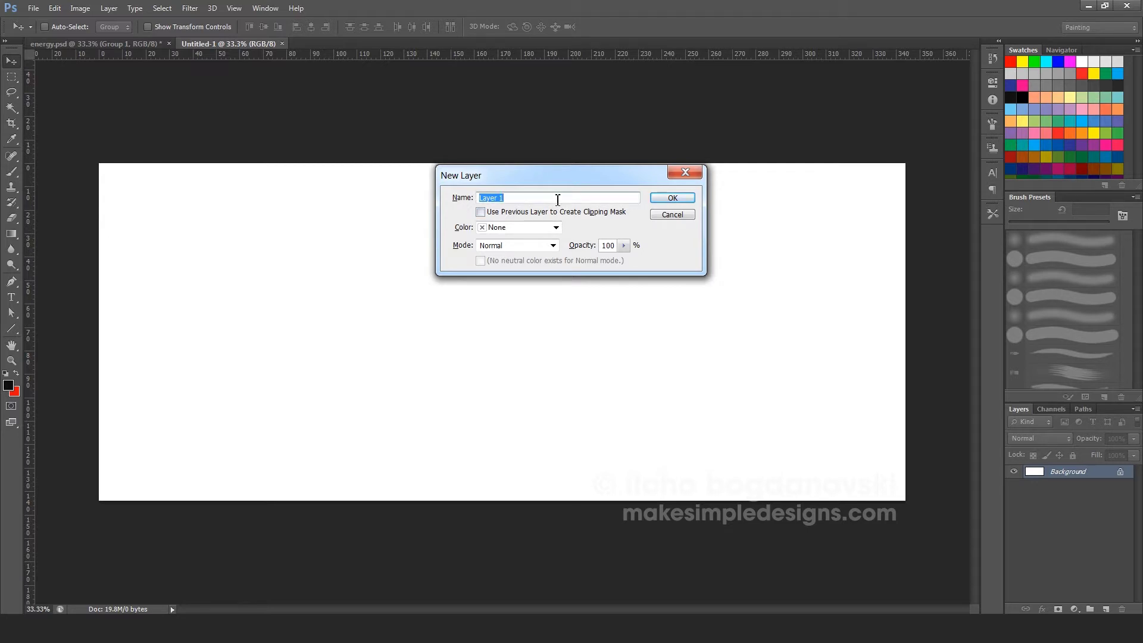
pyautogui.write('background')
pyautogui.press('Return')
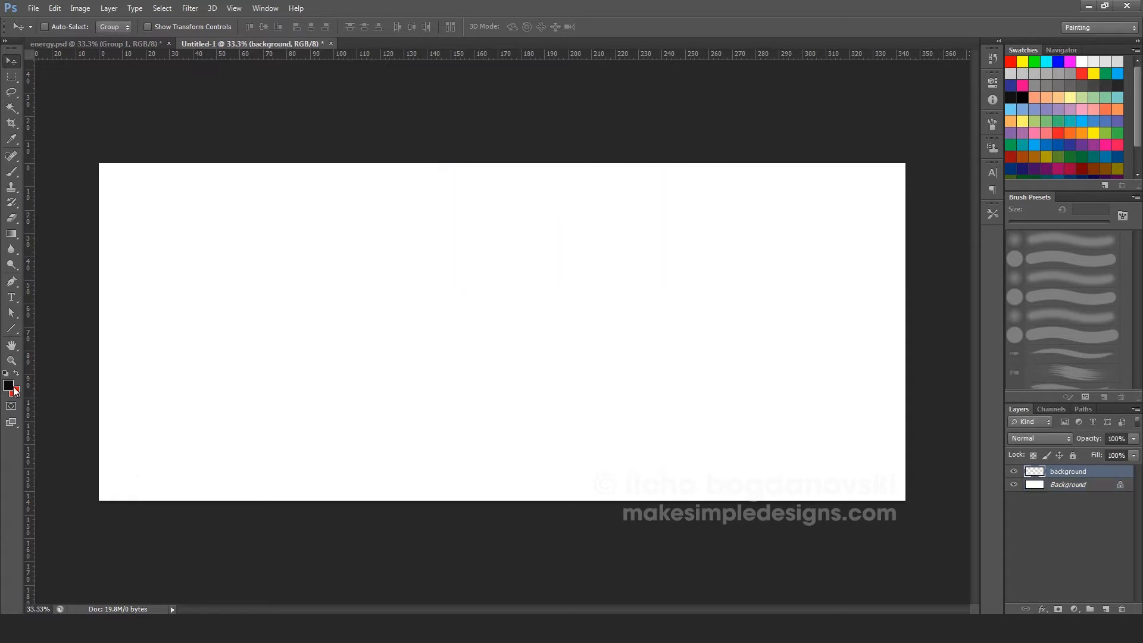
pyautogui.click(8, 386)
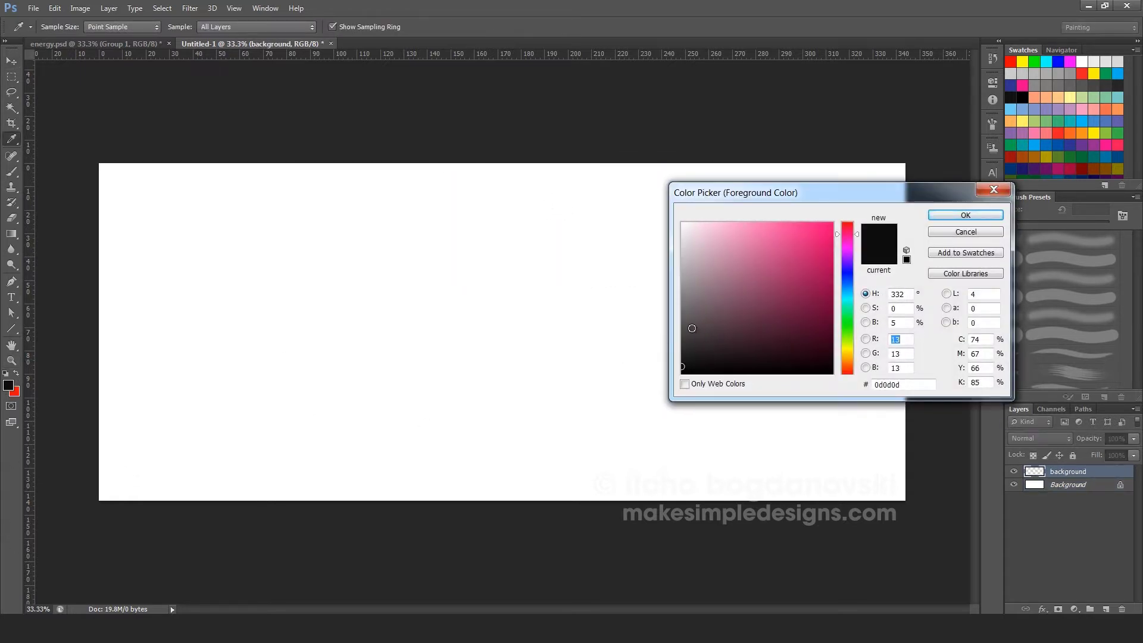
pyautogui.moveTo(693, 328); pyautogui.dragTo(649, 306)
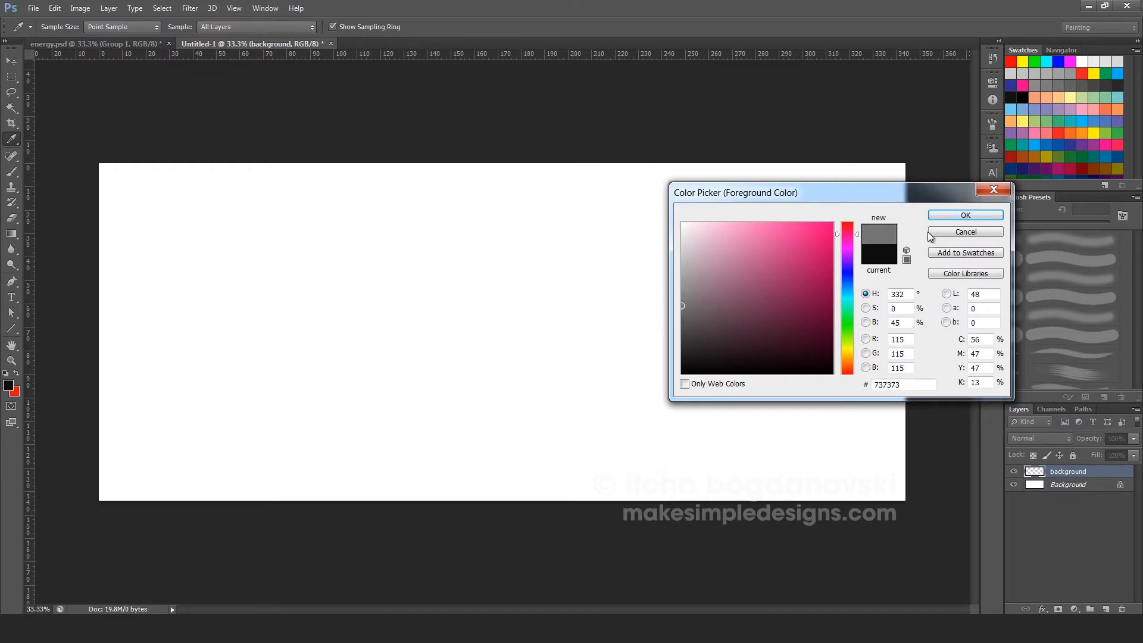
pyautogui.click(944, 222)
pyautogui.press('v')
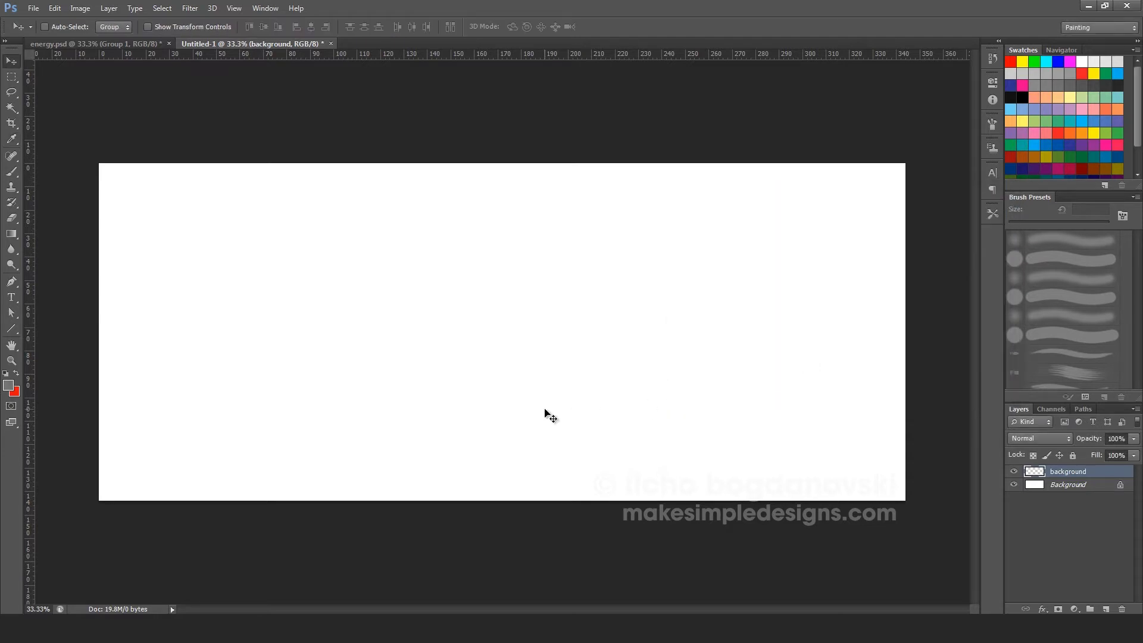
pyautogui.hotkey('alt', 'BackSpace')
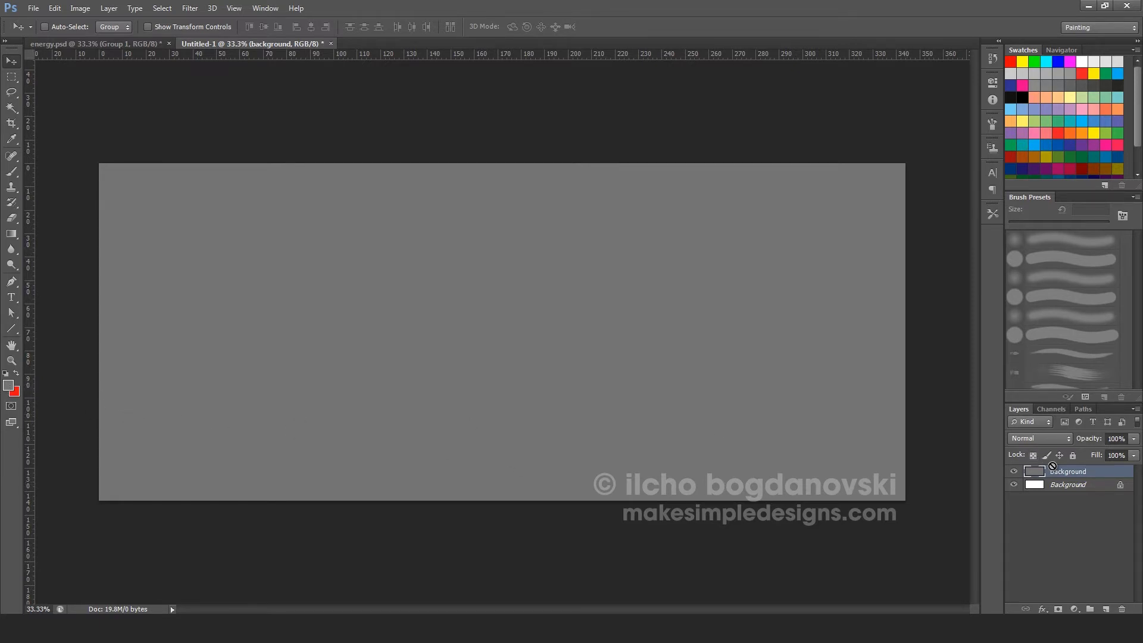
# Step: Add a layer named "dark mask" and fill it with black (#000000)
pyautogui.hotkey('ctrl', 'shift', 'n')
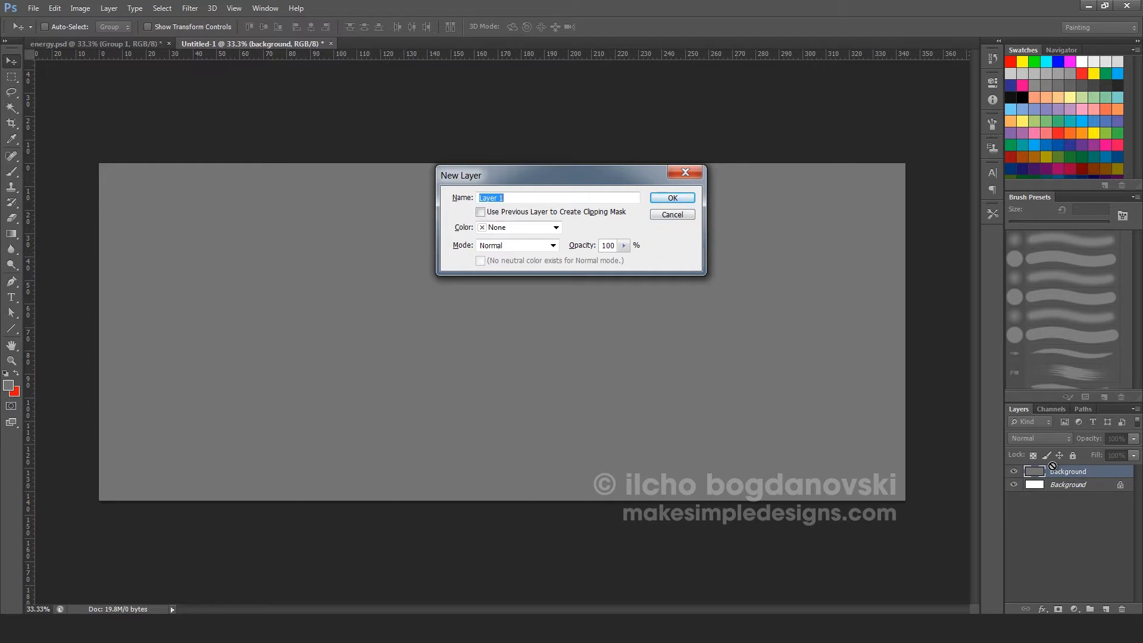
pyautogui.write('dark mask')
pyautogui.press('Return')
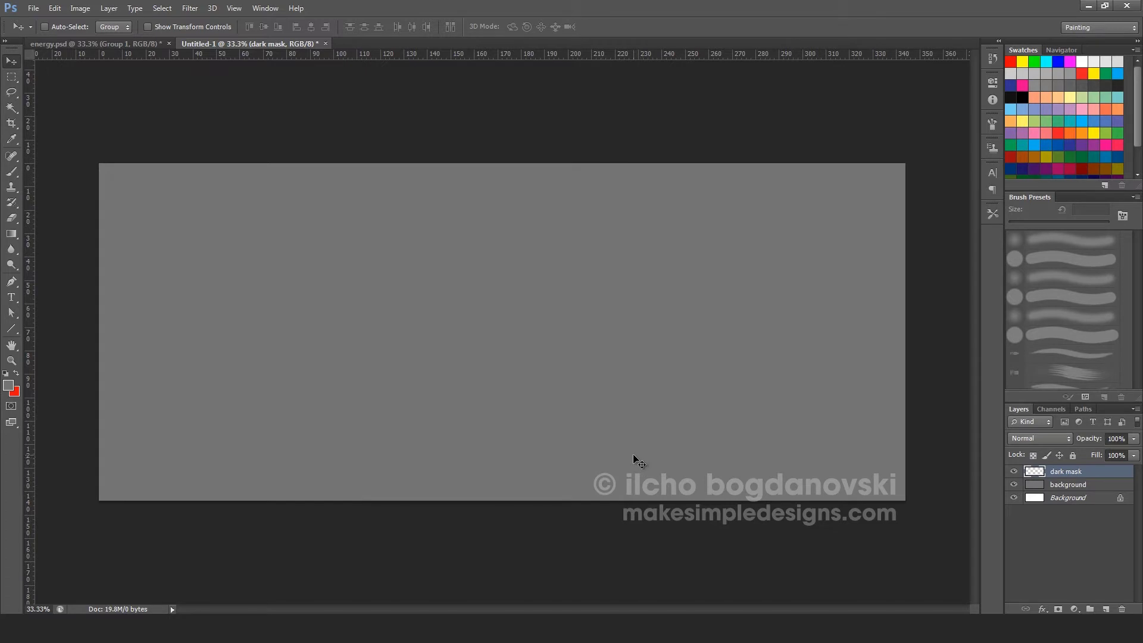
pyautogui.click(8, 385)
pyautogui.moveTo(779, 323); pyautogui.dragTo(655, 405)
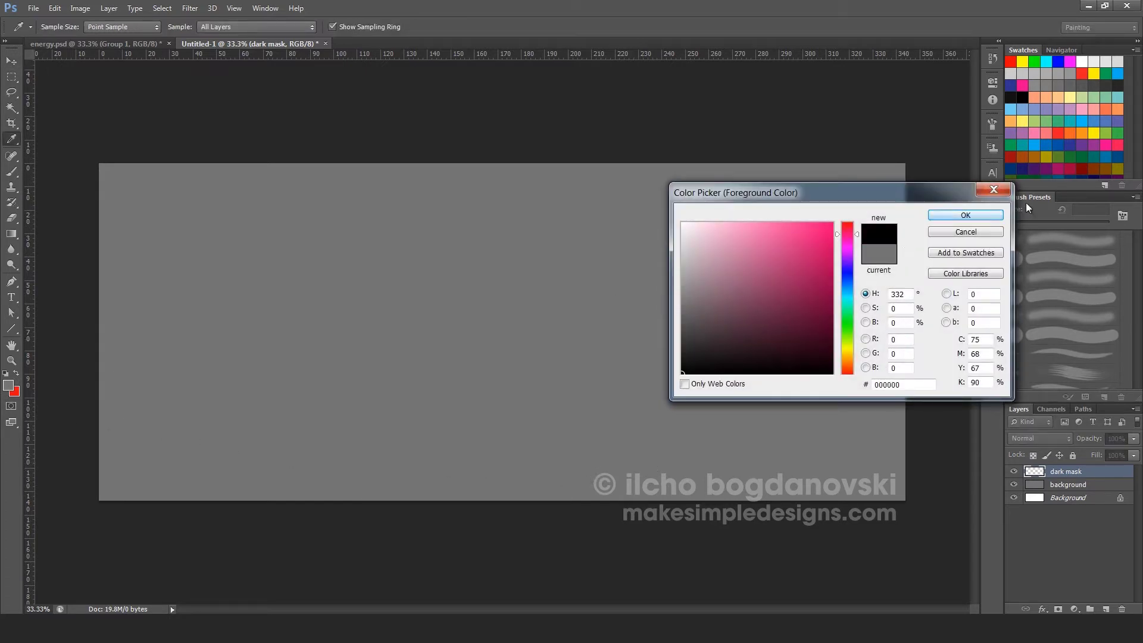
pyautogui.click(966, 216)
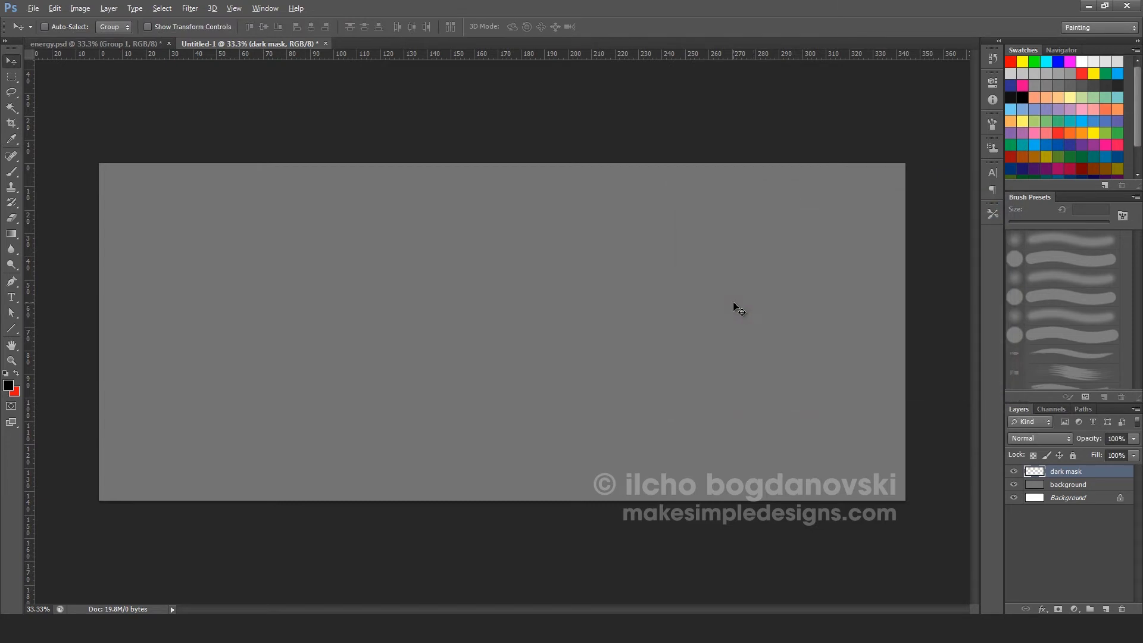
pyautogui.hotkey('alt', 'BackSpace')
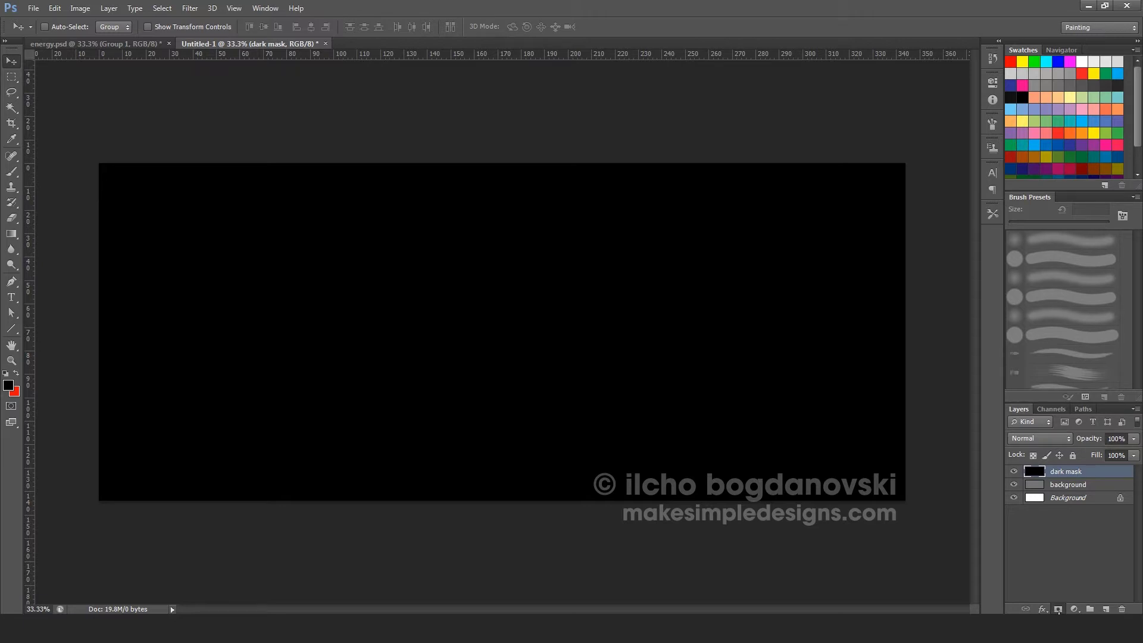
# Step: Add a layer mask to the dark mask layer and place a vertical guide at the canvas's horizontal centre with the Gradient tool active
pyautogui.click(1058, 611)
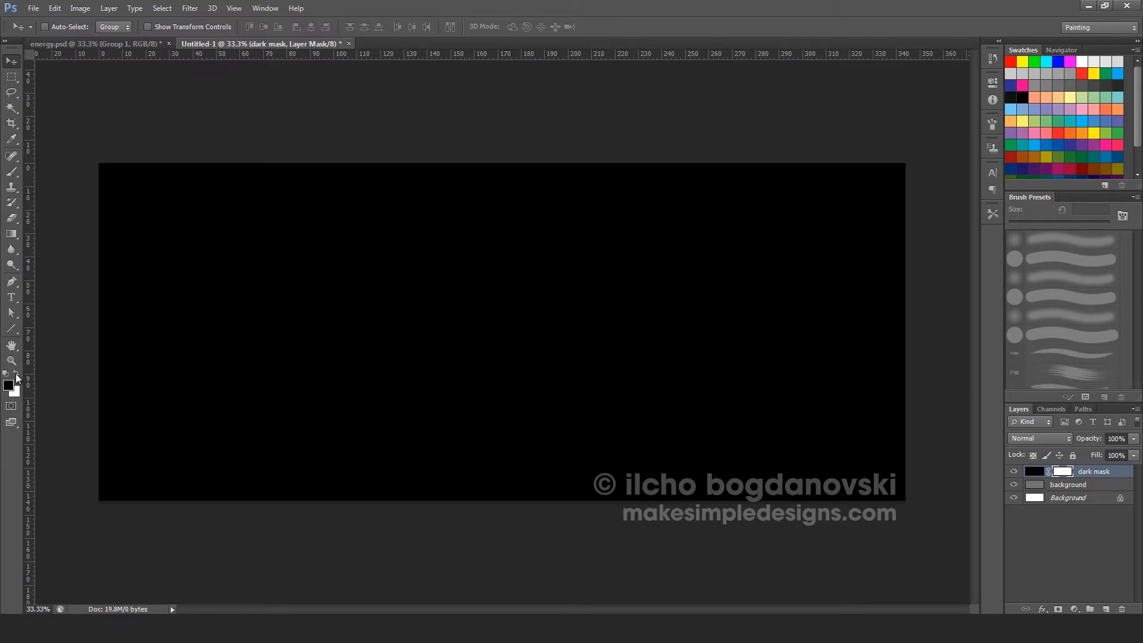
pyautogui.click(12, 233)
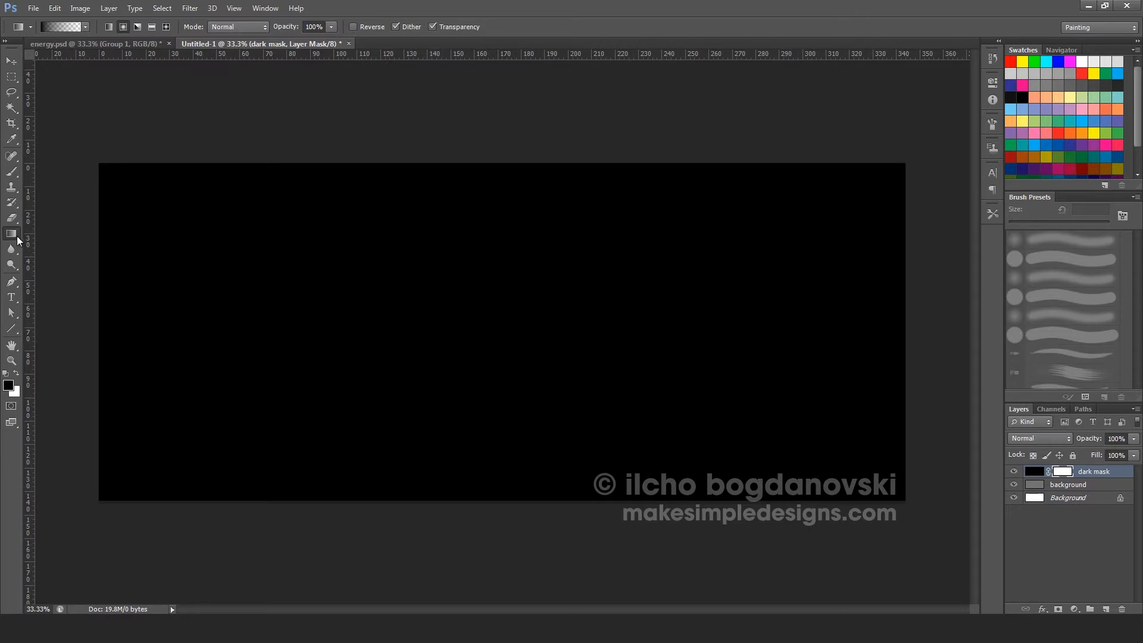
pyautogui.click(61, 26)
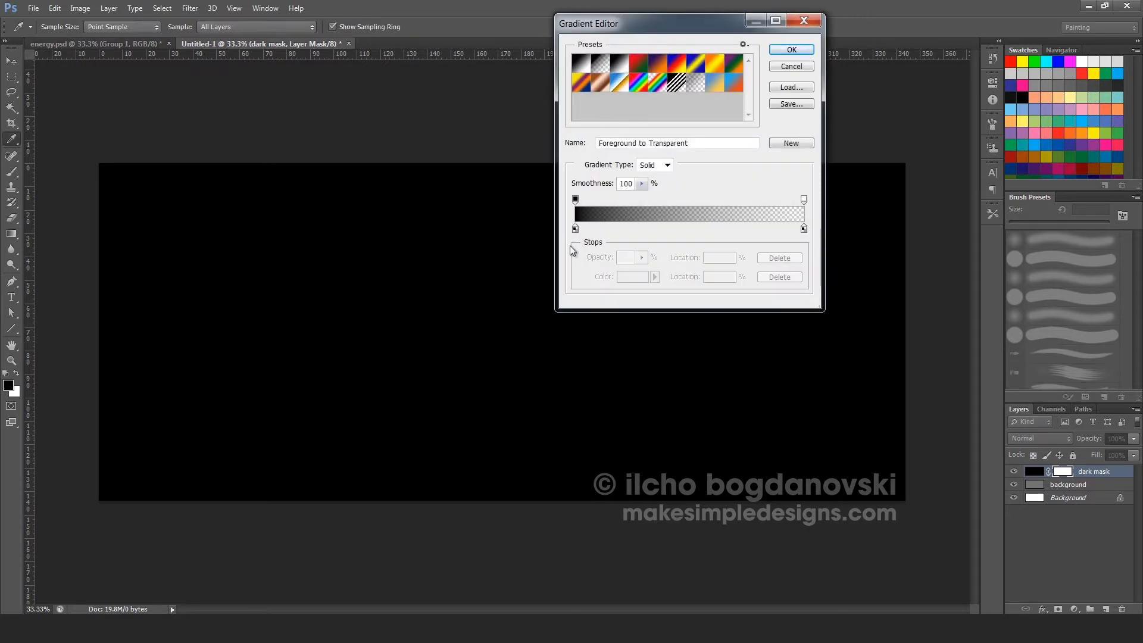
pyautogui.click(791, 66)
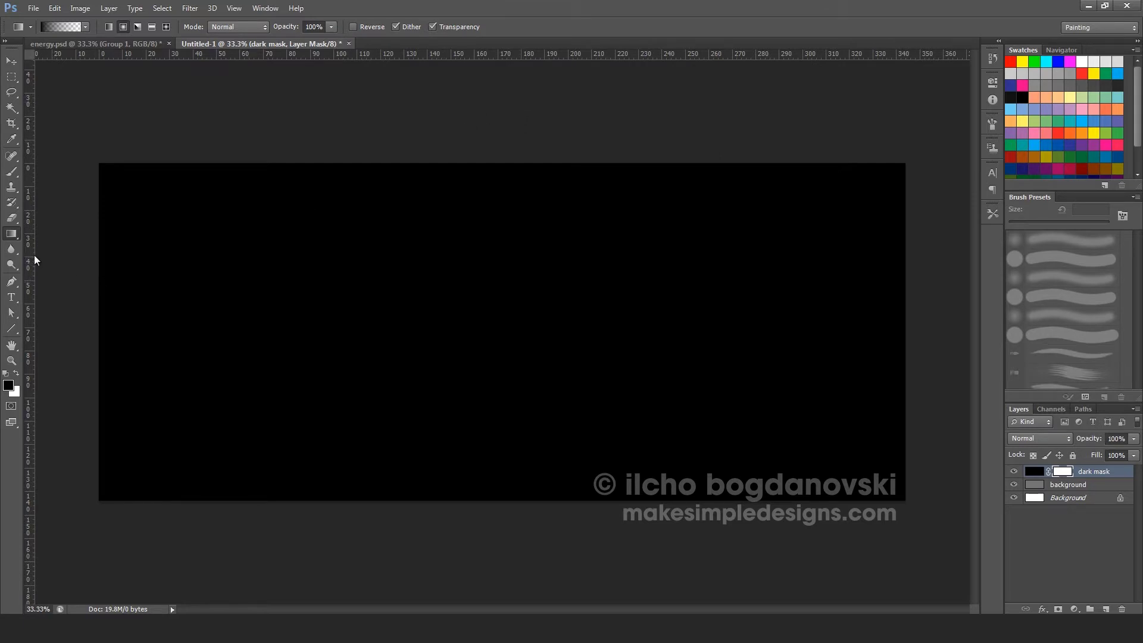
pyautogui.moveTo(31, 252); pyautogui.dragTo(502, 205)
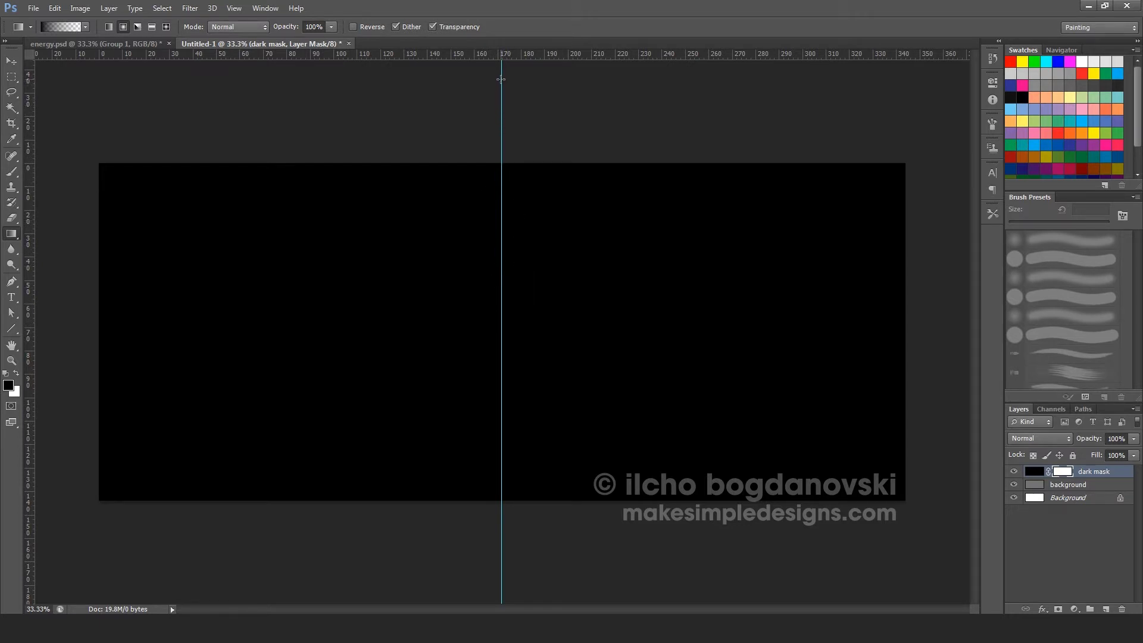
# Step: Apply overlapping black-to-transparent radial gradients to the dark mask's layer mask, starting above the canvas and running down along the centre guide
pyautogui.moveTo(502, 78); pyautogui.dragTo(498, 509)
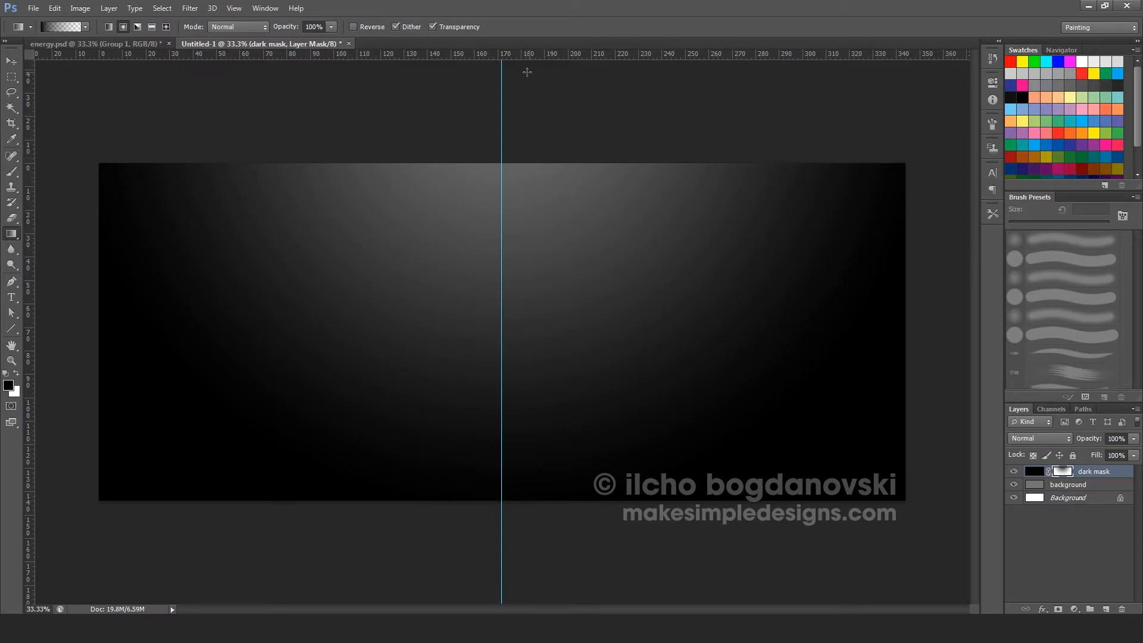
pyautogui.moveTo(502, 70); pyautogui.dragTo(488, 587)
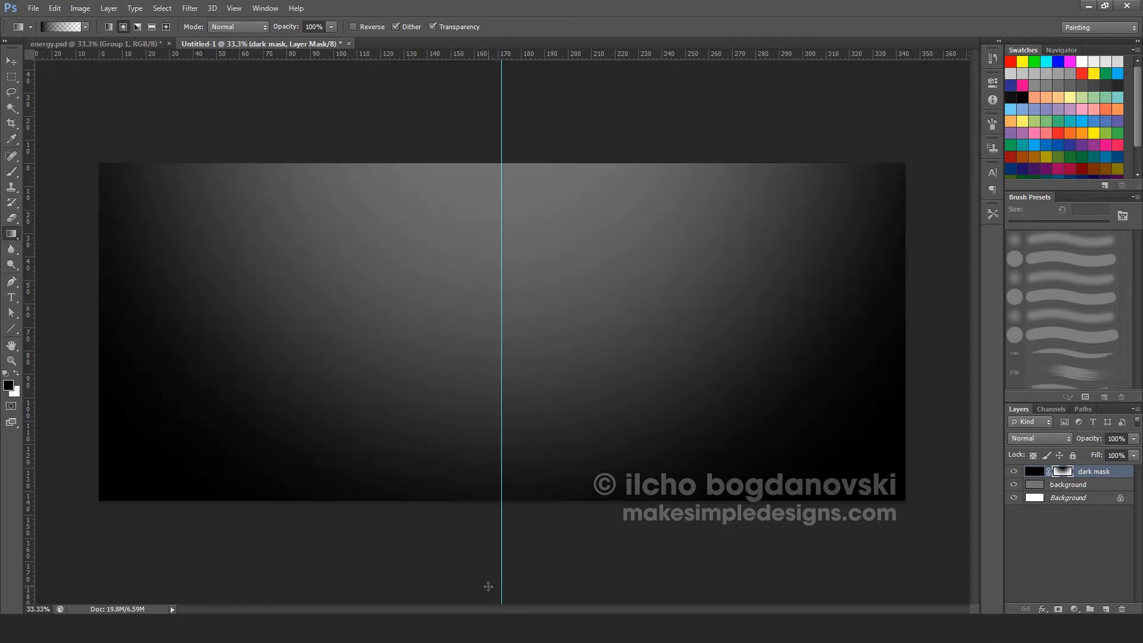
pyautogui.hotkey('ctrl', '-')
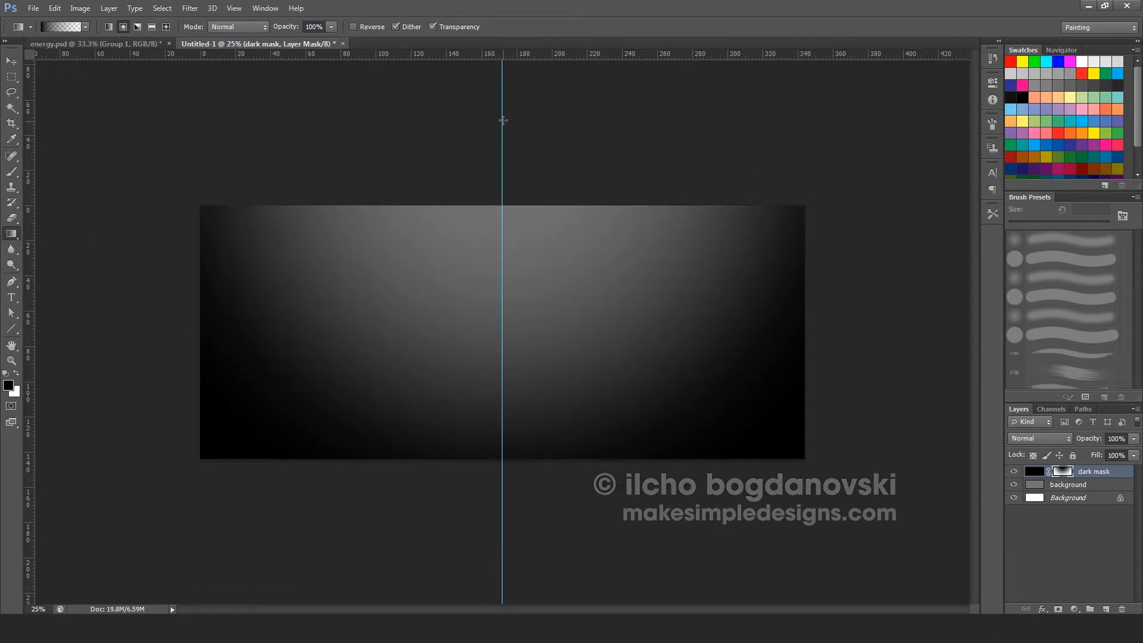
pyautogui.moveTo(497, 400); pyautogui.dragTo(496, 538)
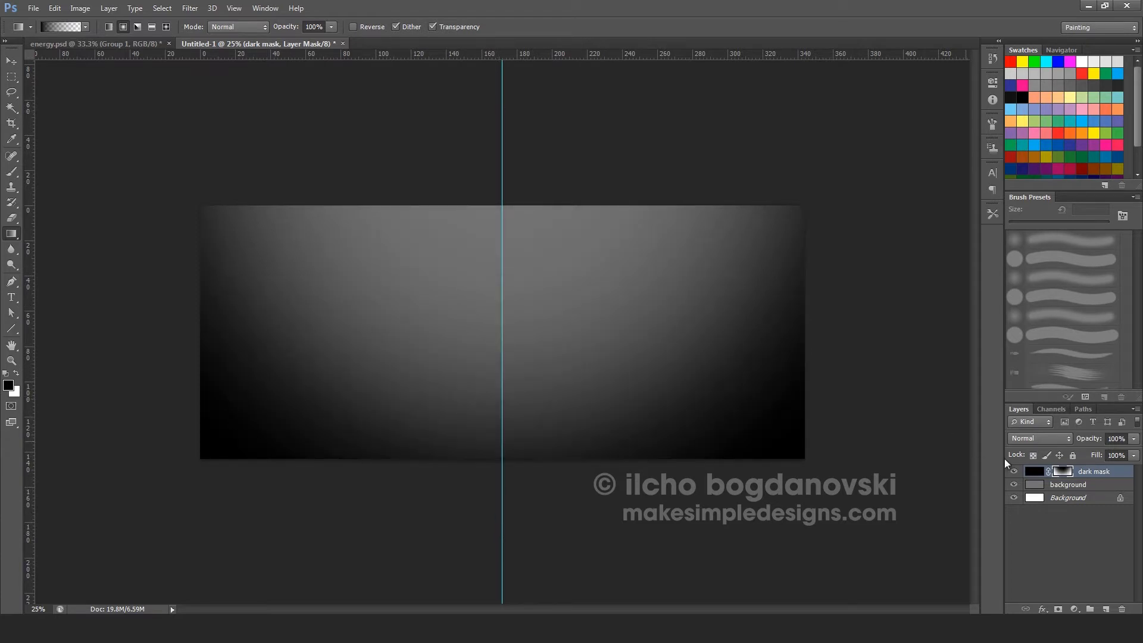
pyautogui.hotkey('ctrl', '+')
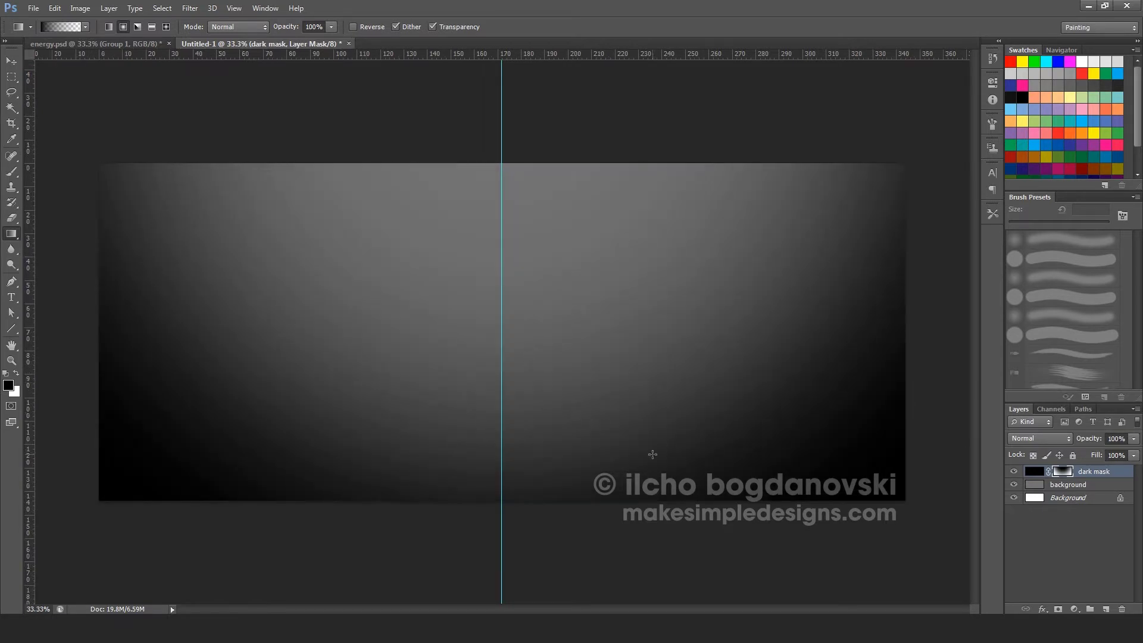
# Step: Hide the guides and set the dark mask layer's opacity to 65%
pyautogui.hotkey('ctrl', ';')
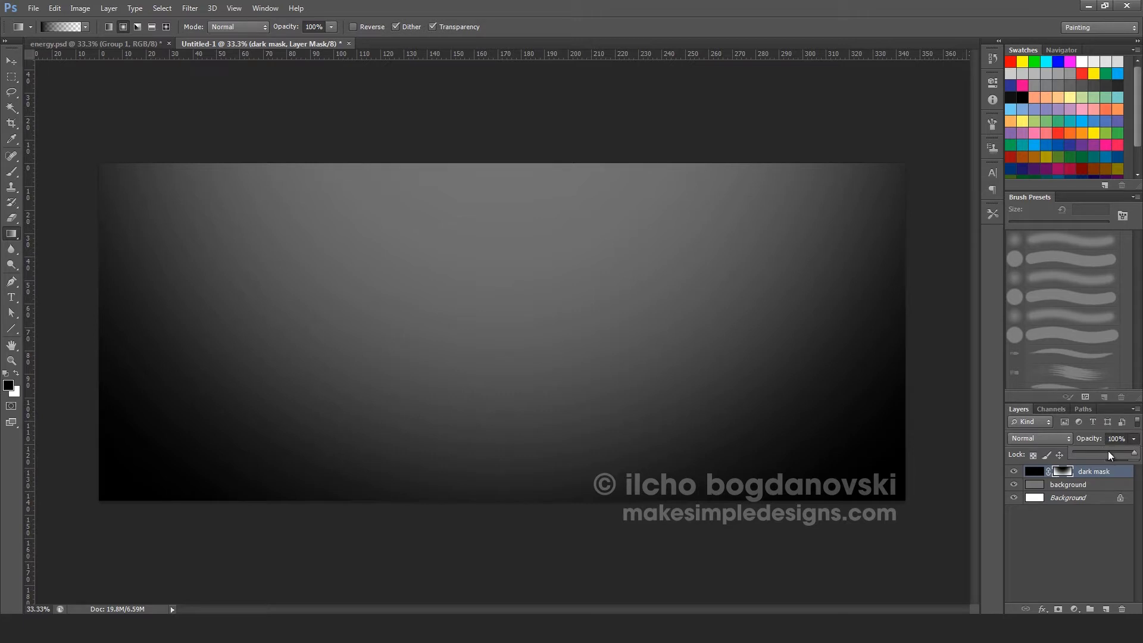
pyautogui.click(1110, 455)
pyautogui.moveTo(1113, 453); pyautogui.dragTo(1107, 453)
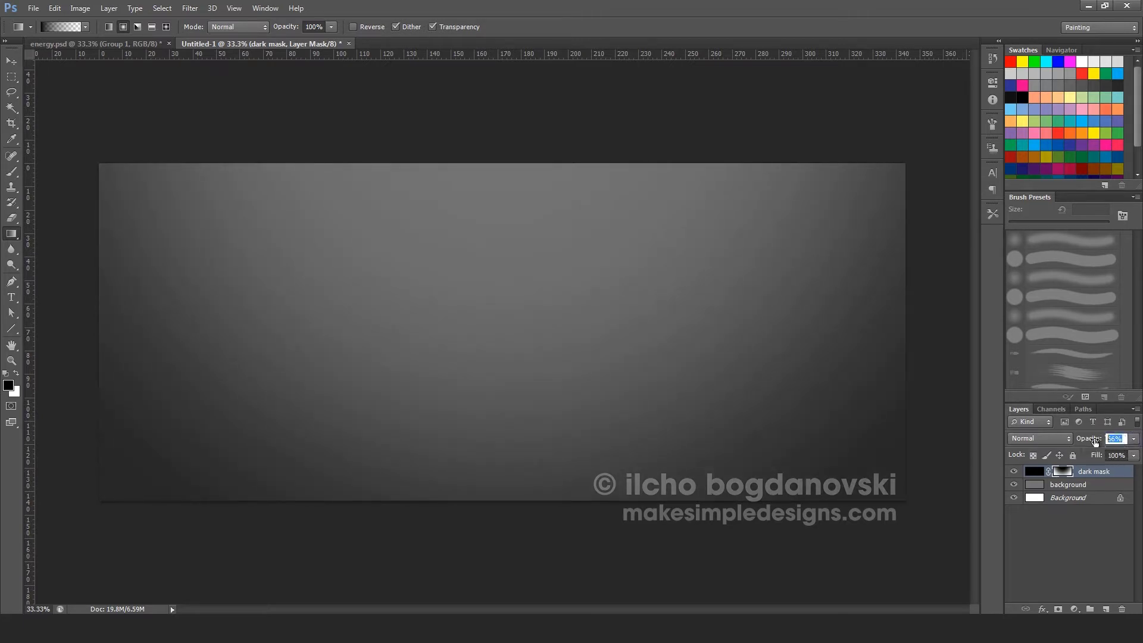
pyautogui.write('60')
pyautogui.moveTo(1095, 441); pyautogui.dragTo(1090, 442)
pyautogui.write('65')
pyautogui.click(1095, 472)
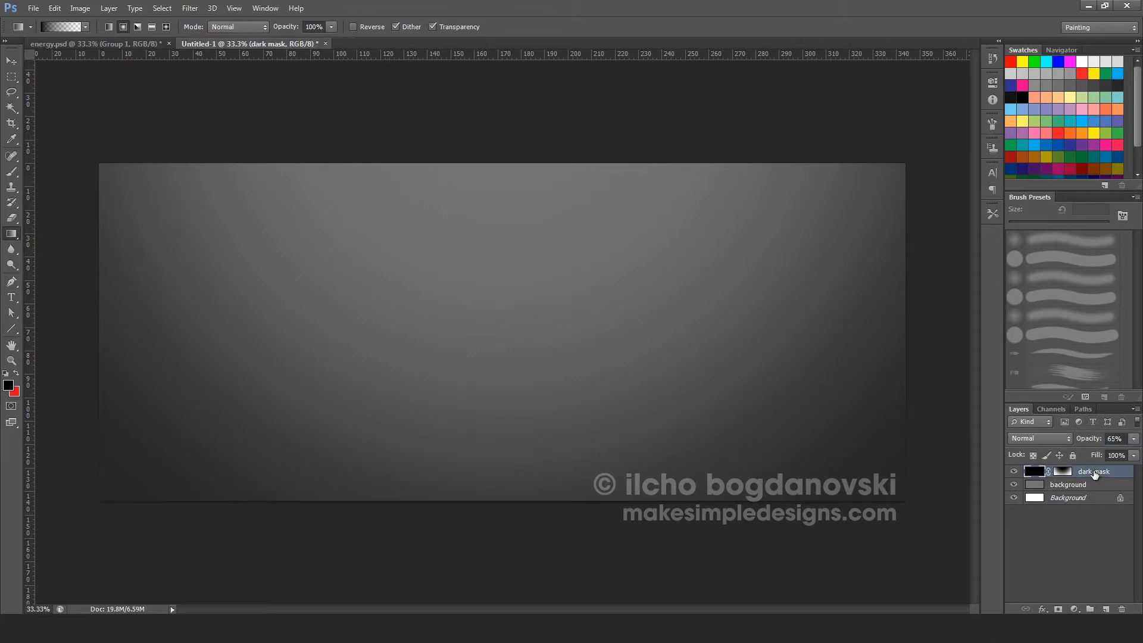
# Step: Add a layer named "highlight" and set the foreground colour to white (#ffffff) for the Gradient tool
pyautogui.hotkey('ctrl', 'shift', 'n')
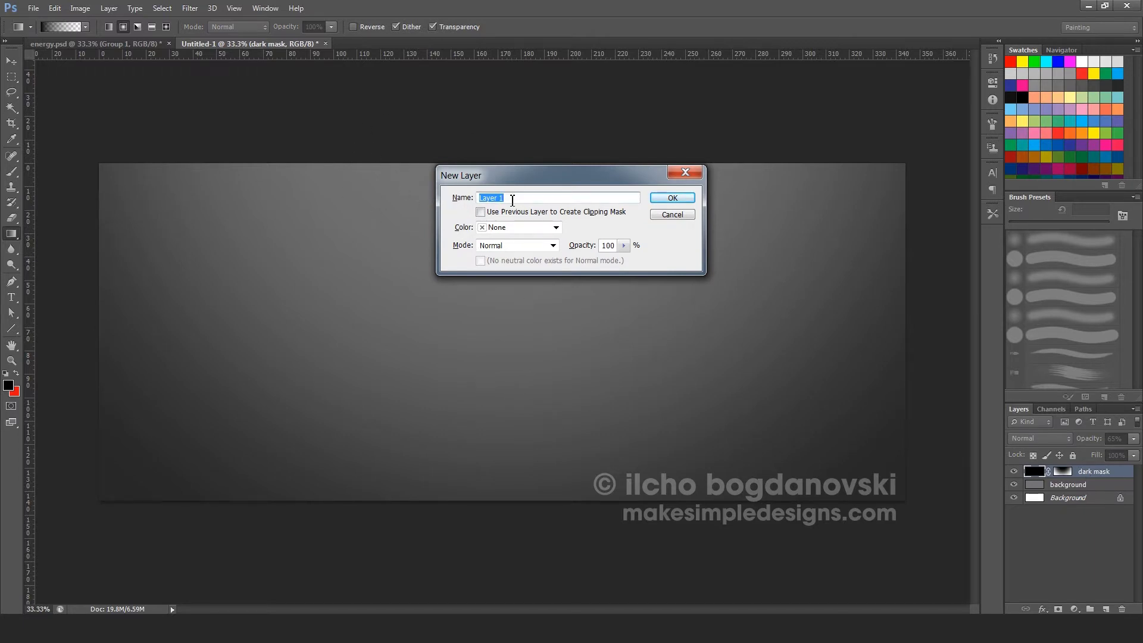
pyautogui.write('highlight')
pyautogui.press('Return')
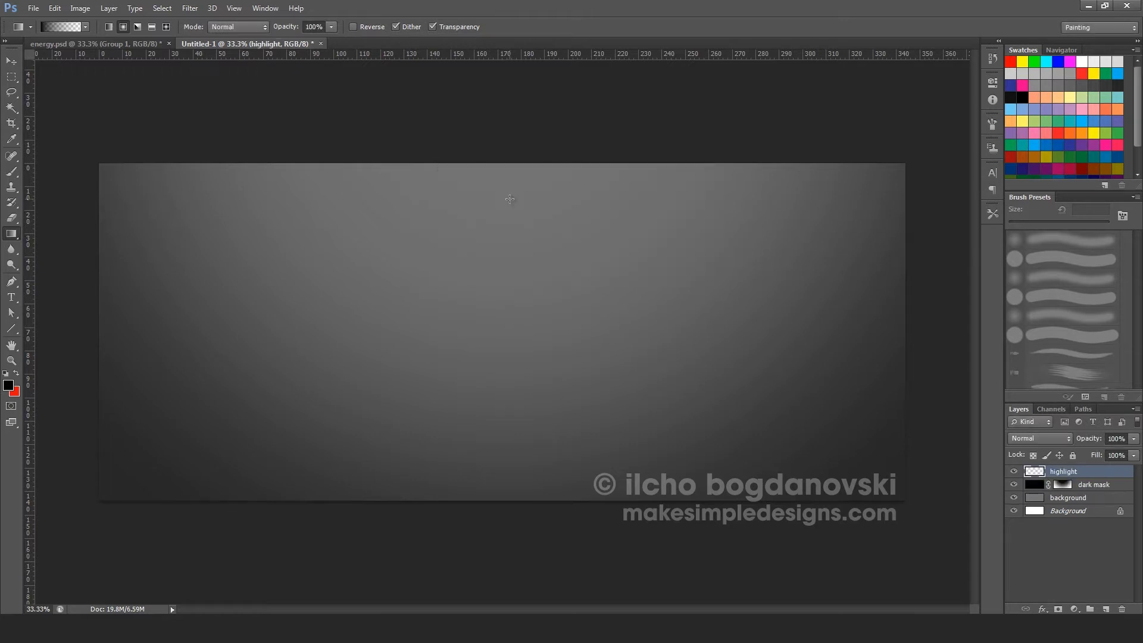
pyautogui.click(8, 384)
pyautogui.click(683, 225)
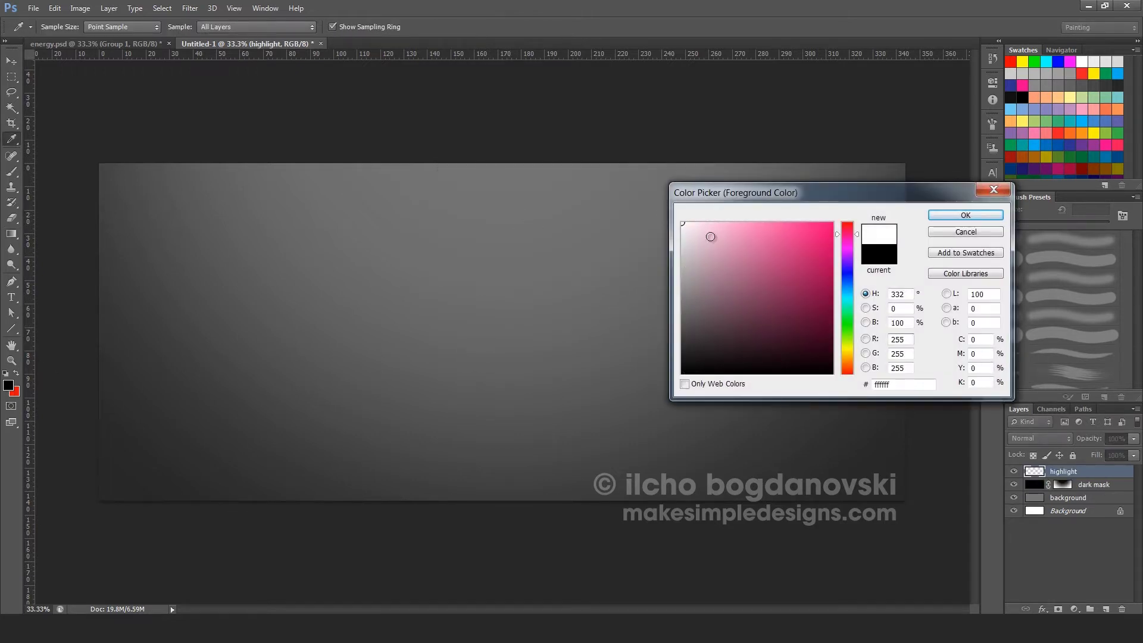
pyautogui.click(964, 215)
pyautogui.press('g')
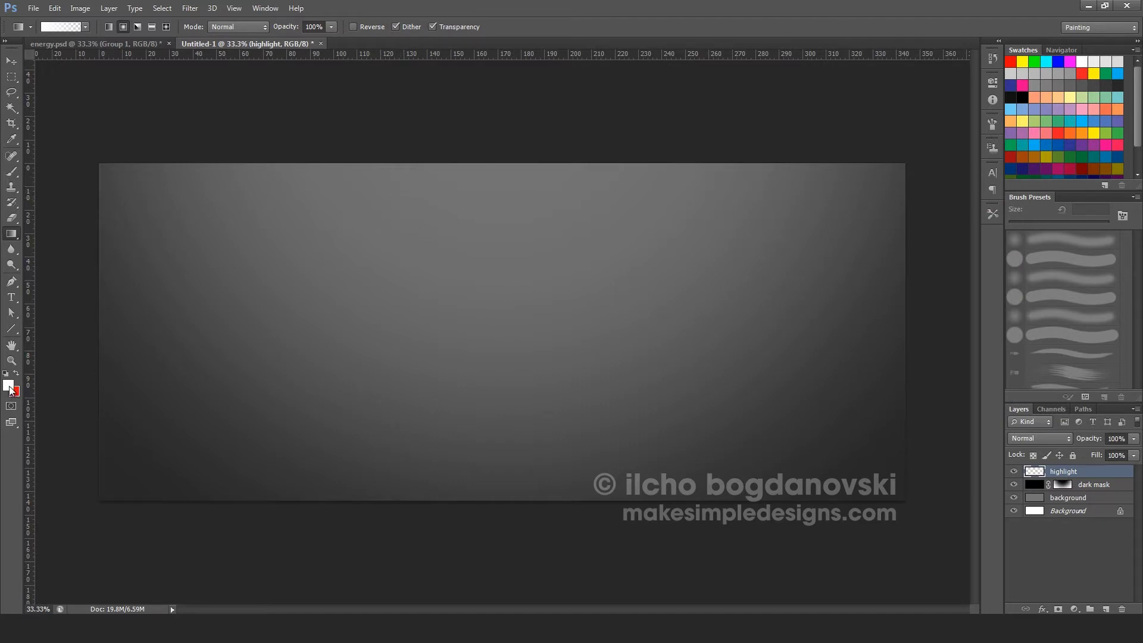
# Step: Show the guides, draw a white-to-transparent radial gradient on the highlight layer from above the canvas downward, and lower the layer's opacity to 33%
pyautogui.hotkey('ctrl', ';')
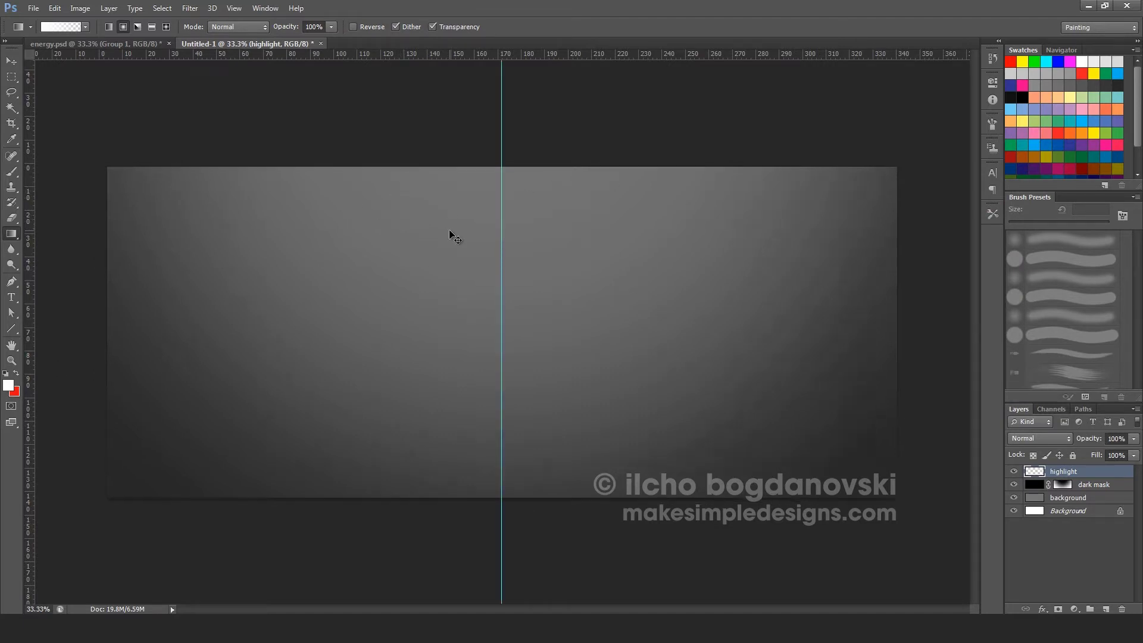
pyautogui.hotkey('ctrl', '-')
pyautogui.hotkey('ctrl', '-')
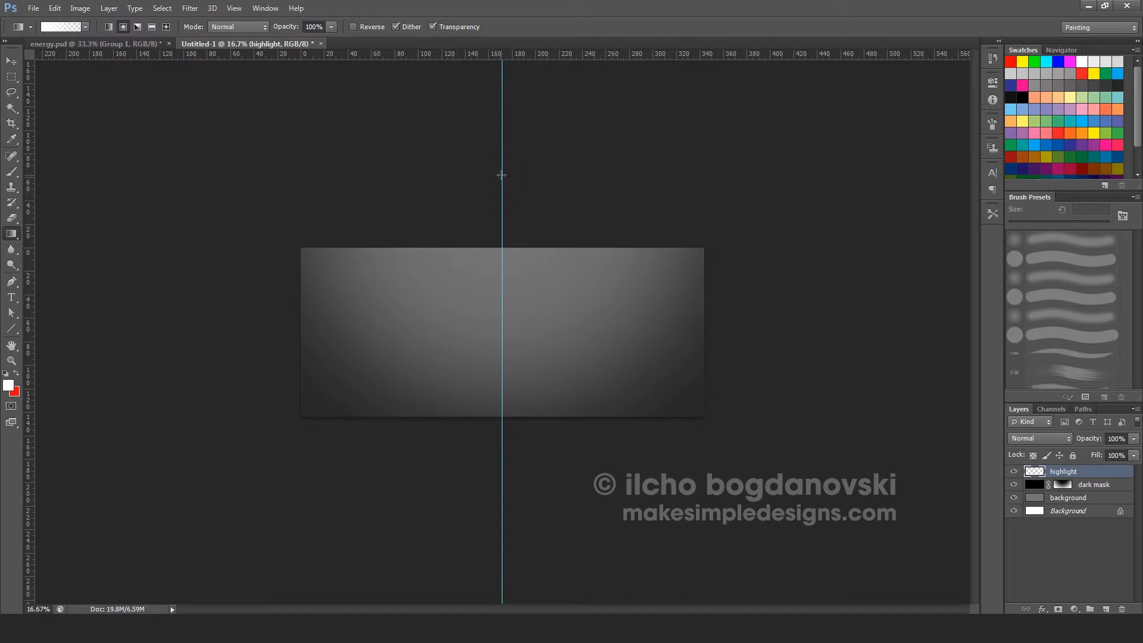
pyautogui.moveTo(496, 402); pyautogui.dragTo(496, 401)
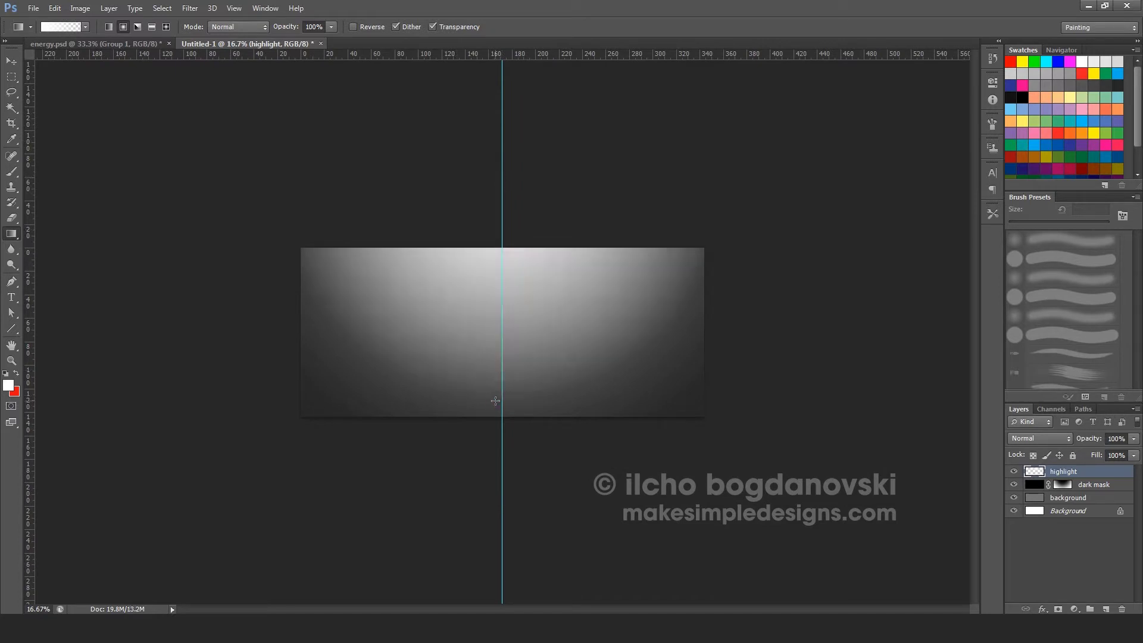
pyautogui.click(1134, 439)
pyautogui.moveTo(1099, 452); pyautogui.dragTo(1095, 451)
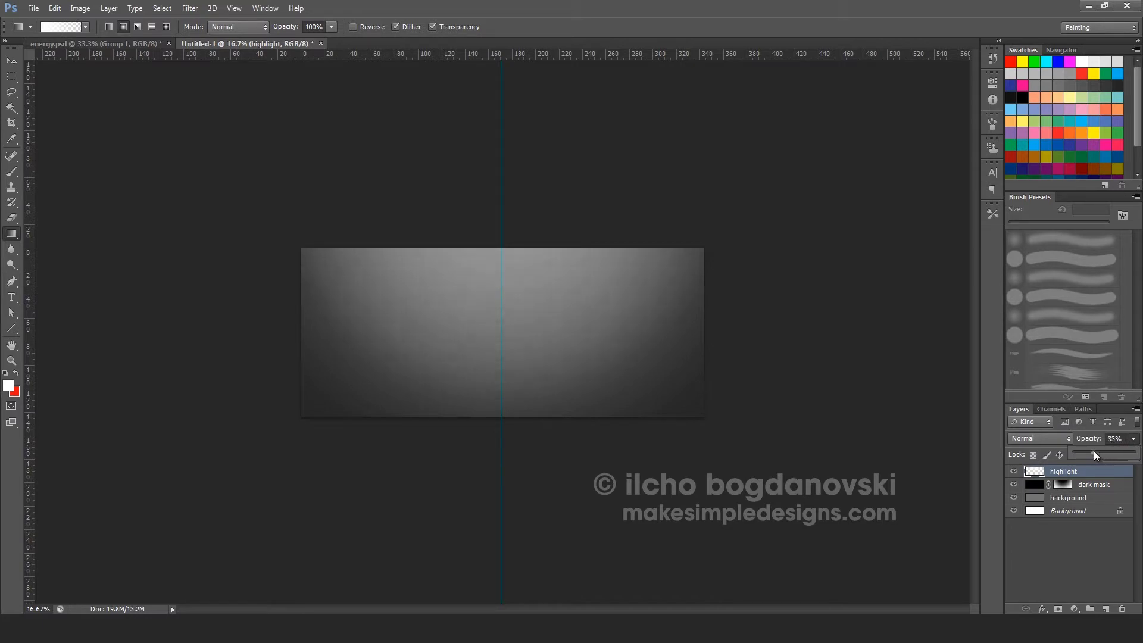
# Step: Set the highlight layer's opacity to 30%
pyautogui.hotkey('ctrl', '+')
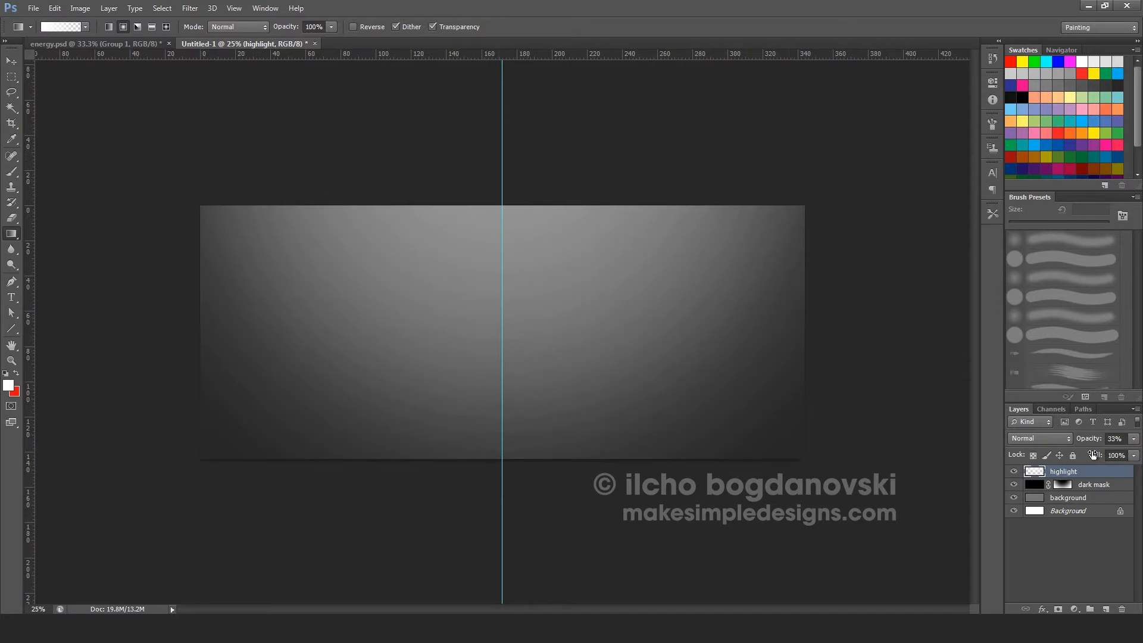
pyautogui.click(1123, 439)
pyautogui.write('30')
pyautogui.press('Return')
# Step: Add a layer named "highlight top" and set the foreground colour to pale beige (#eee0d8) for the Gradient tool
pyautogui.hotkey('ctrl', 'shift', 'n')
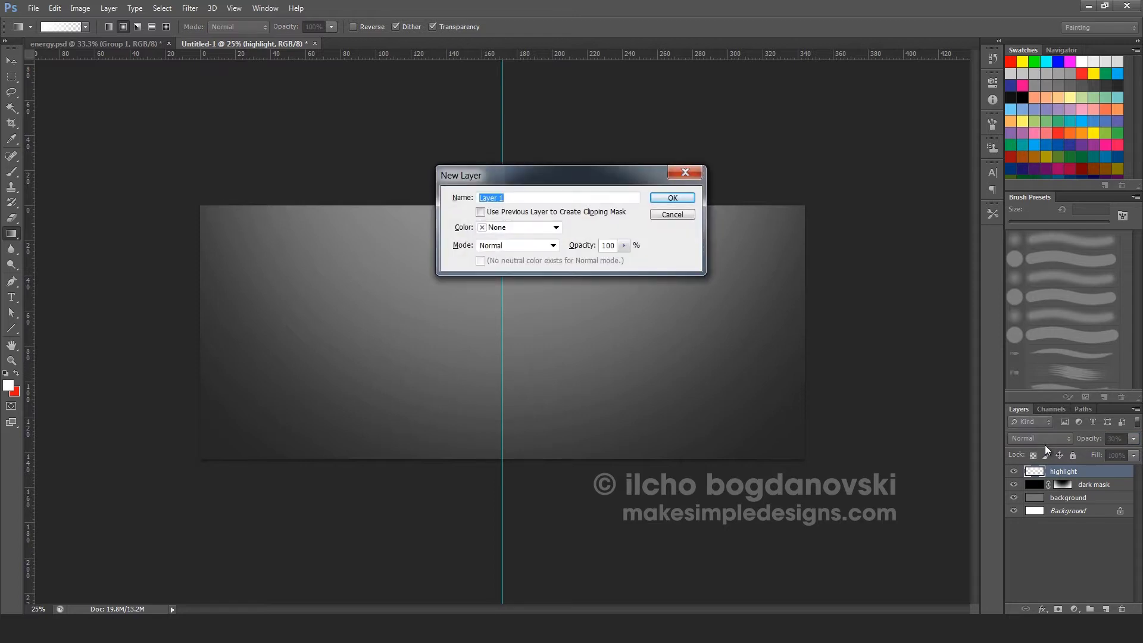
pyautogui.write('highlight top')
pyautogui.press('Return')
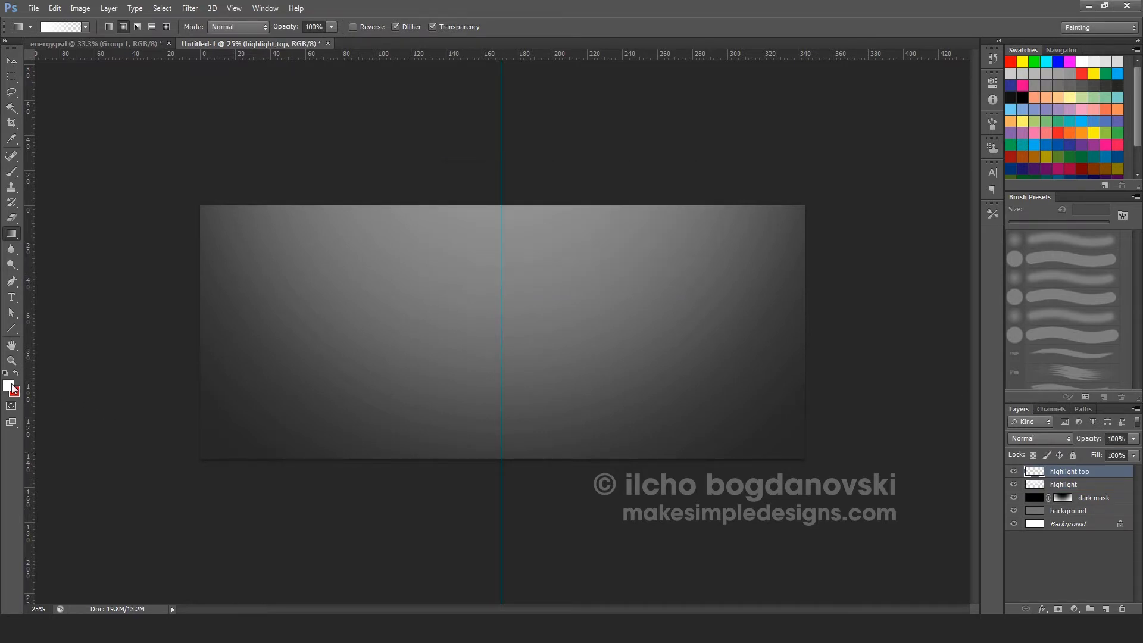
pyautogui.click(12, 388)
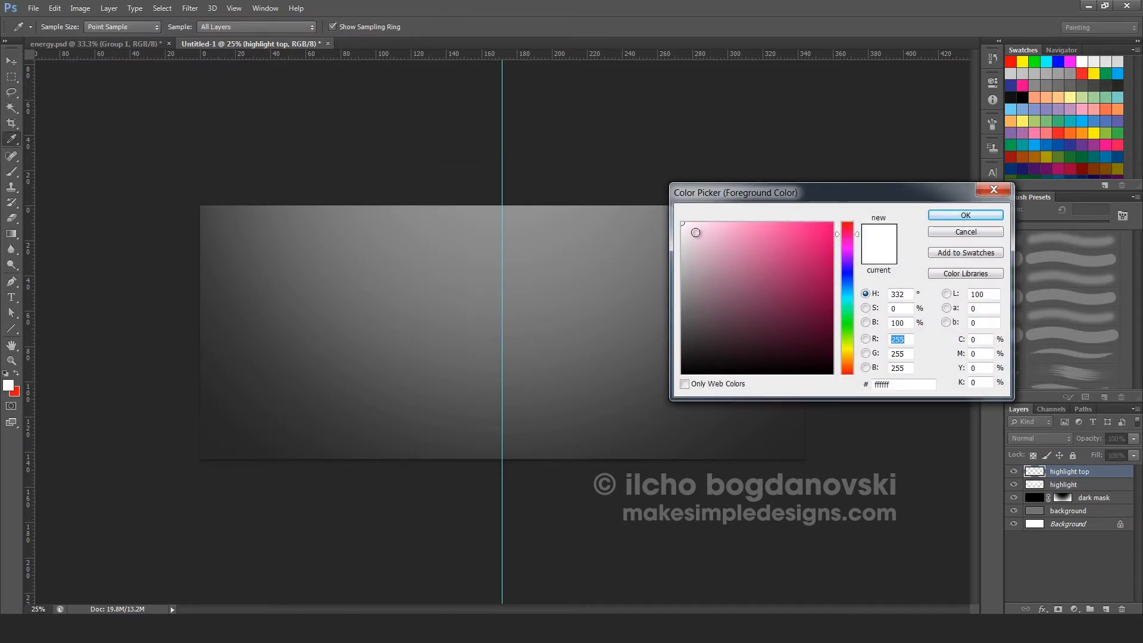
pyautogui.click(696, 232)
pyautogui.click(846, 363)
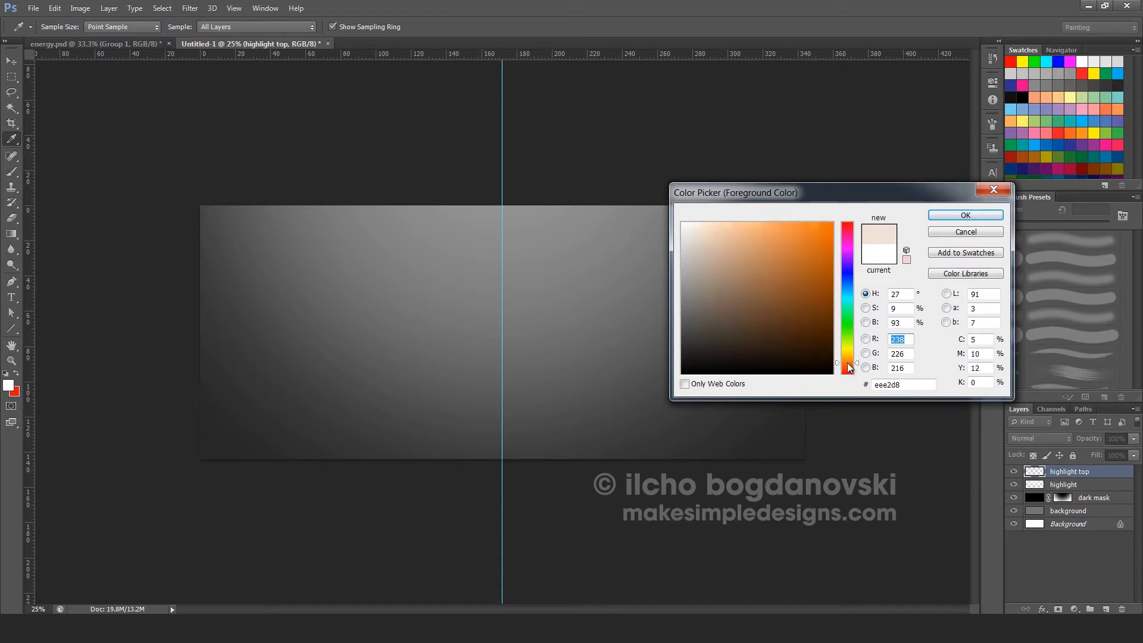
pyautogui.moveTo(848, 363); pyautogui.dragTo(848, 366)
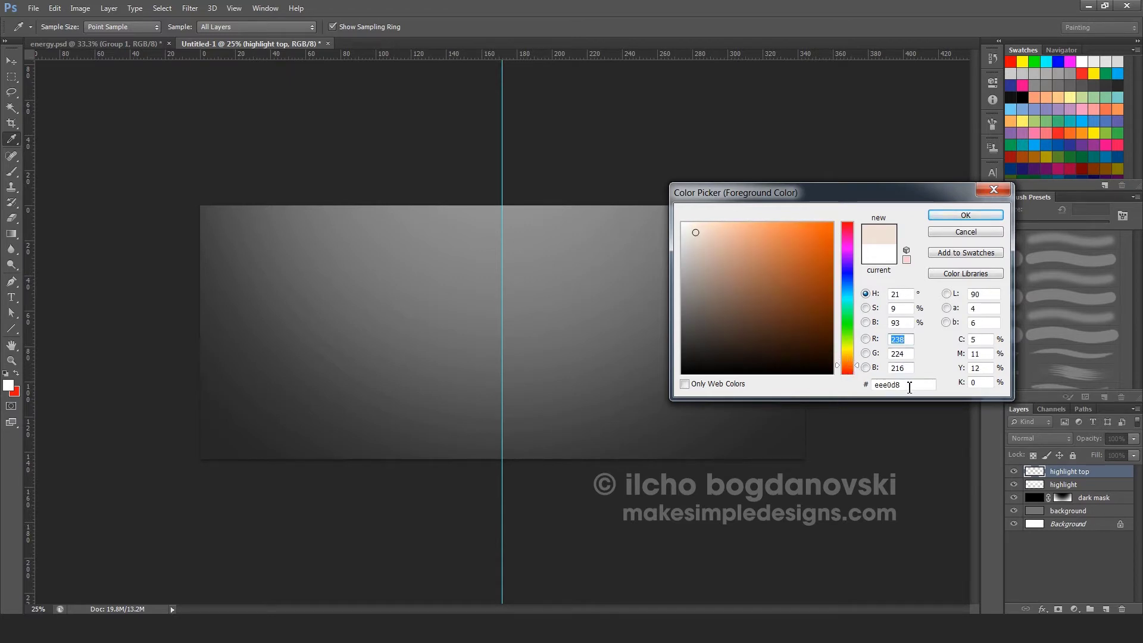
pyautogui.click(948, 216)
pyautogui.press('g')
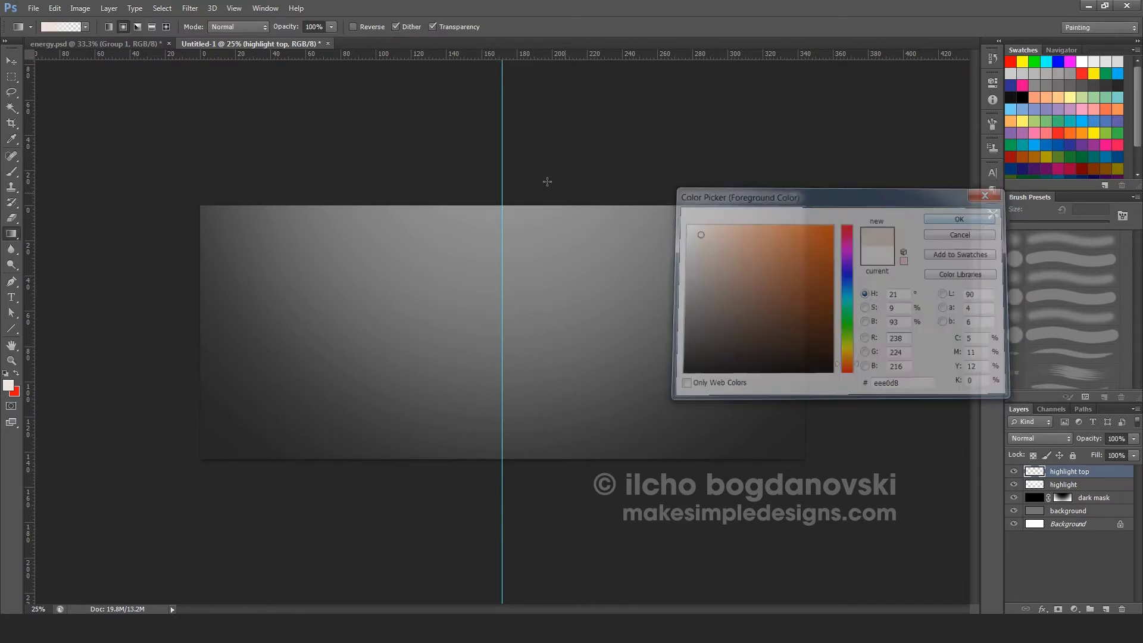
# Step: Draw a beige-to-transparent radial gradient from above the canvas down along the centre guide on "highlight top", and set that layer's opacity to 75%
pyautogui.moveTo(502, 125); pyautogui.dragTo(513, 337)
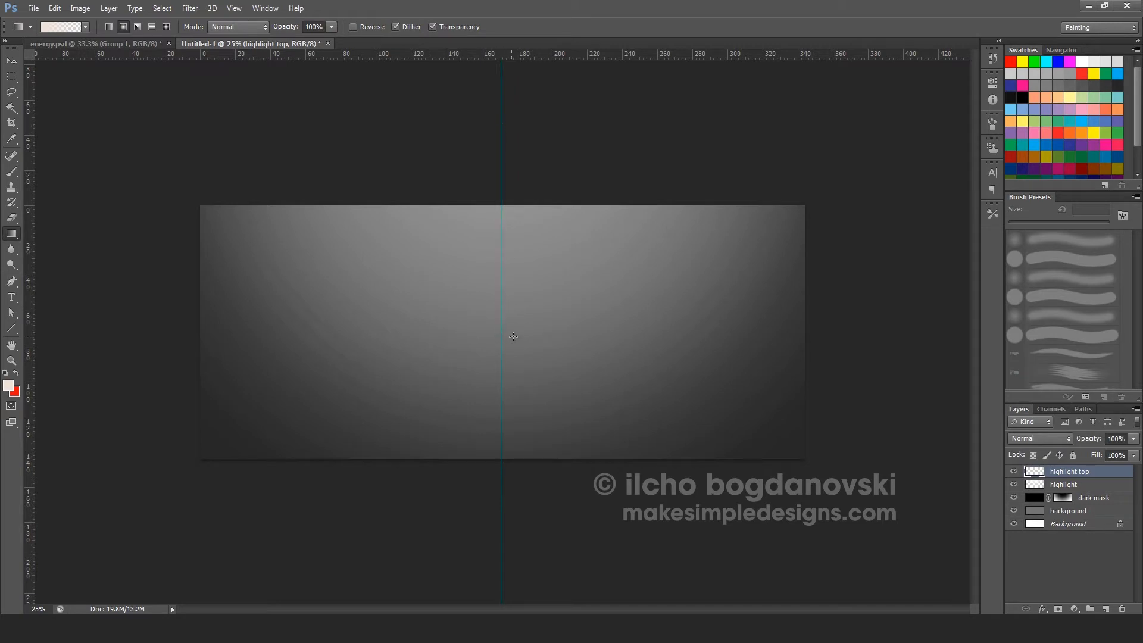
pyautogui.click(1133, 439)
pyautogui.moveTo(1135, 453); pyautogui.dragTo(1117, 451)
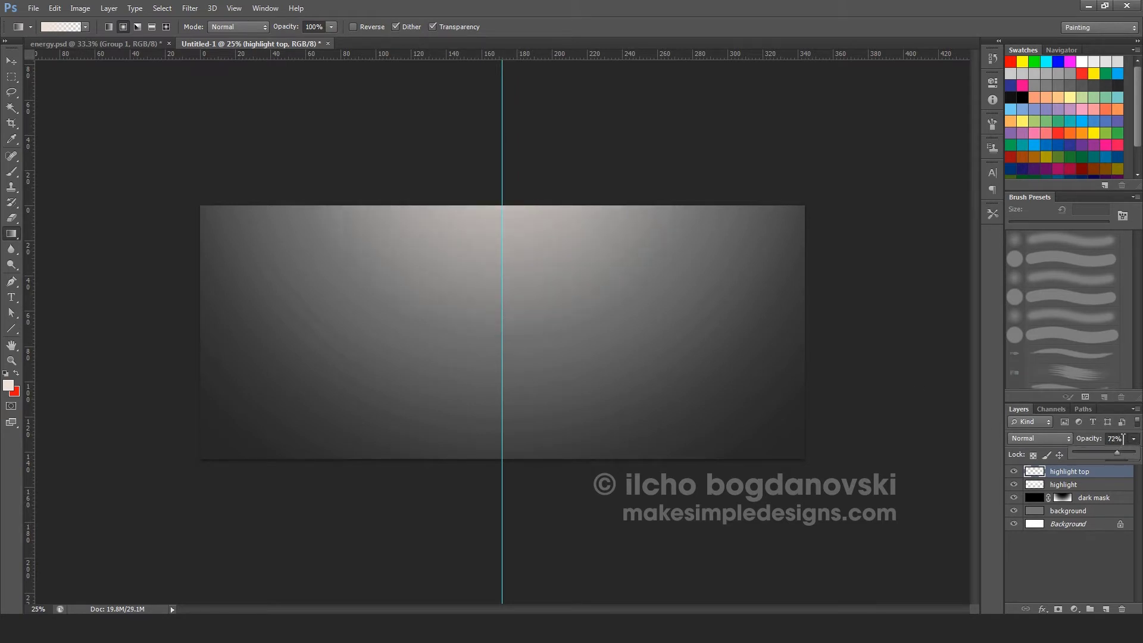
pyautogui.click(1124, 439)
pyautogui.write('75')
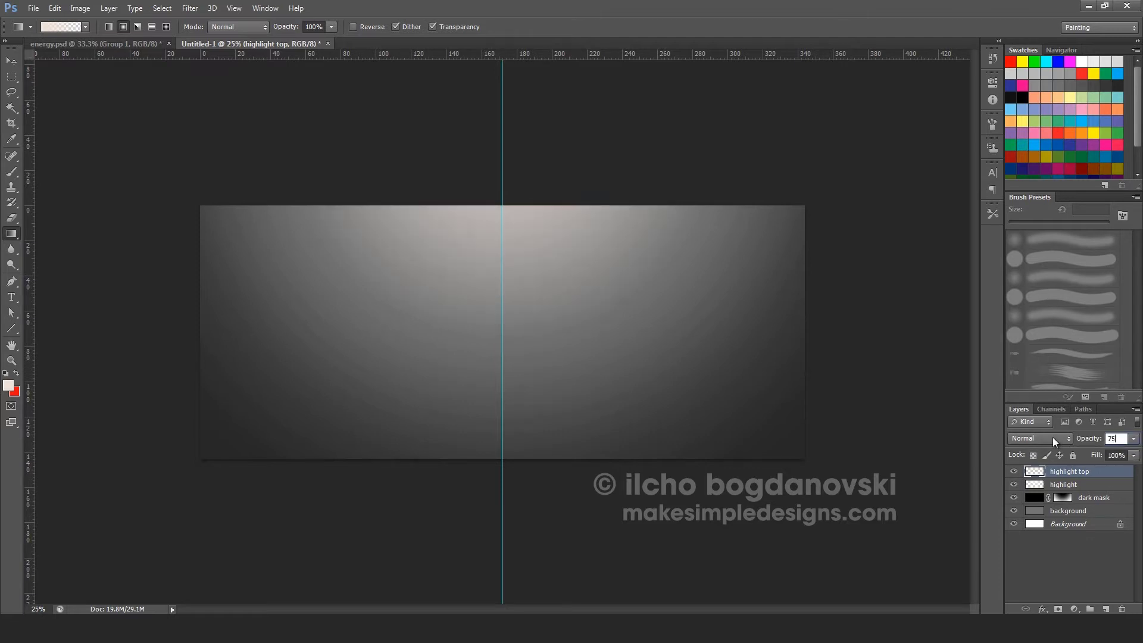
pyautogui.press('Return')
# Step: Reduce the highlight layer's opacity to 20%
pyautogui.click(1074, 487)
pyautogui.click(1122, 440)
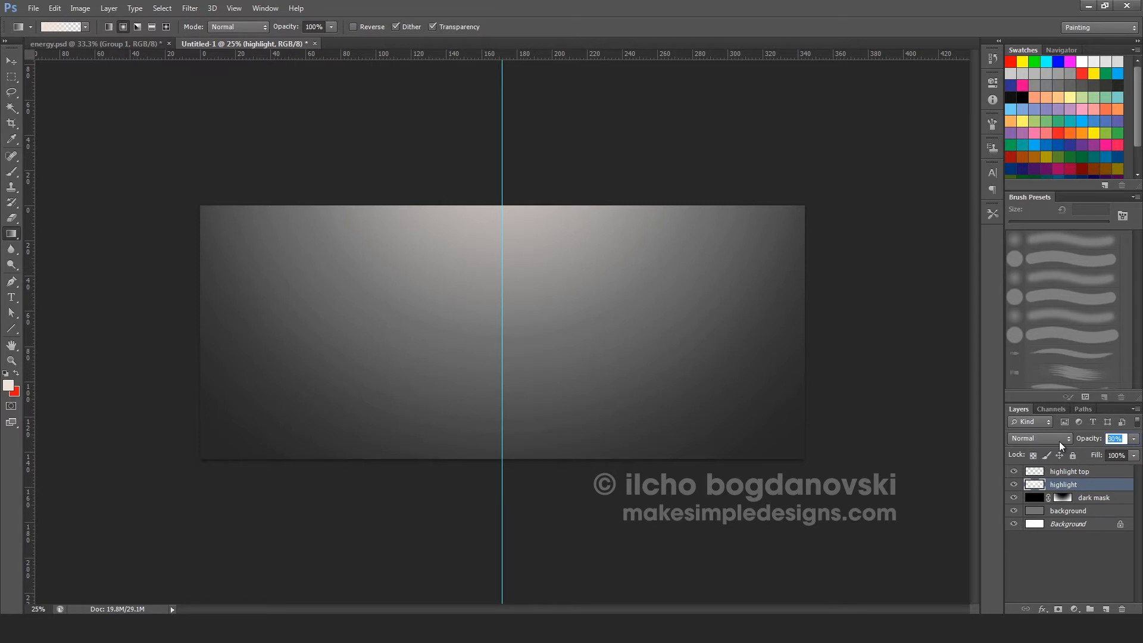
pyautogui.write('20')
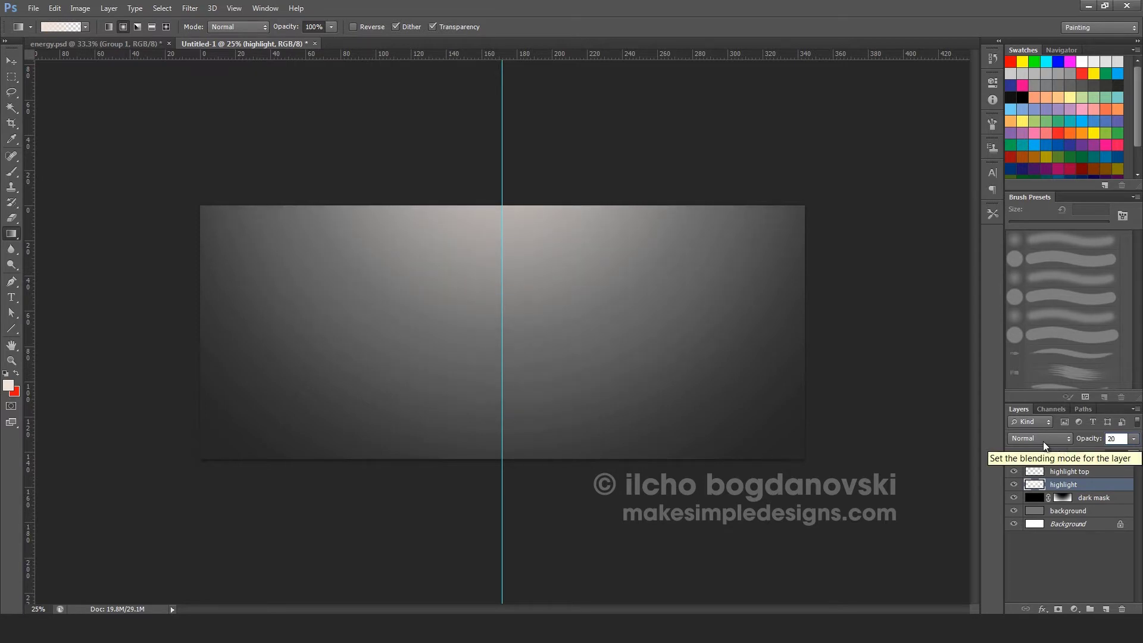
# Step: Set the "highlight top" layer's opacity to 50% and hide the guides
pyautogui.click(1057, 471)
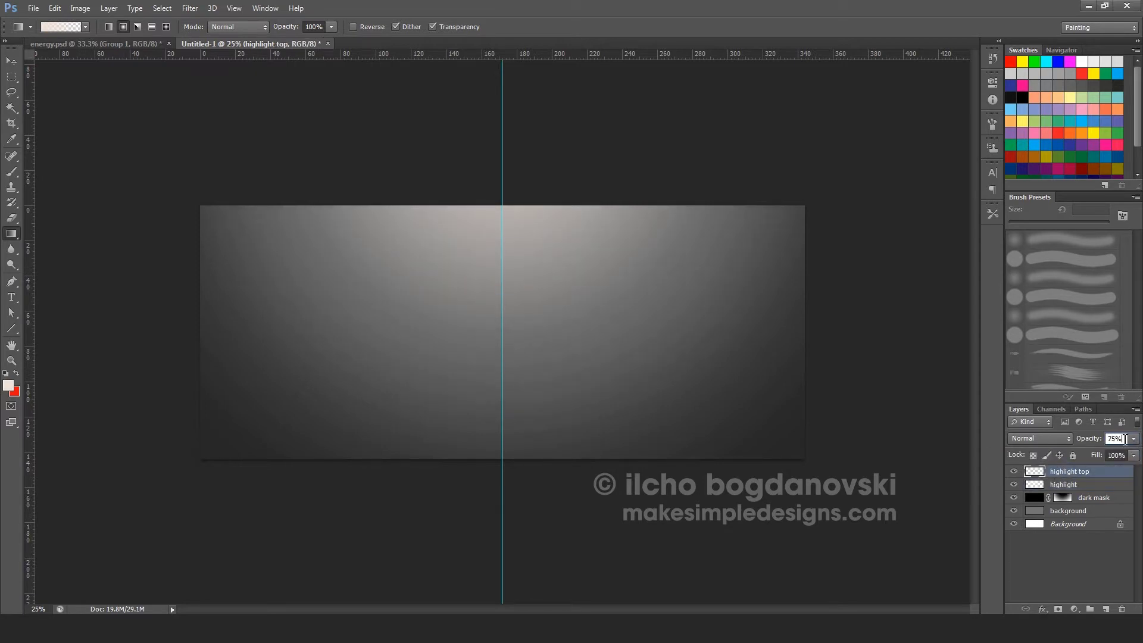
pyautogui.click(1125, 439)
pyautogui.write('50')
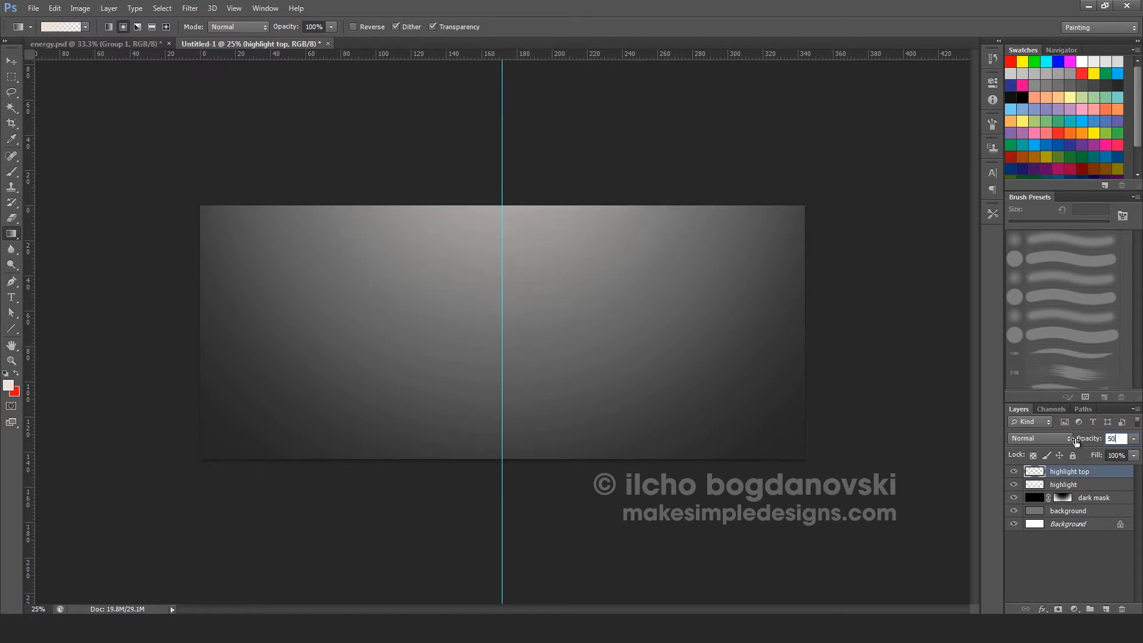
pyautogui.hotkey('ctrl', ';')
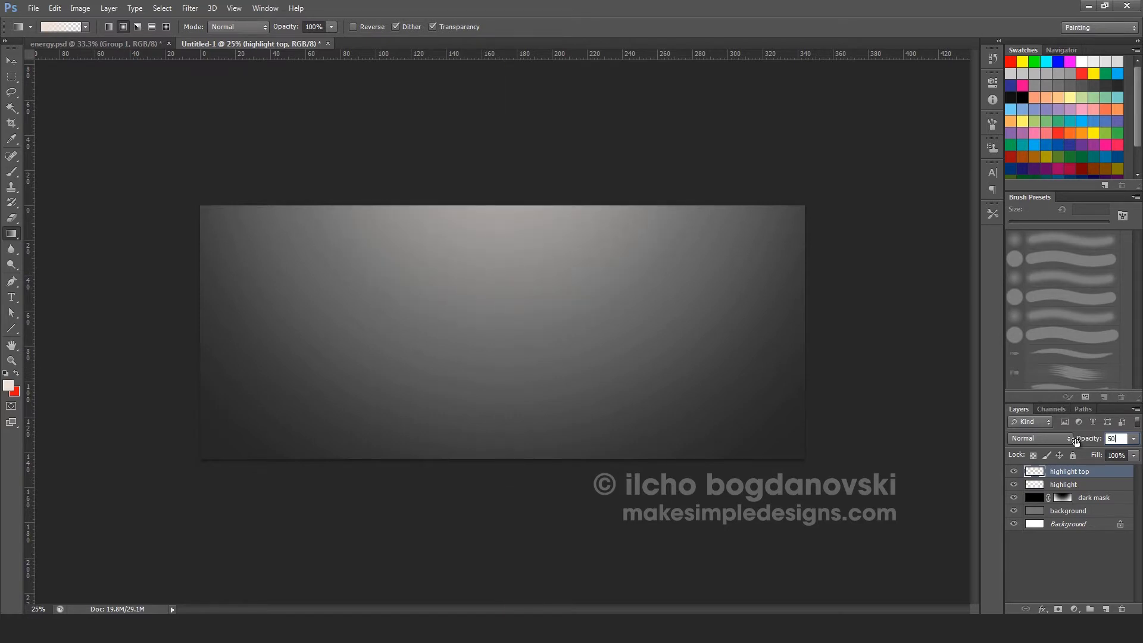
pyautogui.hotkey('ctrl', '+')
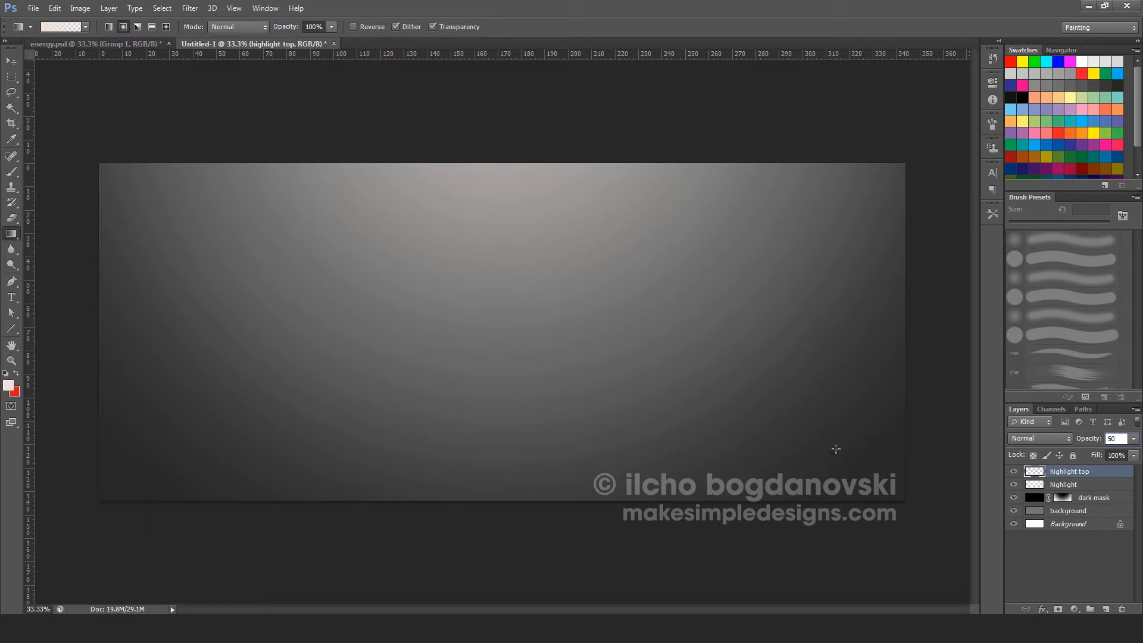
# Step: Add the text "Energy" in the Ballpark font on the canvas and set its size to 170 pt
pyautogui.moveTo(228, 631)
pyautogui.click(10, 297)
pyautogui.click(369, 312)
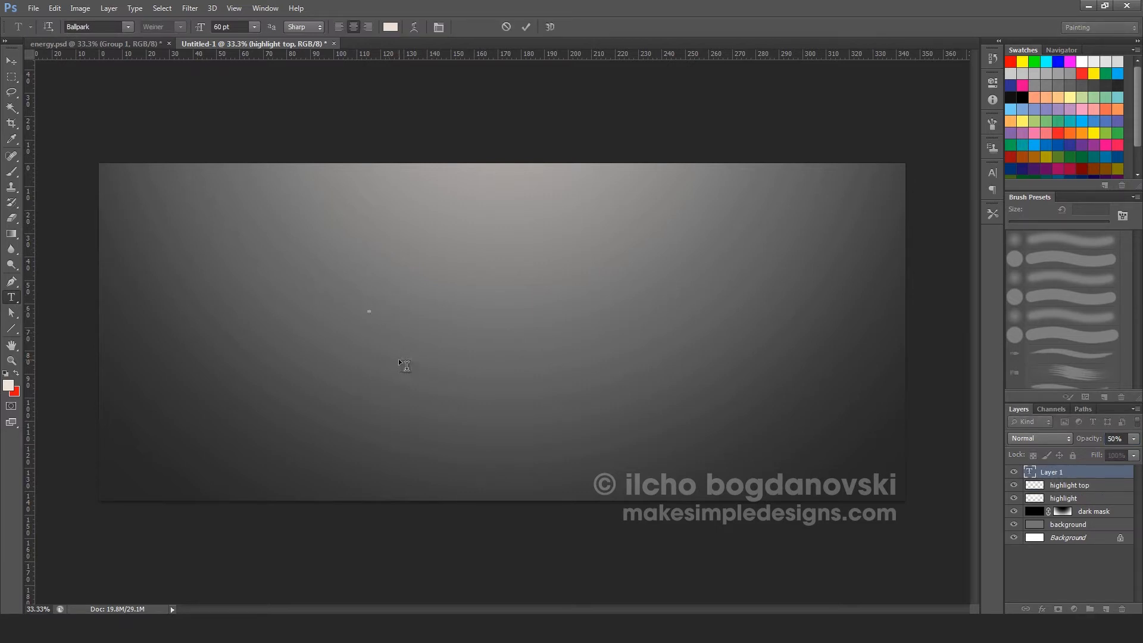
pyautogui.write('En')
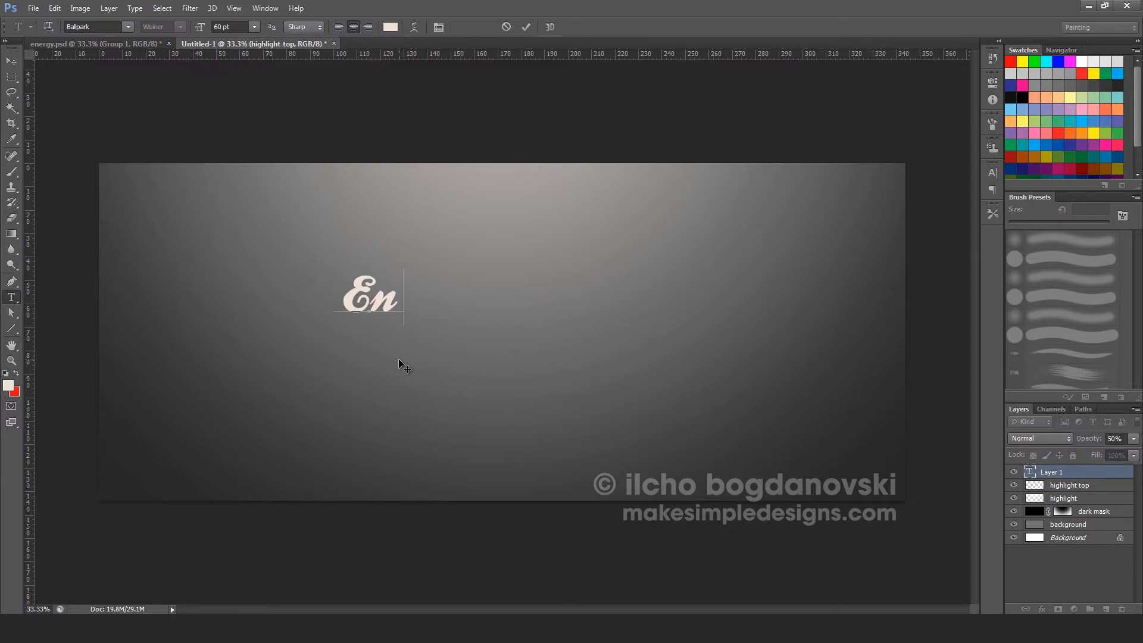
pyautogui.write('ergy')
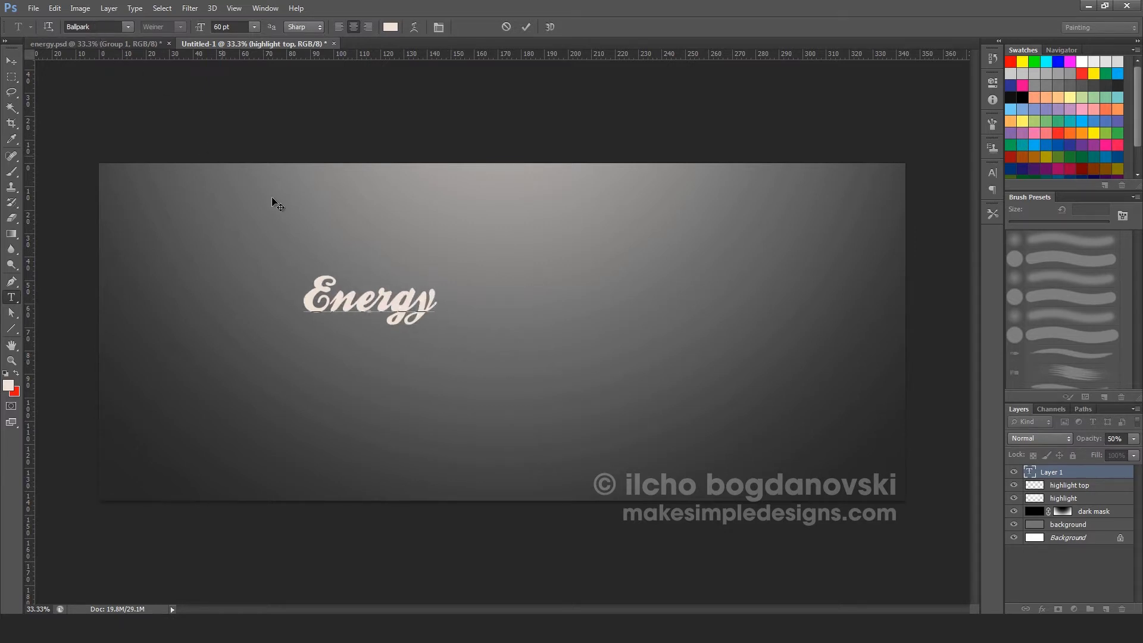
pyautogui.moveTo(435, 303); pyautogui.dragTo(303, 301)
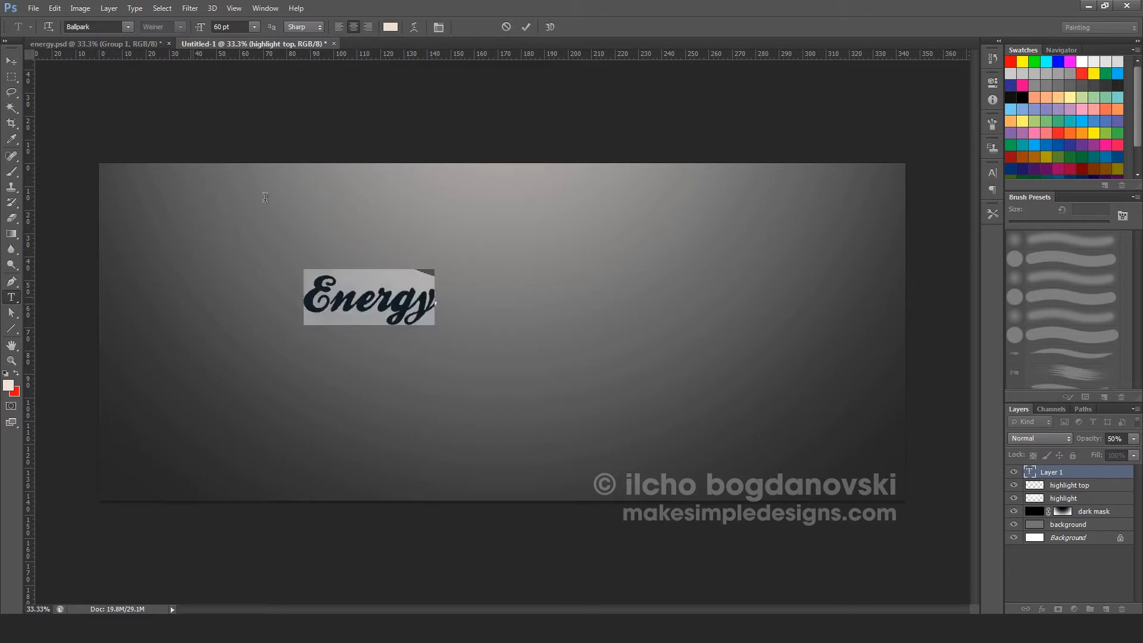
pyautogui.click(238, 28)
pyautogui.write('170')
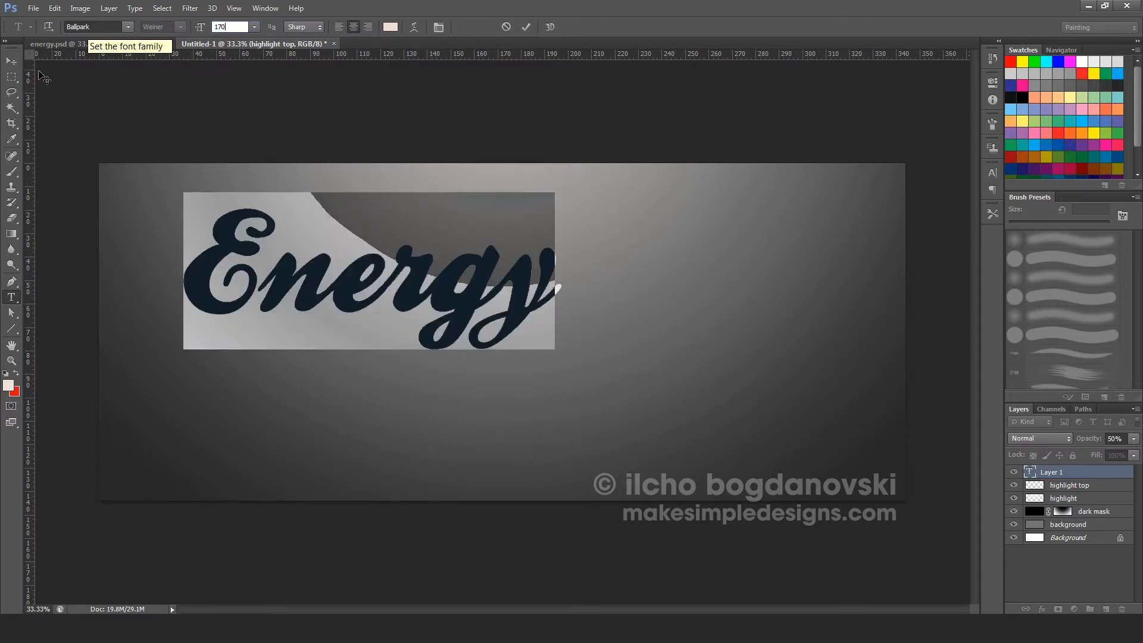
# Step: Move the Energy text to the middle of the canvas, aligning it with the centre guide, and leave the guides hidden
pyautogui.click(12, 61)
pyautogui.moveTo(376, 289); pyautogui.dragTo(501, 331)
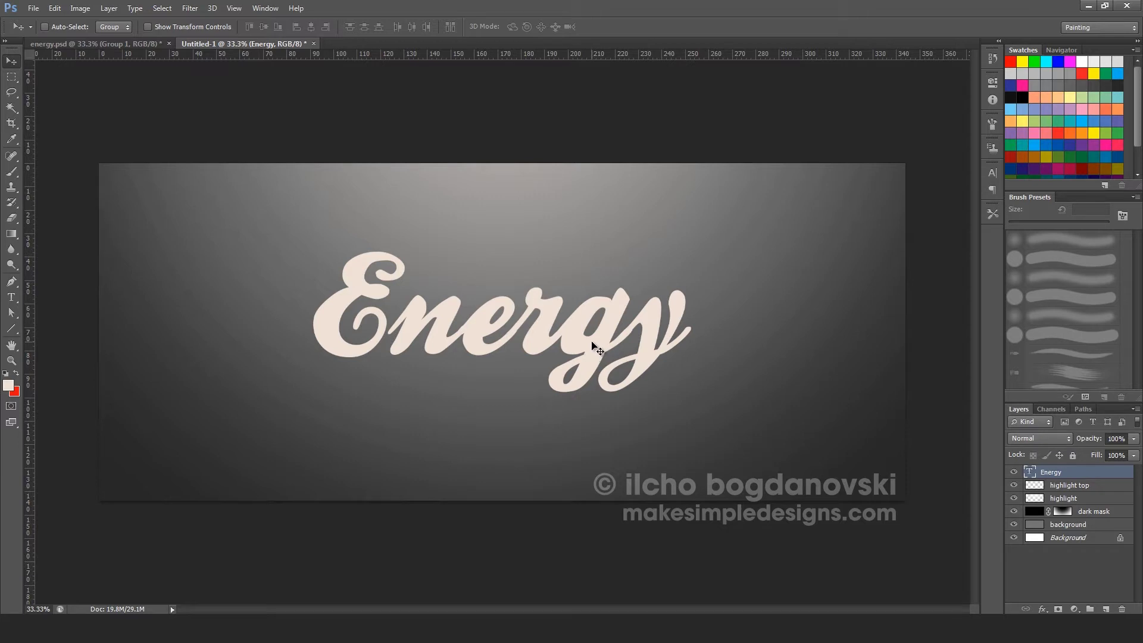
pyautogui.hotkey('ctrl', ';')
pyautogui.moveTo(592, 341); pyautogui.dragTo(592, 341)
pyautogui.hotkey('ctrl', ';')
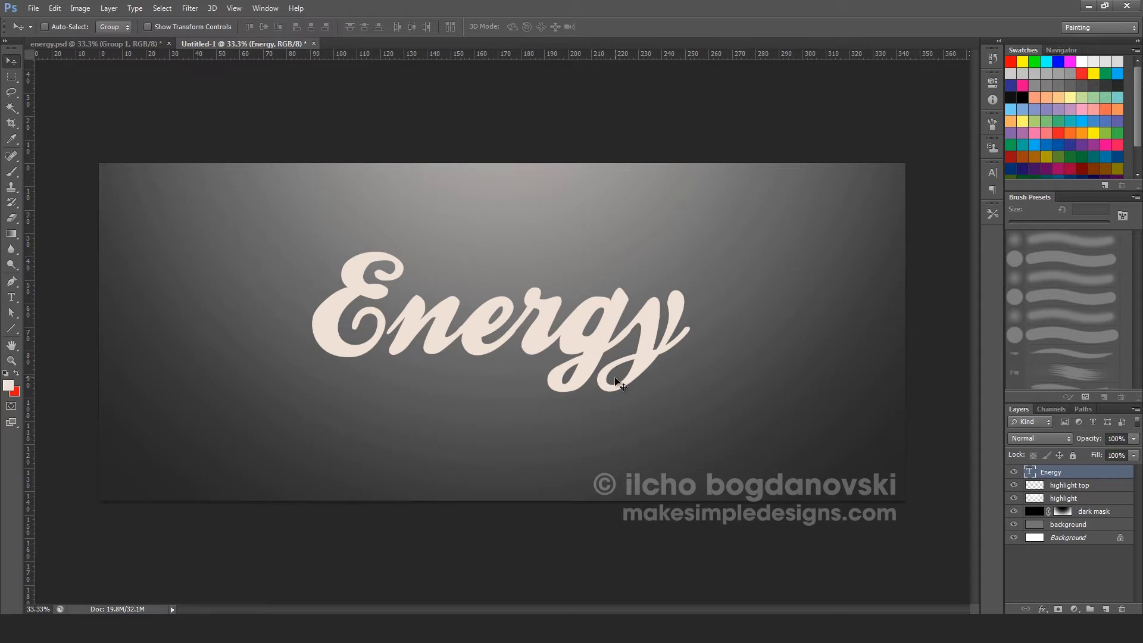
# Step: Recolour the Energy text dark grey (#565656)
pyautogui.press('t')
pyautogui.moveTo(678, 343); pyautogui.dragTo(247, 339)
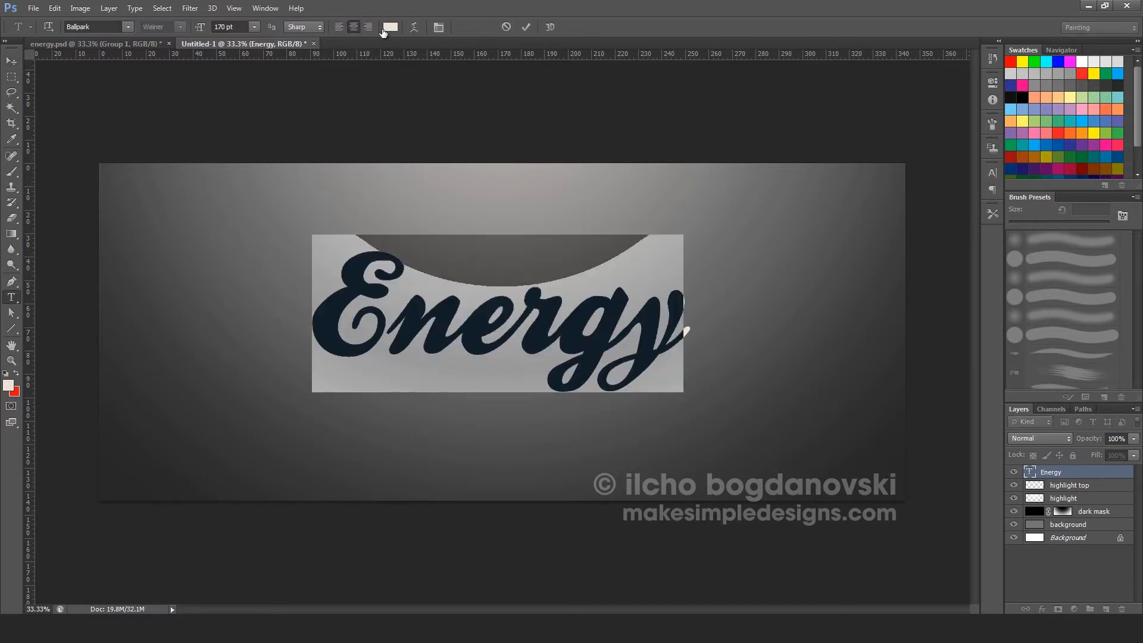
pyautogui.click(396, 25)
pyautogui.moveTo(660, 348); pyautogui.dragTo(654, 315)
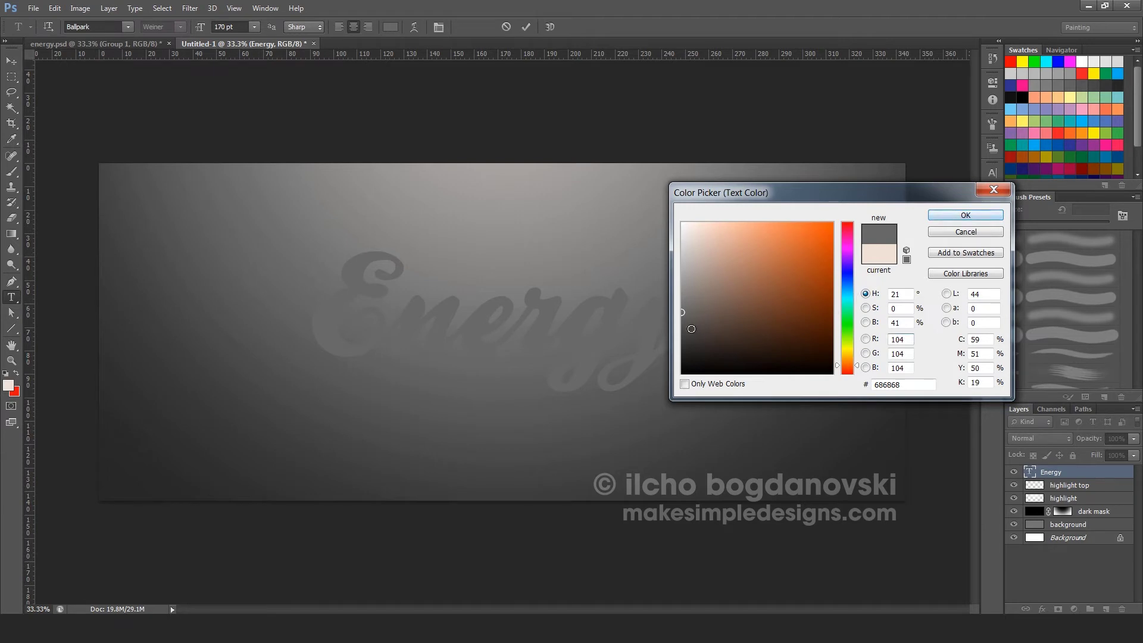
pyautogui.click(680, 322)
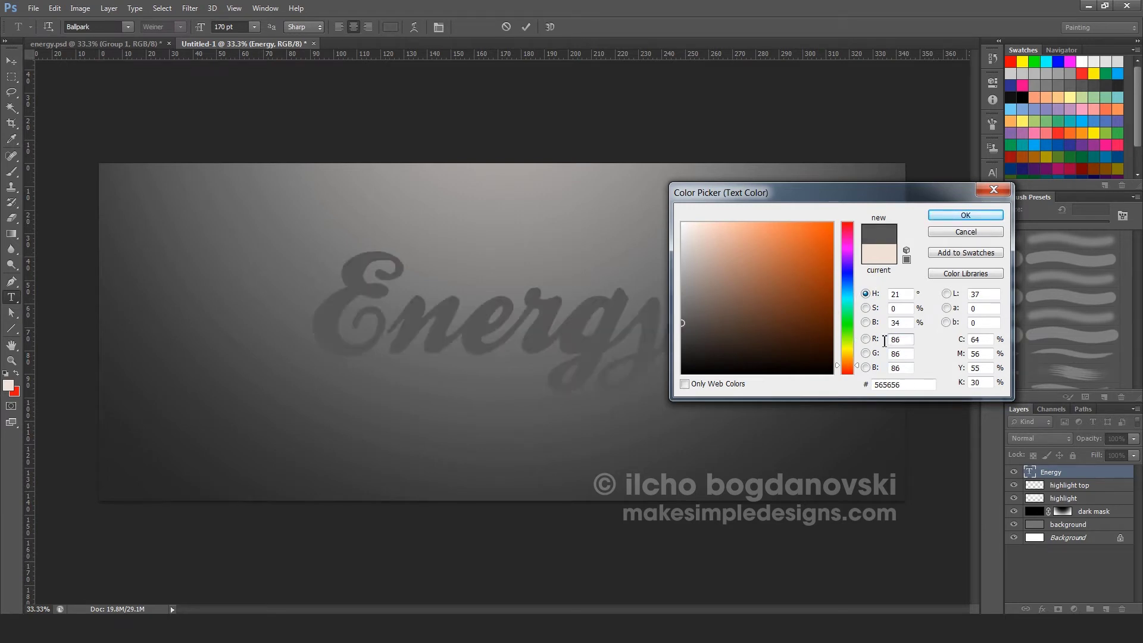
pyautogui.click(965, 215)
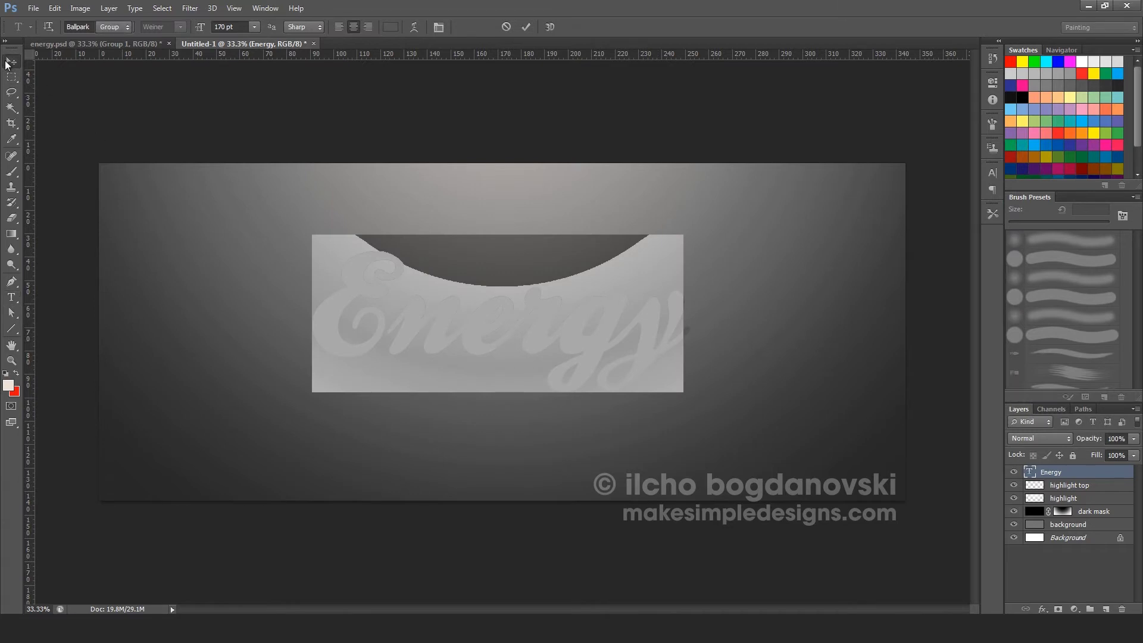
pyautogui.hotkey('ctrl', 'Return')
pyautogui.press('v')
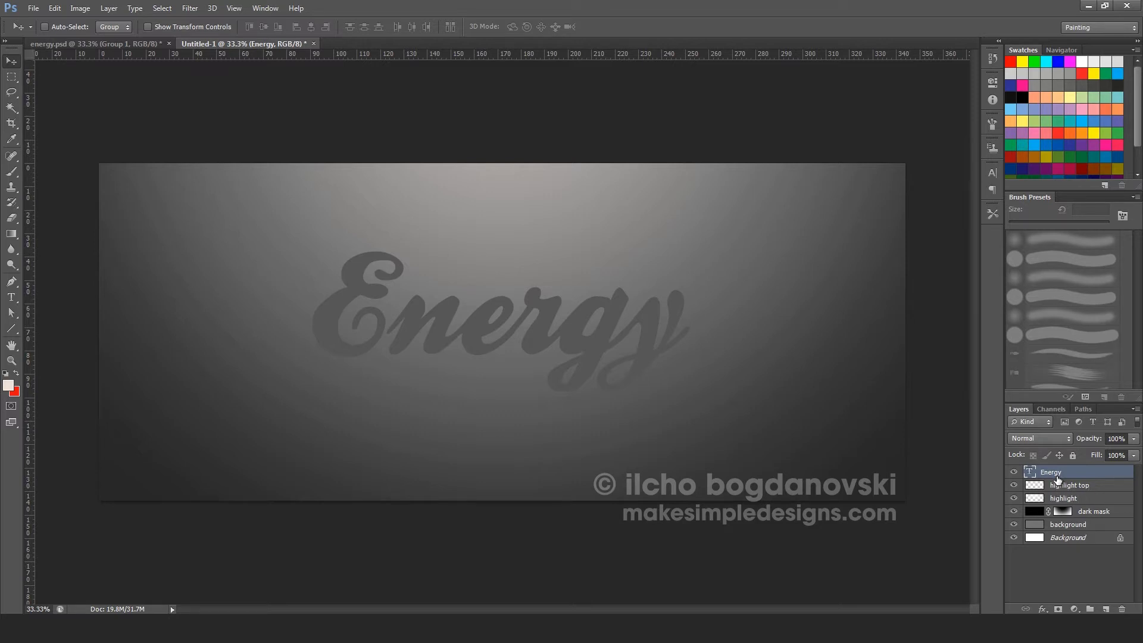
# Step: Duplicate the Energy text layer in the same document and shift the copy slightly upward
pyautogui.rightClick(1059, 477)
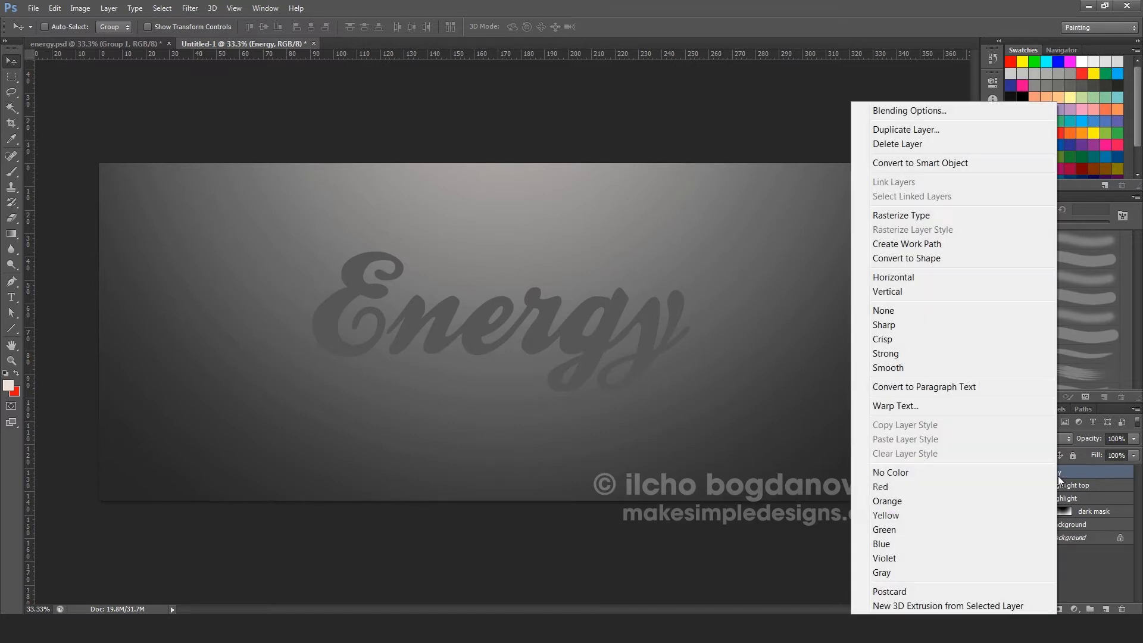
pyautogui.click(922, 130)
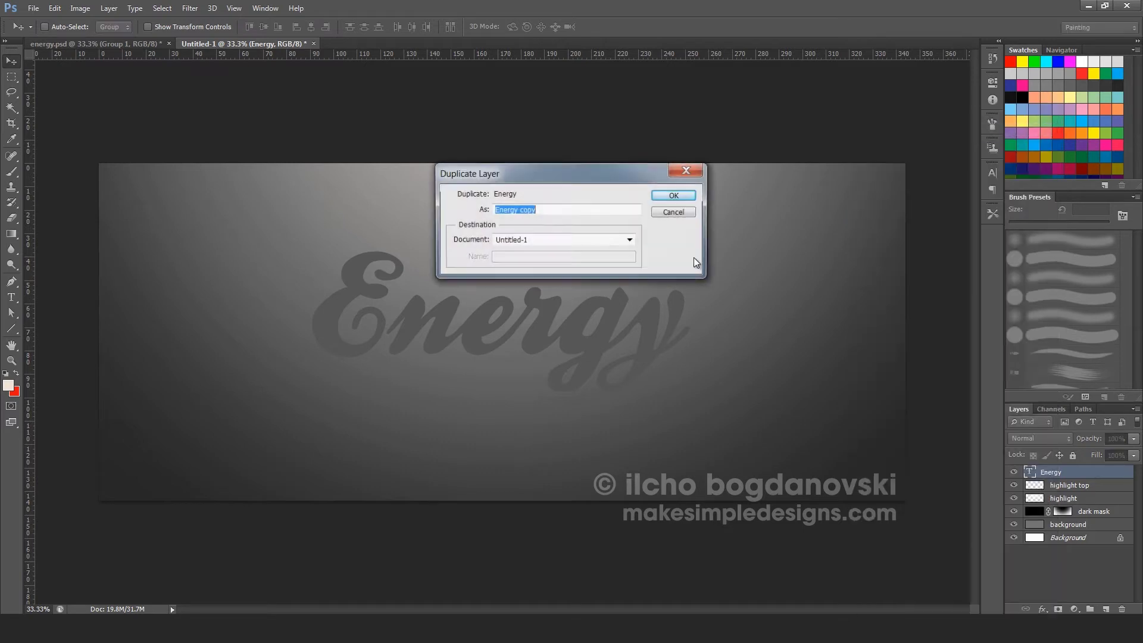
pyautogui.click(663, 198)
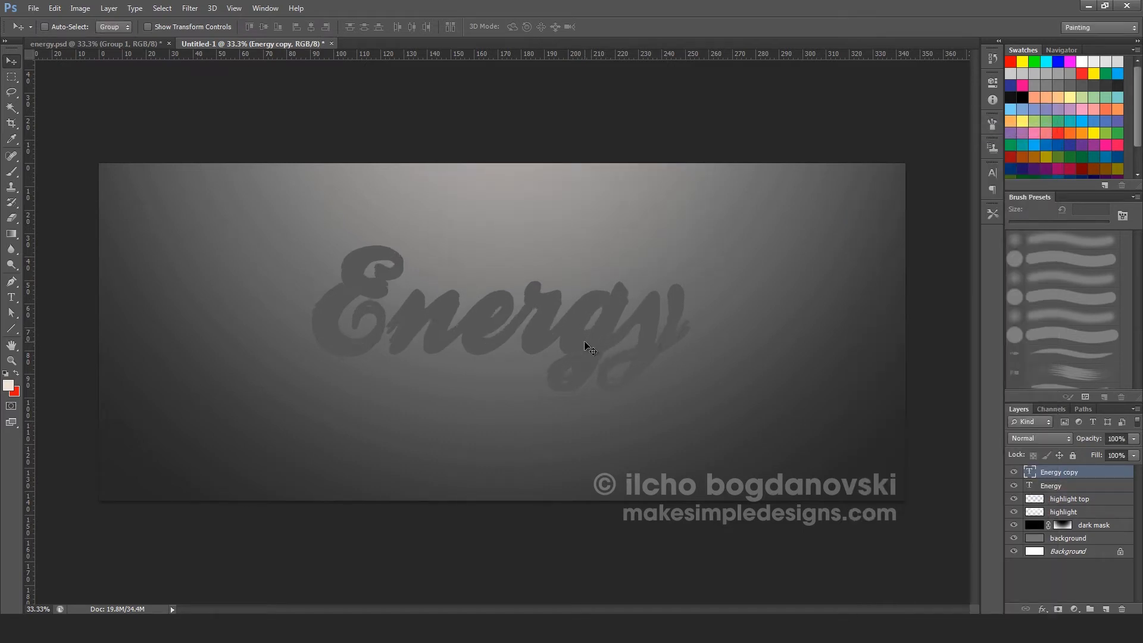
# Step: Recolour the duplicated Energy text light grey (#e6e6e6)
pyautogui.press('t')
pyautogui.moveTo(331, 289); pyautogui.dragTo(826, 290)
pyautogui.click(390, 27)
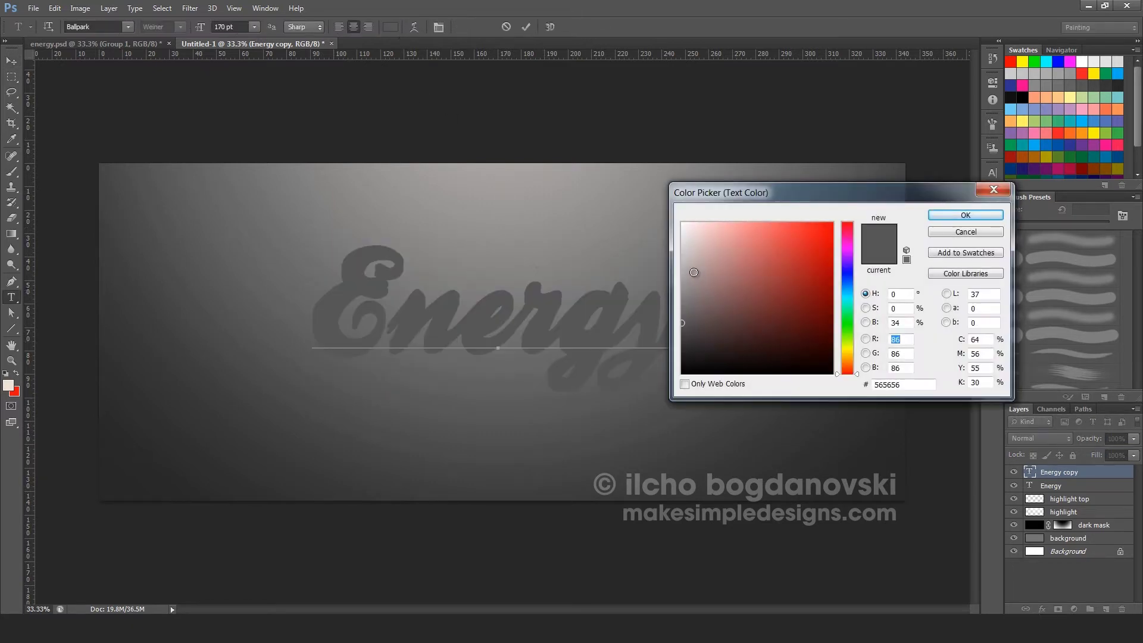
pyautogui.moveTo(667, 236); pyautogui.dragTo(670, 234)
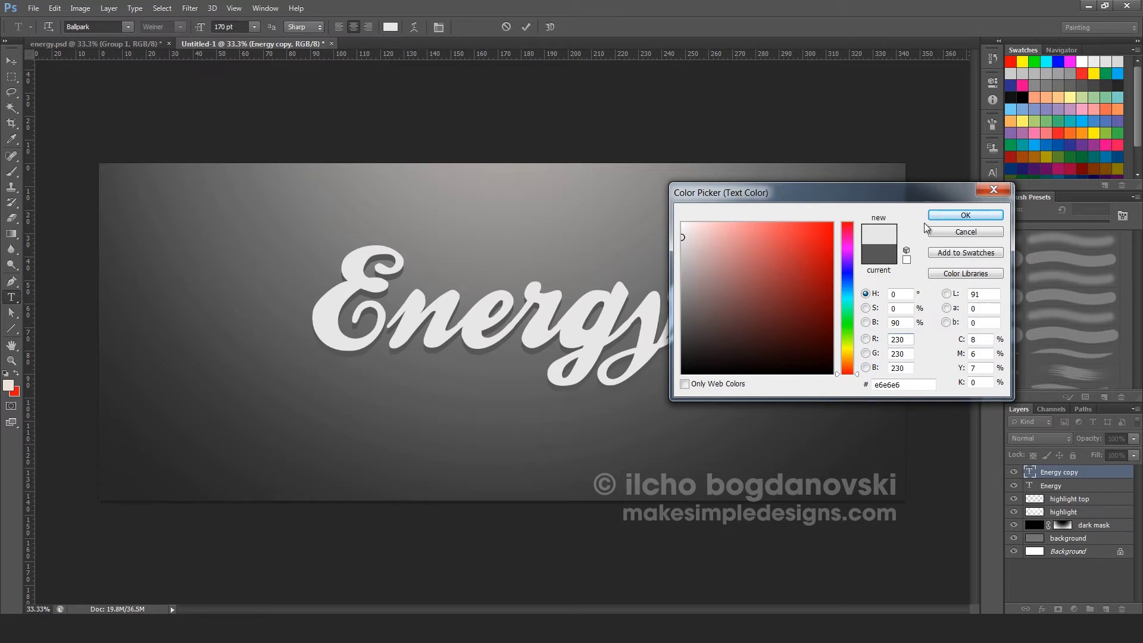
pyautogui.click(966, 215)
pyautogui.click(18, 66)
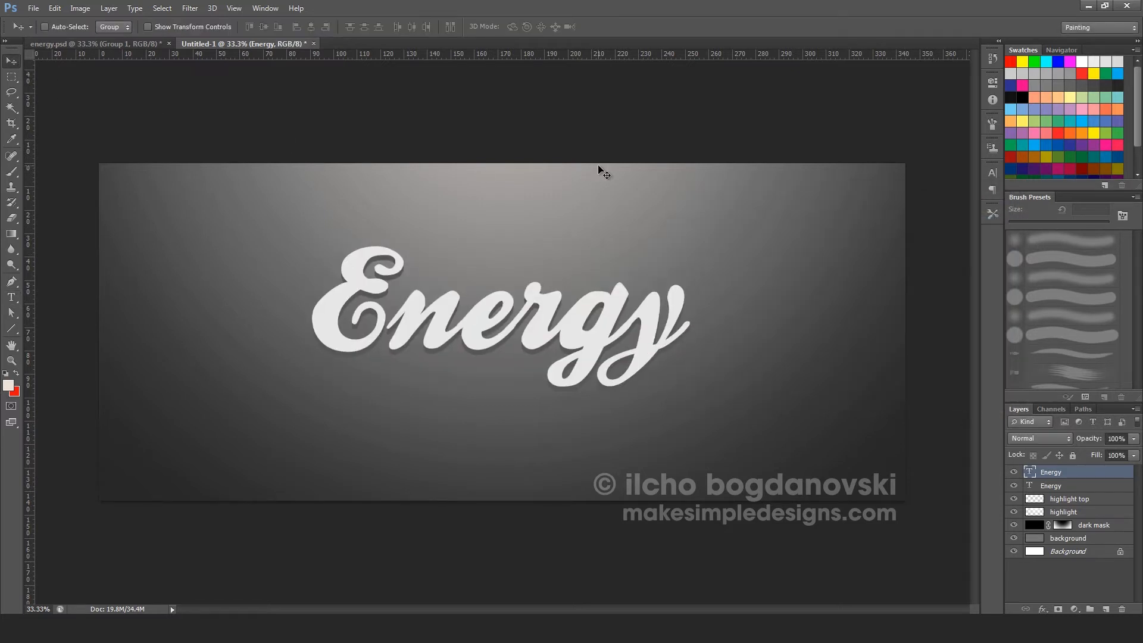
# Step: Nudge the light grey Energy text slightly upward to fine-tune its offset from the dark text beneath
pyautogui.press('Up')
pyautogui.press('Up')
pyautogui.press('Down')
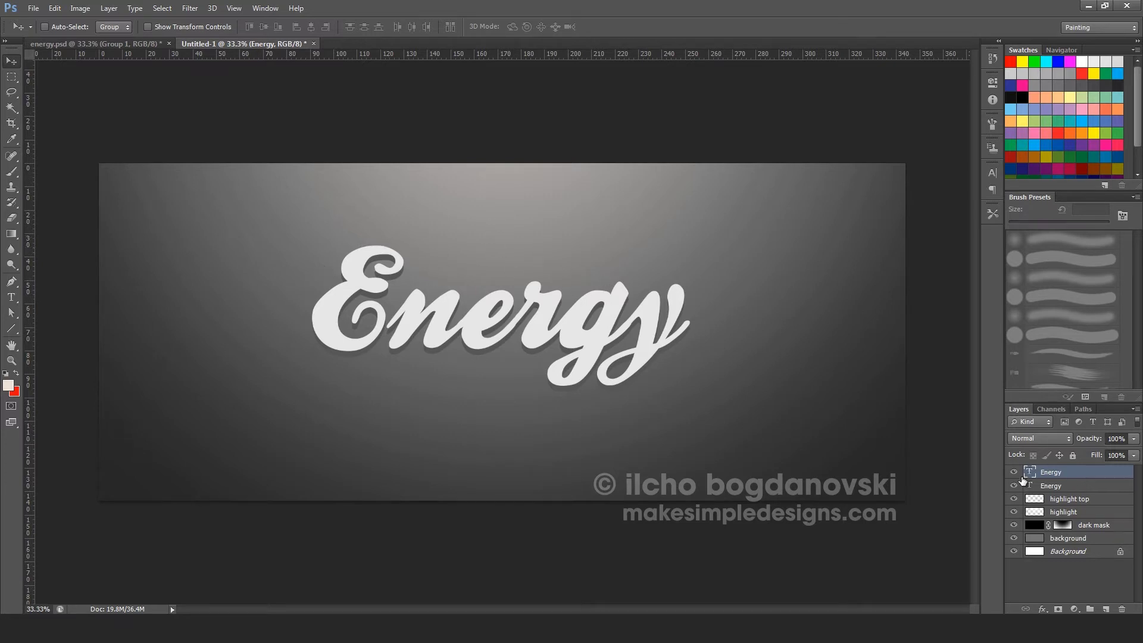
# Step: Hide the light grey Energy text layer and rename the dark grey text layer beneath it "Energy Base"
pyautogui.click(1014, 473)
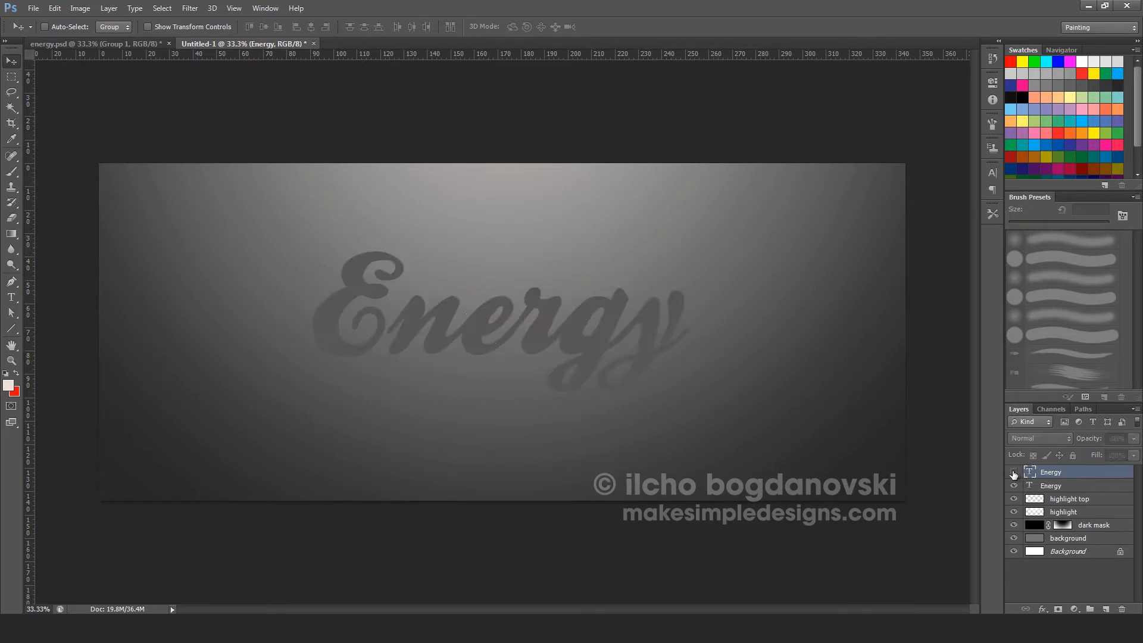
pyautogui.click(1057, 487)
pyautogui.doubleClick(1061, 487)
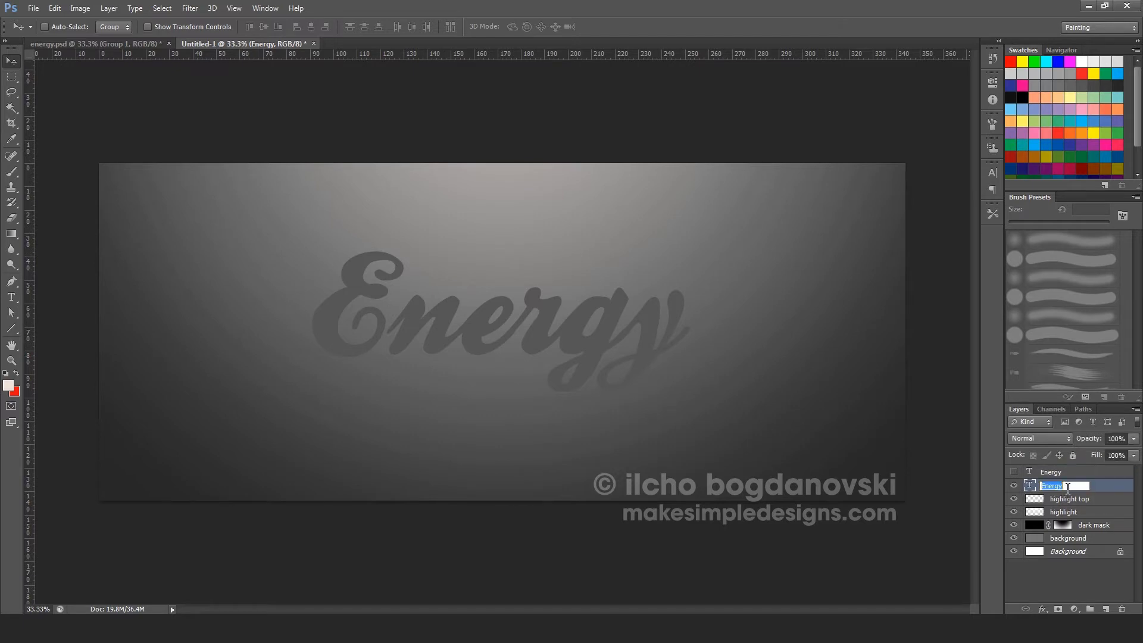
pyautogui.click(1066, 486)
pyautogui.write('Base')
pyautogui.press('Return')
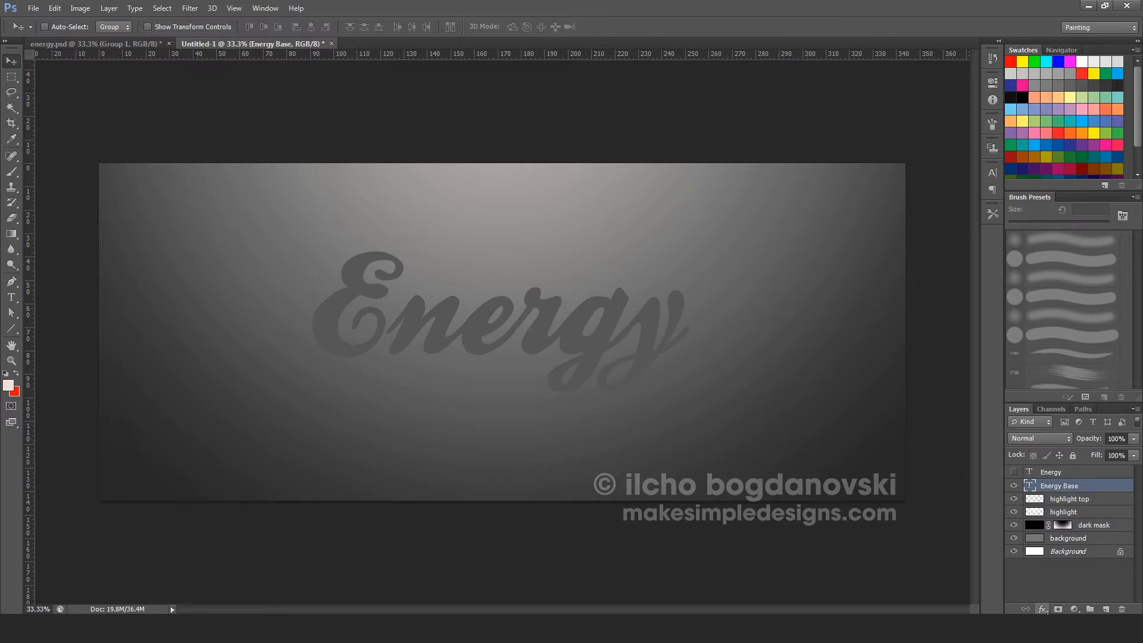
# Step: Add a linear black-to-white Gradient Overlay to the Energy Base layer at an angle of 146°
pyautogui.click(1042, 609)
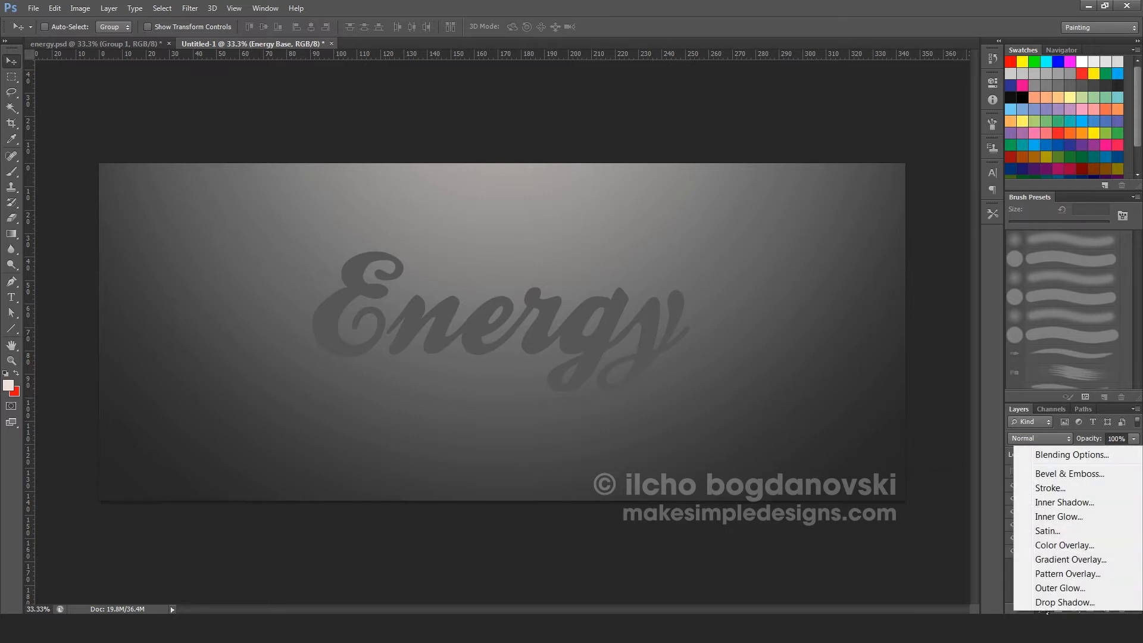
pyautogui.click(1063, 563)
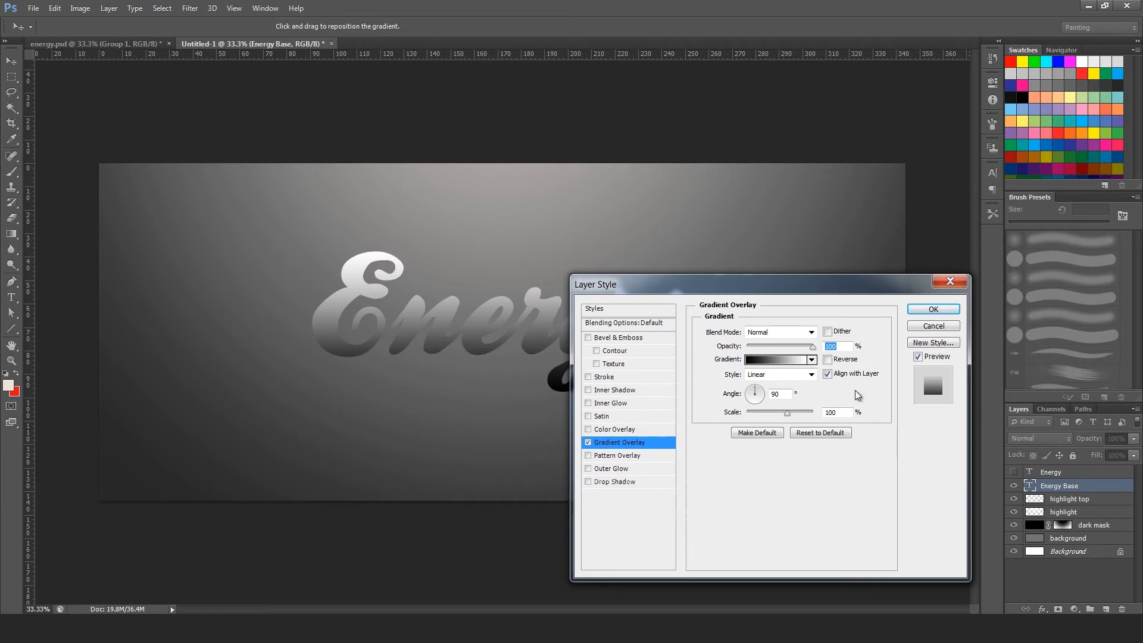
pyautogui.moveTo(804, 299); pyautogui.dragTo(880, 268)
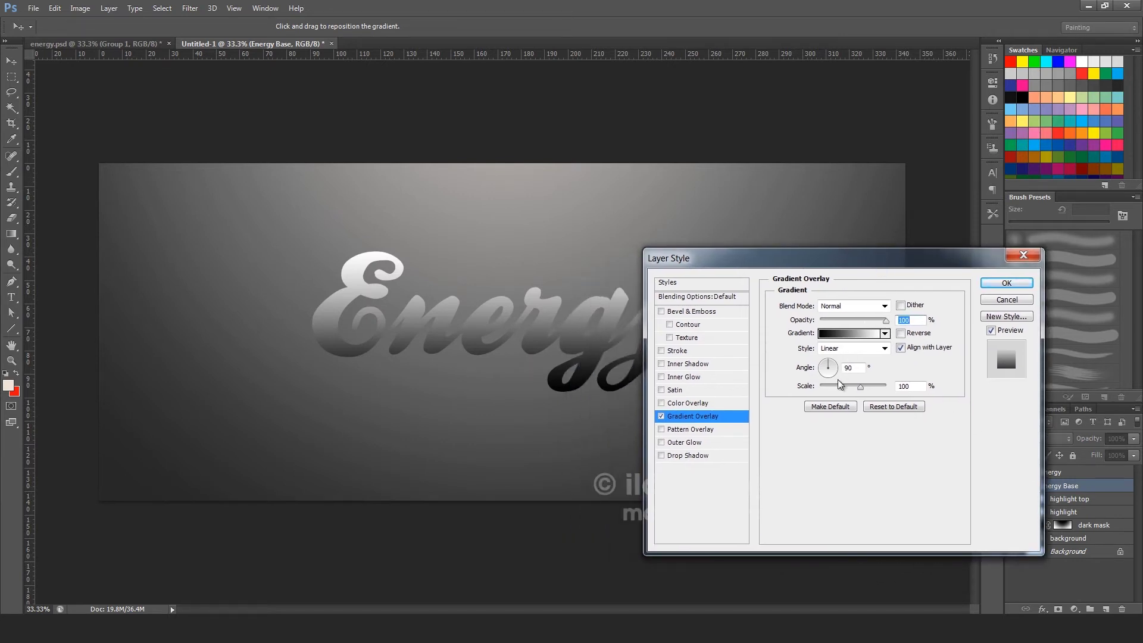
pyautogui.moveTo(827, 362); pyautogui.dragTo(825, 368)
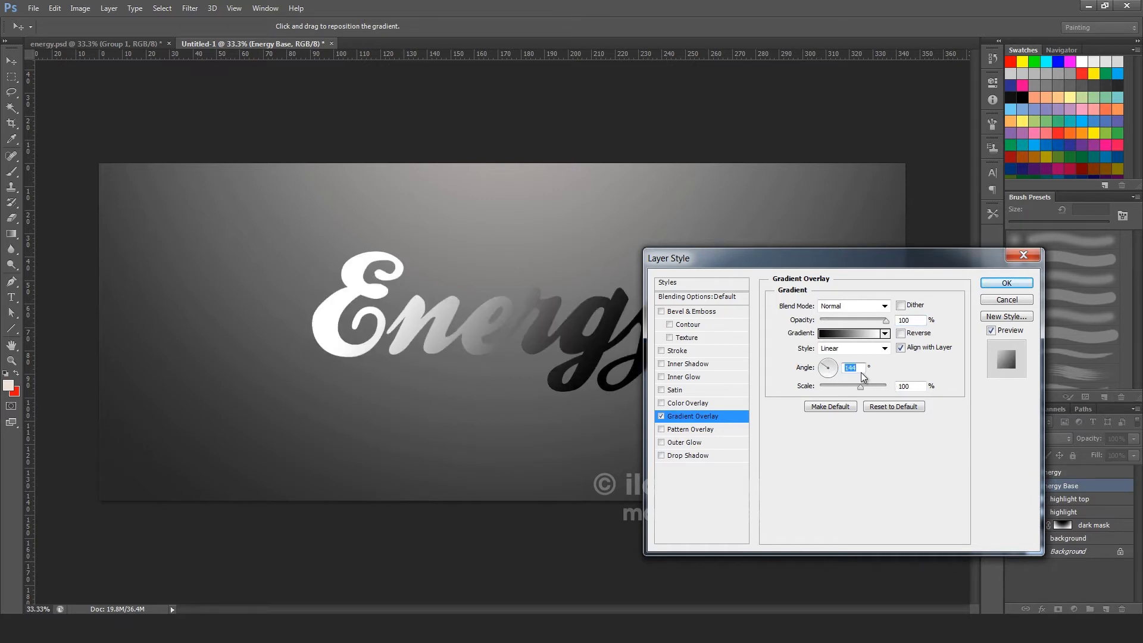
pyautogui.write('146')
# Step: Add five black colour stops spread along the overlay's black-to-white gradient, the last one at 91%
pyautogui.click(848, 334)
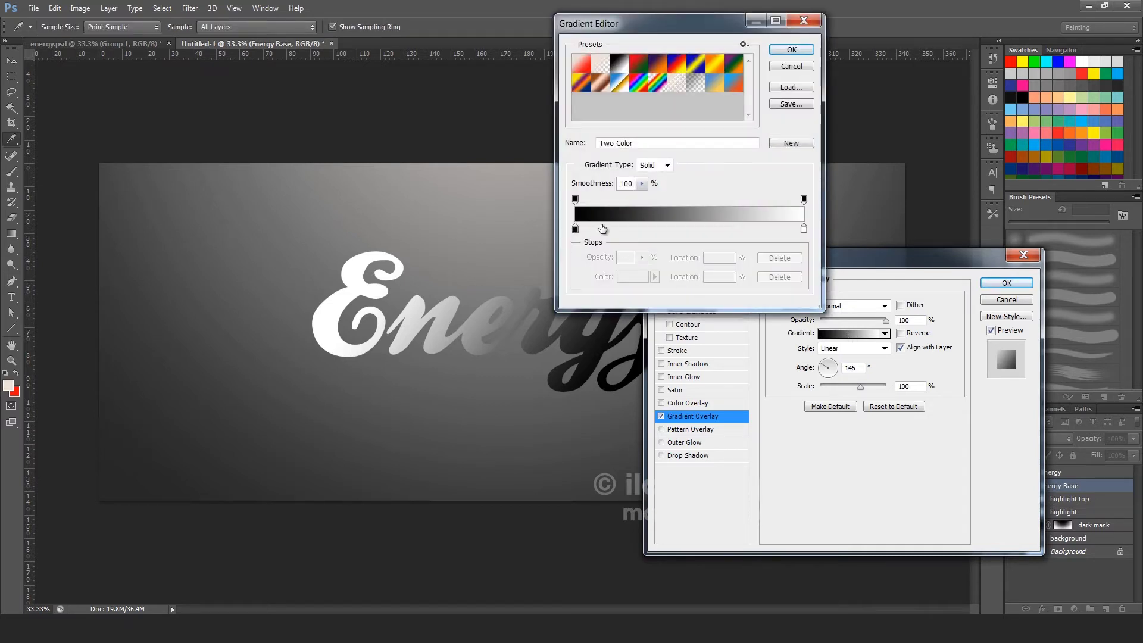
pyautogui.click(602, 229)
pyautogui.moveTo(602, 230); pyautogui.dragTo(596, 265)
pyautogui.click(575, 230)
pyautogui.click(598, 230)
pyautogui.click(636, 231)
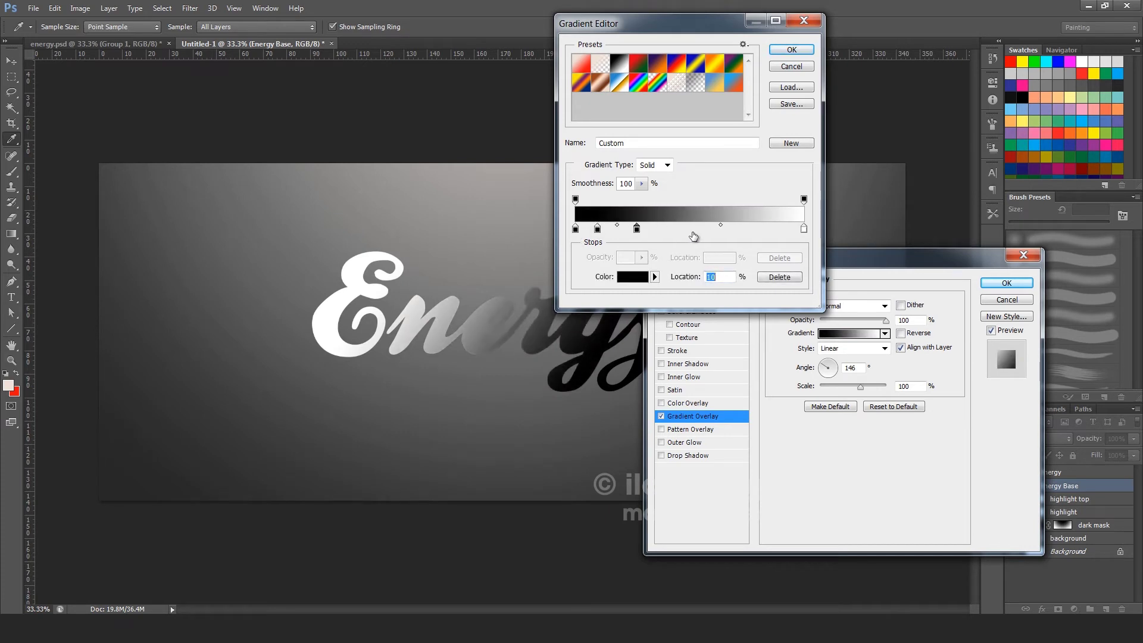
pyautogui.click(693, 232)
pyautogui.click(737, 232)
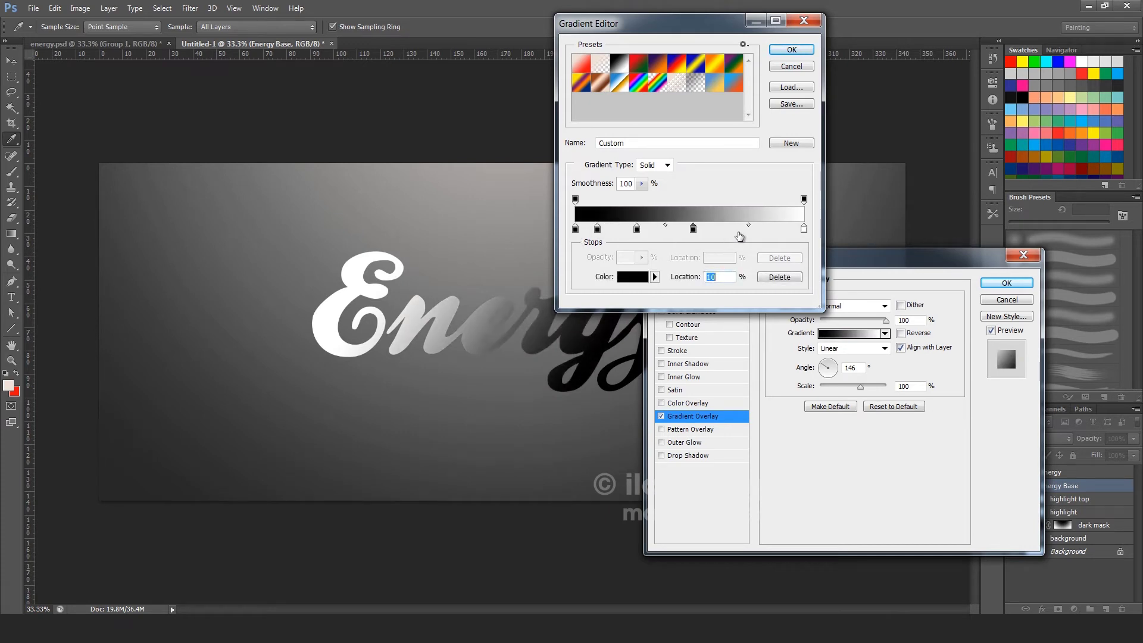
pyautogui.click(784, 230)
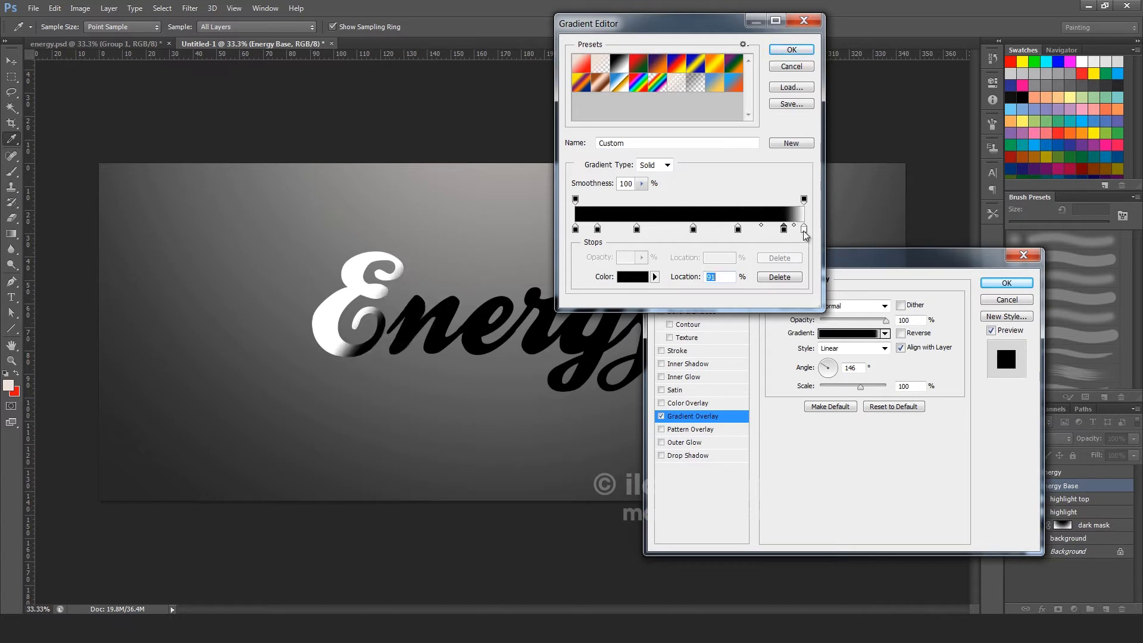
# Step: Add white colour stops between all the black ones to form alternating metallic bands, and apply the gradient
pyautogui.click(804, 230)
pyautogui.click(764, 230)
pyautogui.click(717, 231)
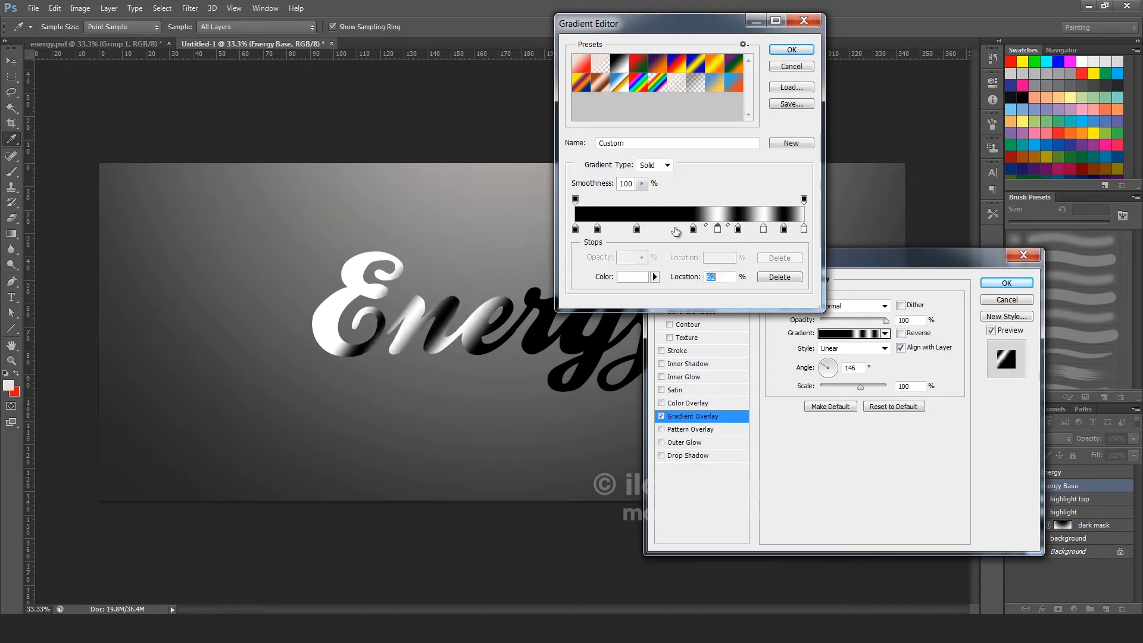
pyautogui.click(670, 231)
pyautogui.click(615, 231)
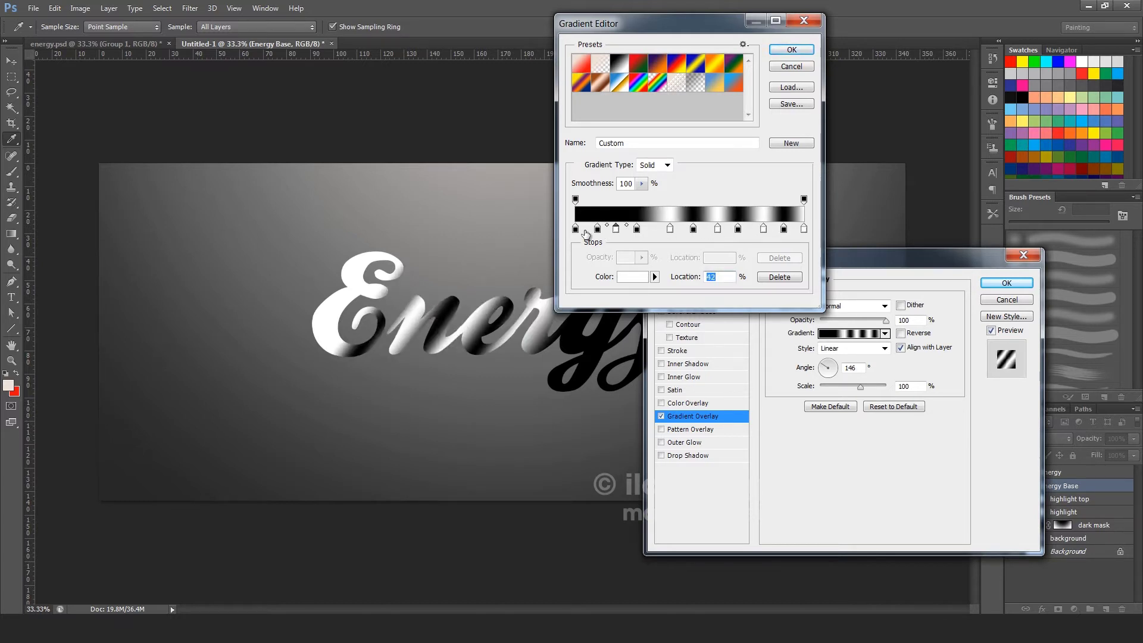
pyautogui.click(586, 231)
pyautogui.click(791, 51)
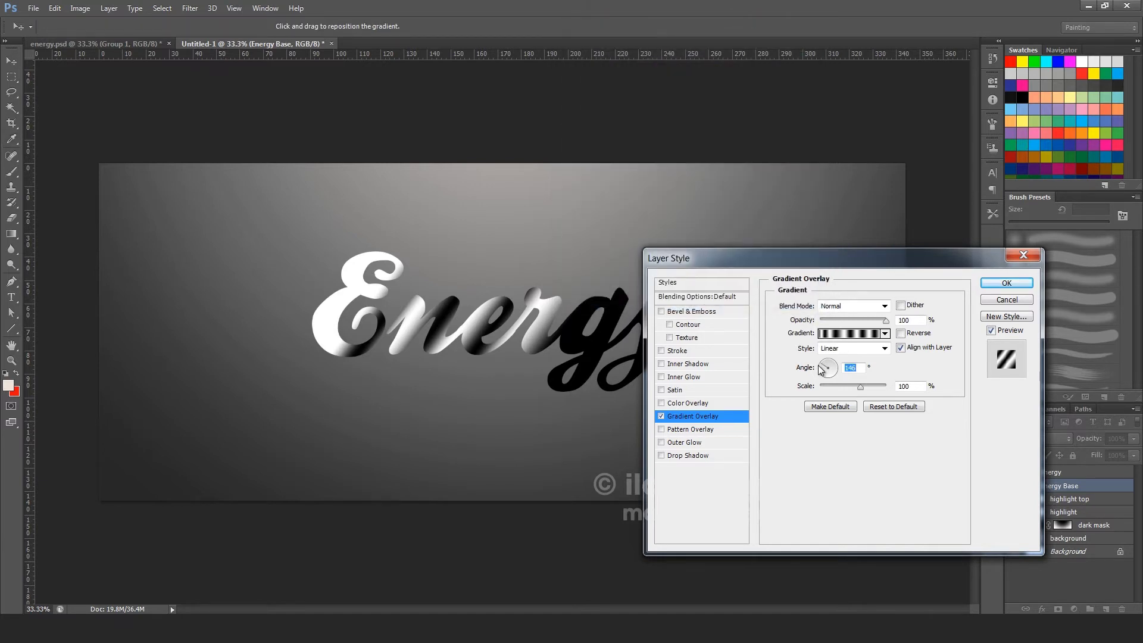
# Step: Set the Gradient Overlay angle to 155° and move the layer style settings clear of the Energy text
pyautogui.moveTo(823, 369); pyautogui.dragTo(823, 370)
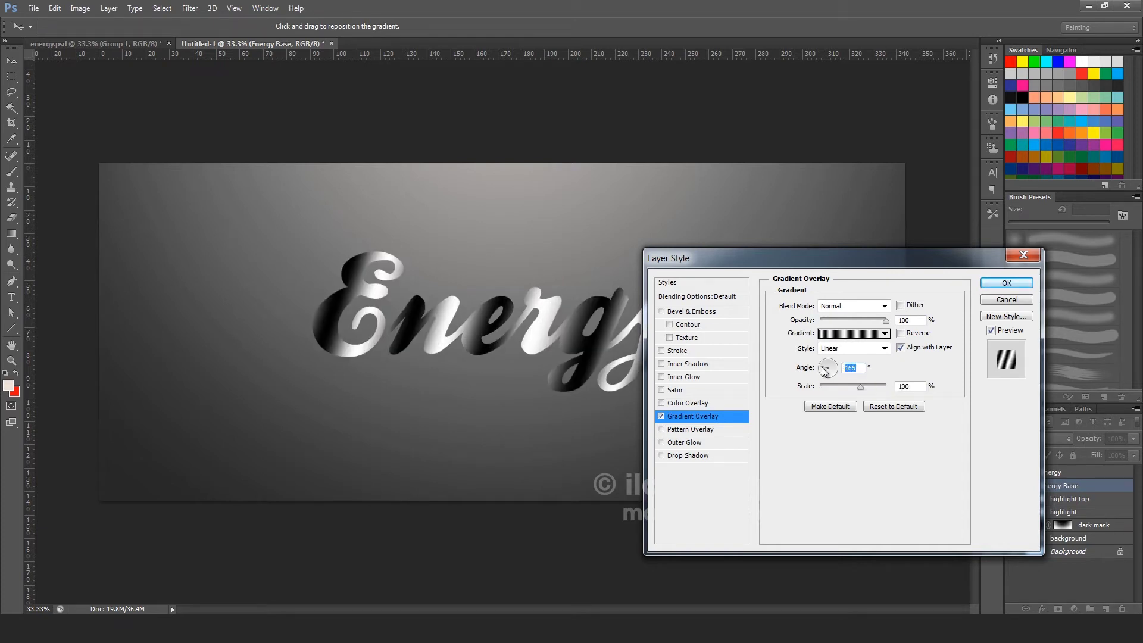
pyautogui.click(822, 369)
pyautogui.write('155')
pyautogui.press('Return')
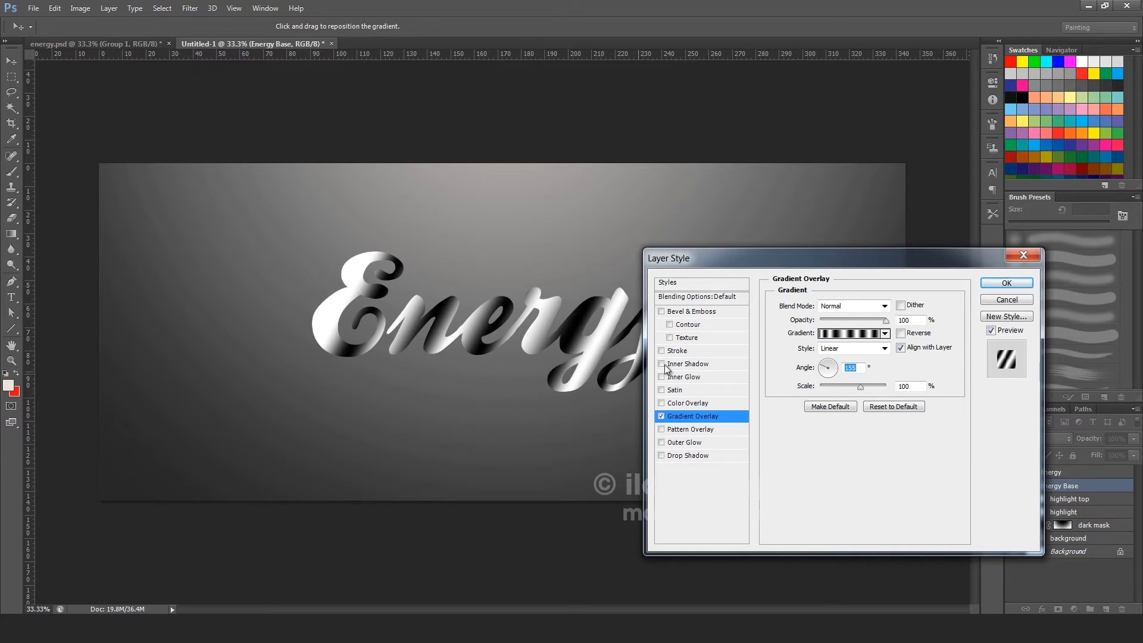
pyautogui.moveTo(836, 259); pyautogui.dragTo(904, 228)
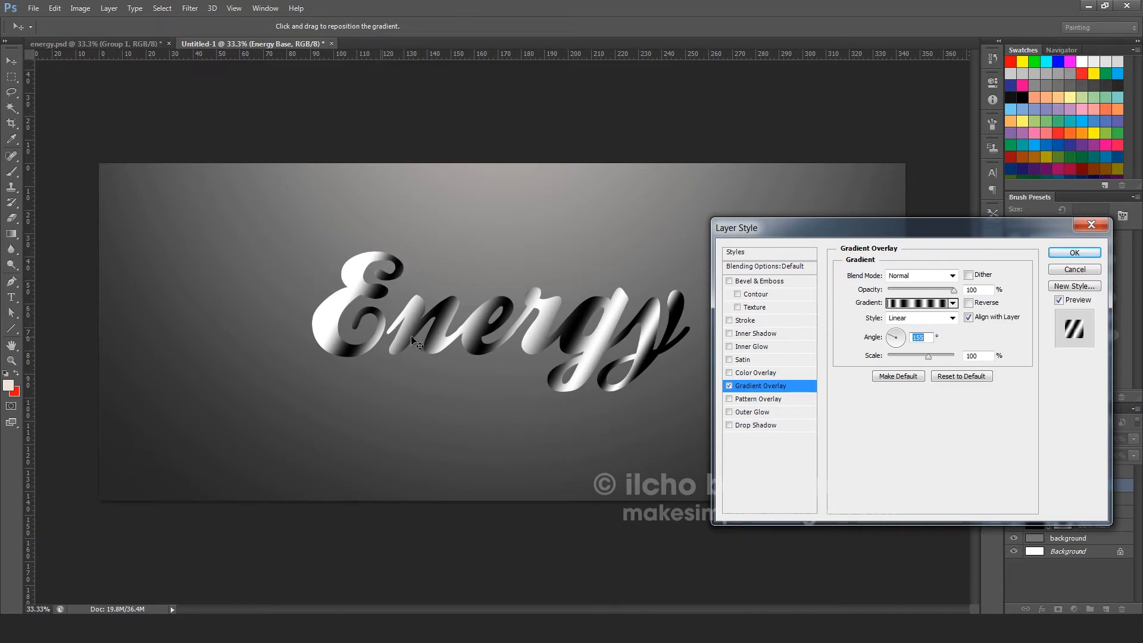
# Step: Move the white stop nearest the gradient's start to 6% and reverse the overlay's gradient direction
pyautogui.click(910, 306)
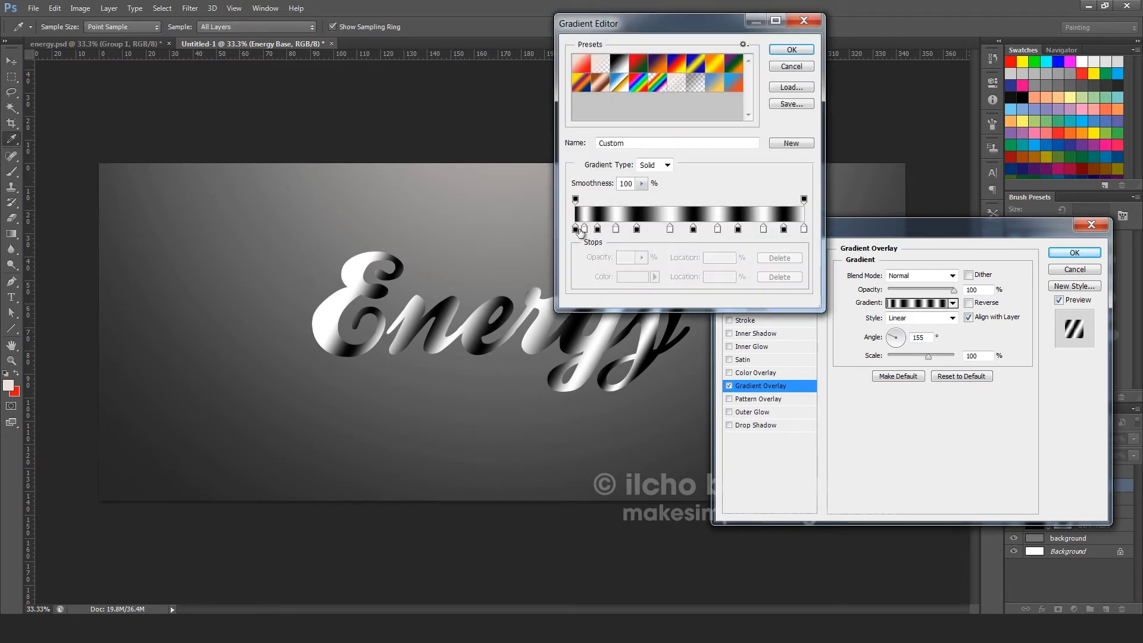
pyautogui.moveTo(584, 229); pyautogui.dragTo(591, 228)
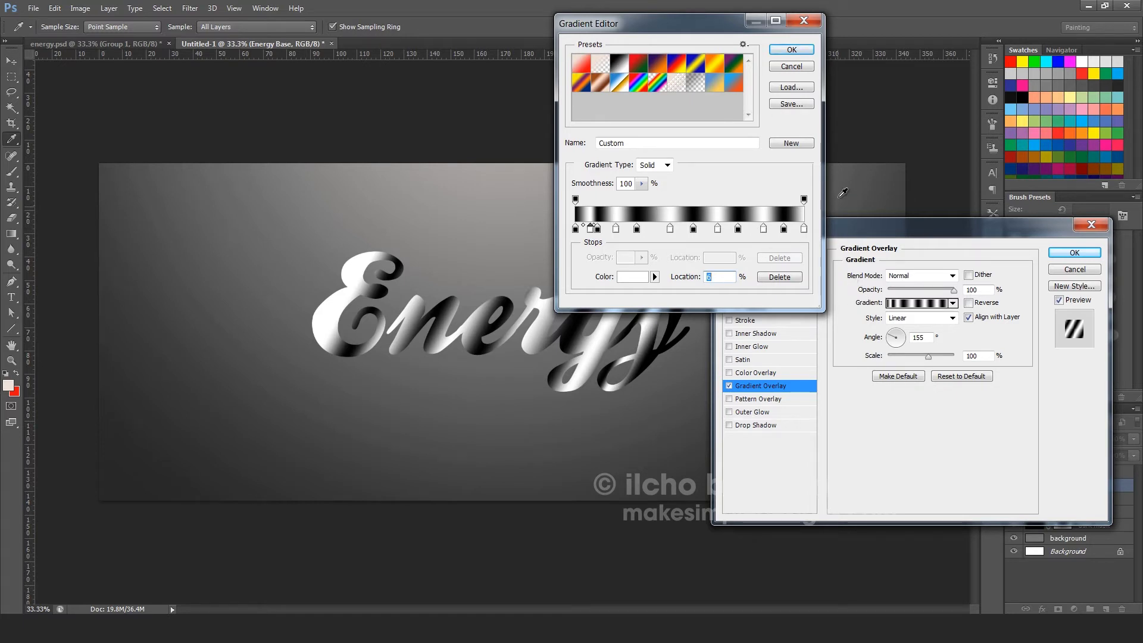
pyautogui.click(792, 50)
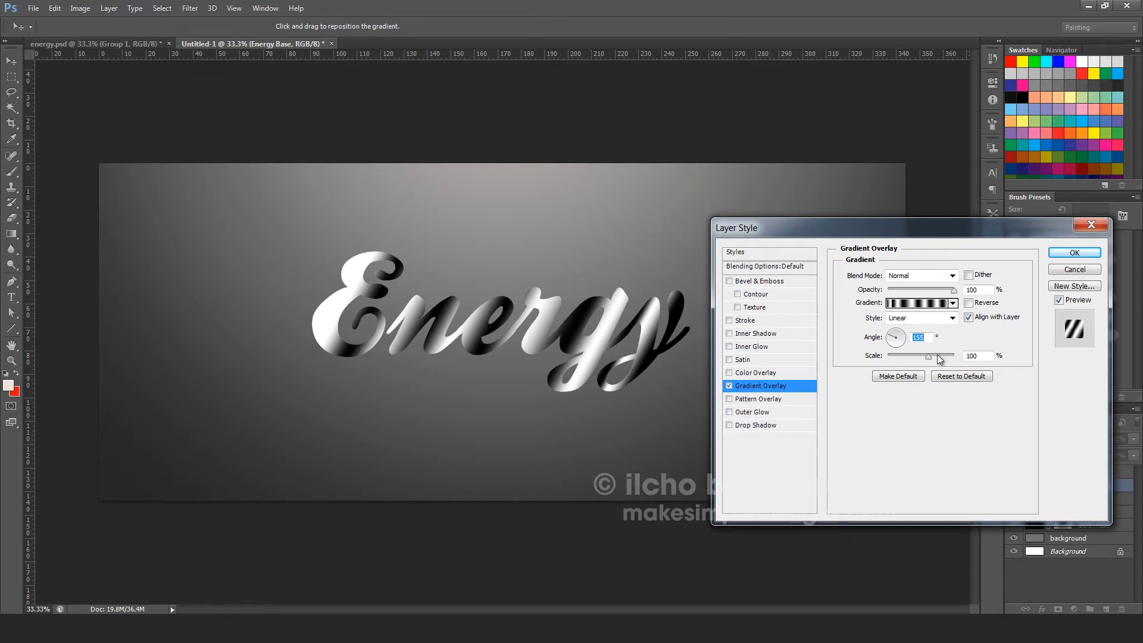
pyautogui.moveTo(929, 355)
pyautogui.mouseDown()
pyautogui.moveTo(917, 353)
pyautogui.moveTo(928, 355)
pyautogui.mouseUp()
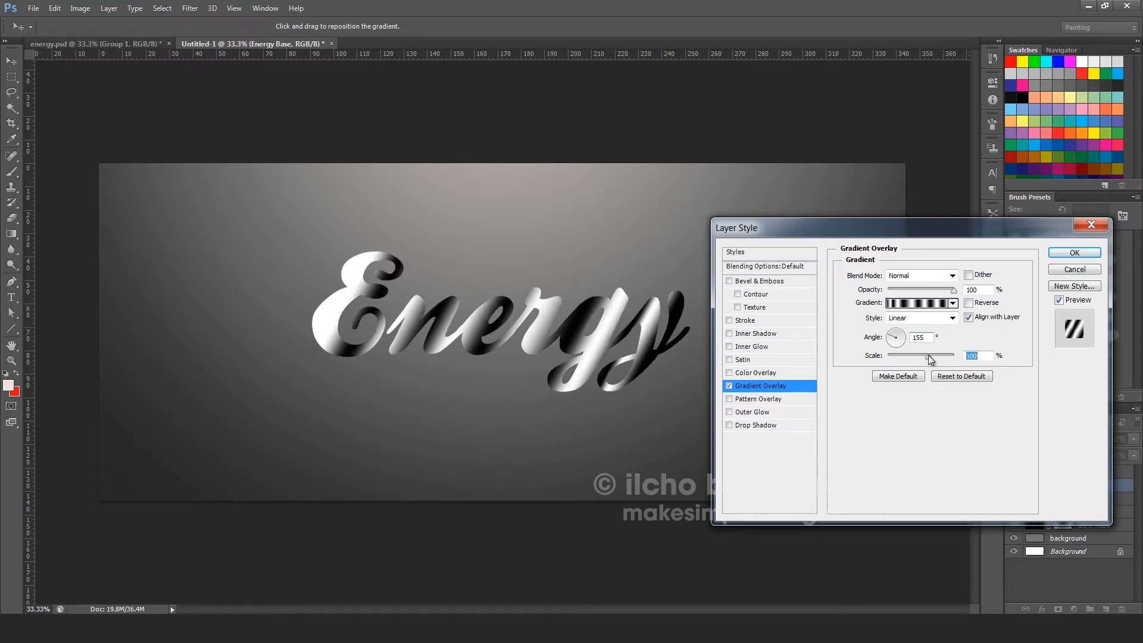
pyautogui.click(969, 303)
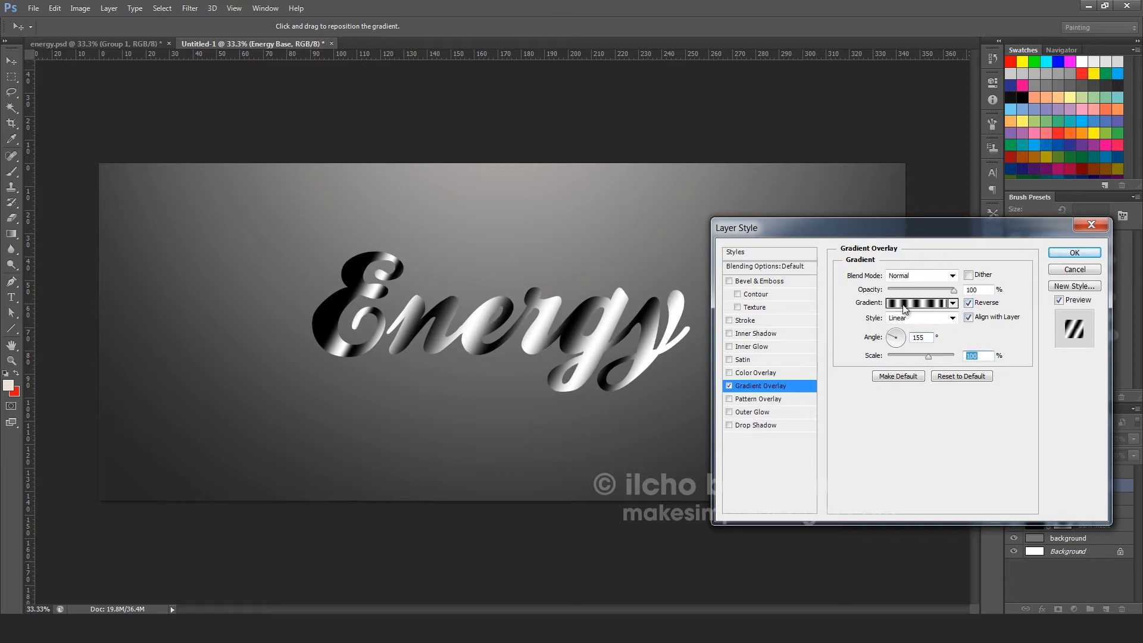
# Step: Remove the gradient's starting black stop, shift the first white stop to 4% and tighten the following bands up to a black stop at 37%
pyautogui.click(917, 303)
pyautogui.moveTo(576, 229); pyautogui.dragTo(578, 256)
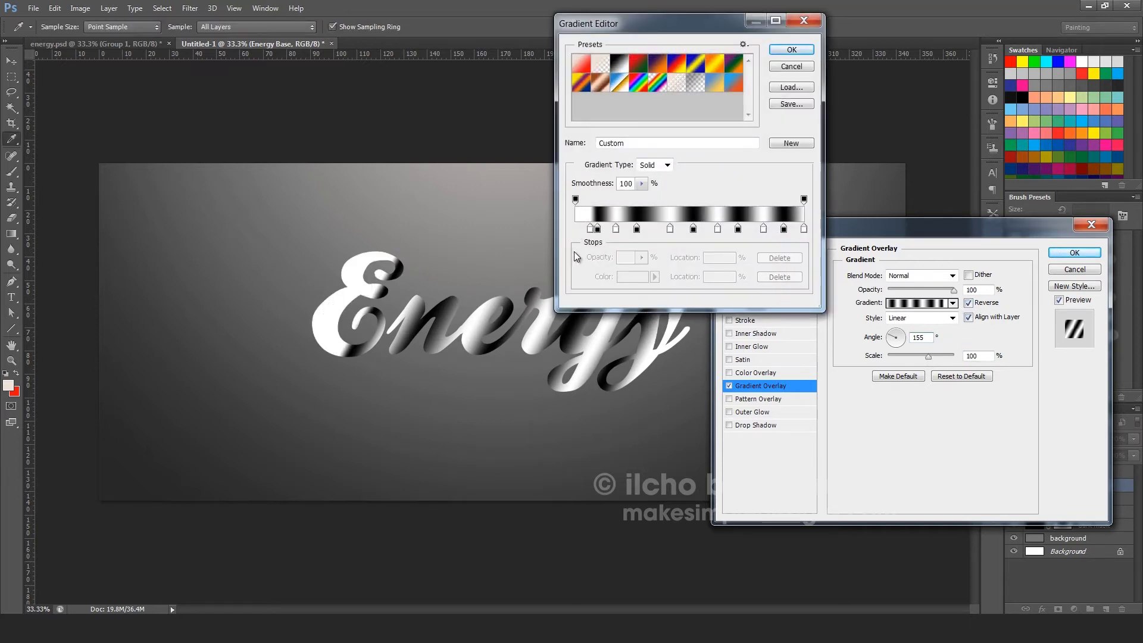
pyautogui.click(584, 230)
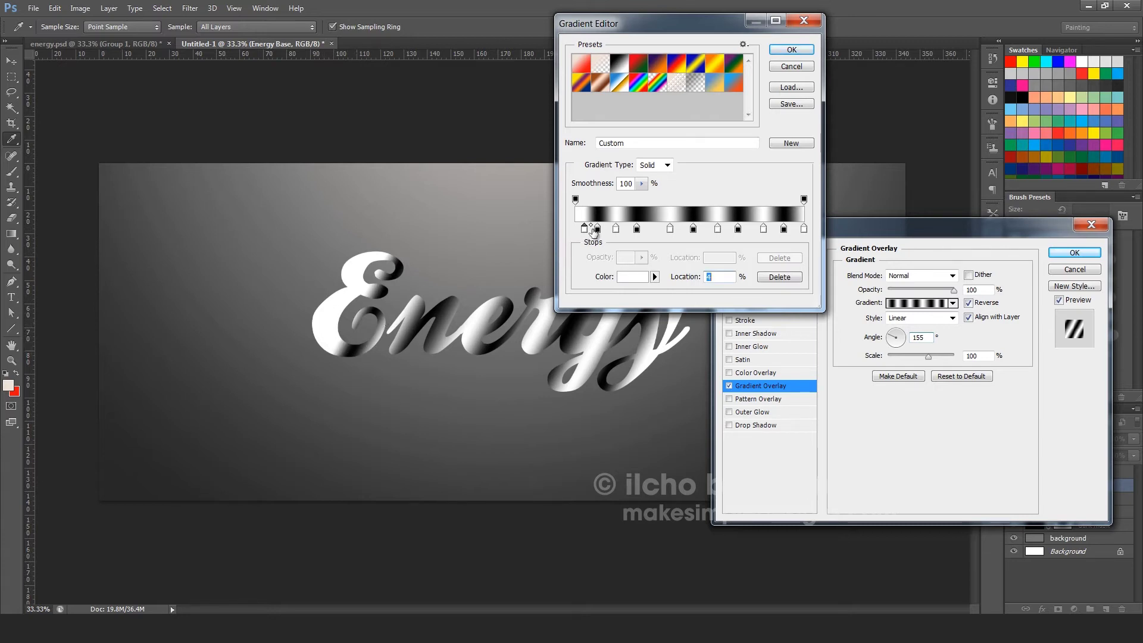
pyautogui.moveTo(598, 230); pyautogui.dragTo(660, 231)
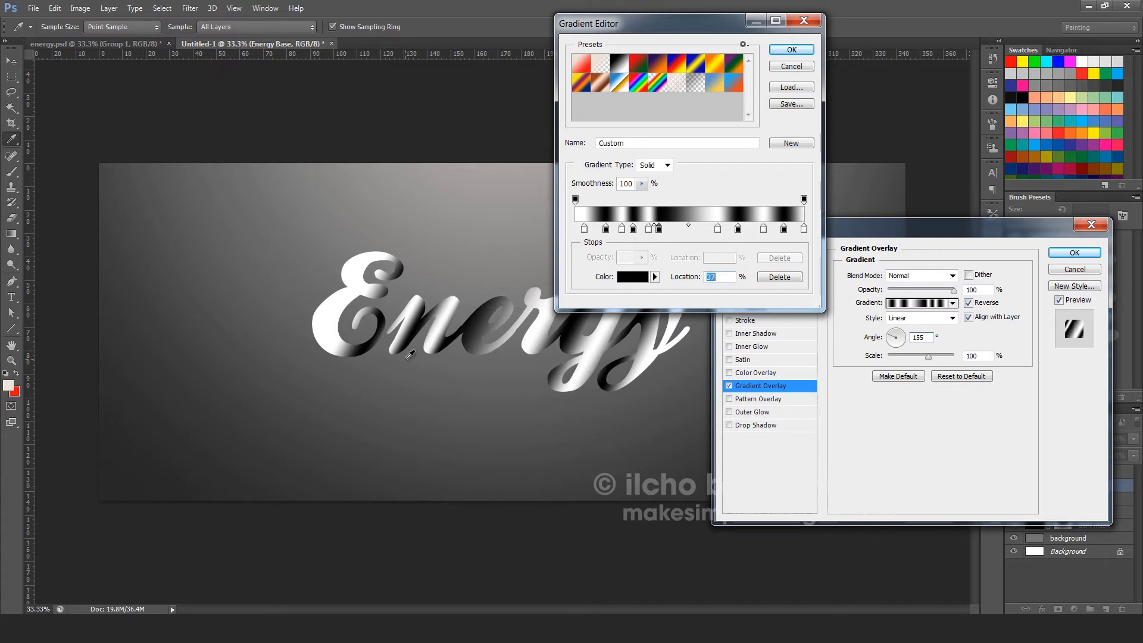
# Step: Narrow the remaining gradient bands by moving white stops to 43%, 61% and 75% and black stops to 53% and 70%
pyautogui.moveTo(716, 229); pyautogui.dragTo(670, 230)
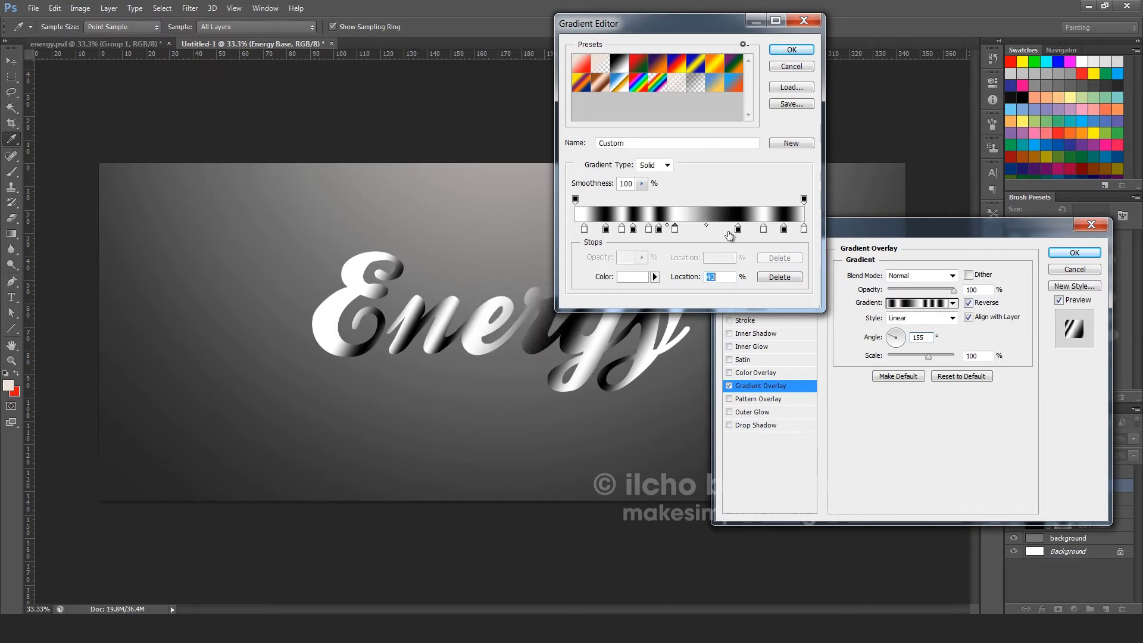
pyautogui.moveTo(739, 231); pyautogui.dragTo(686, 237)
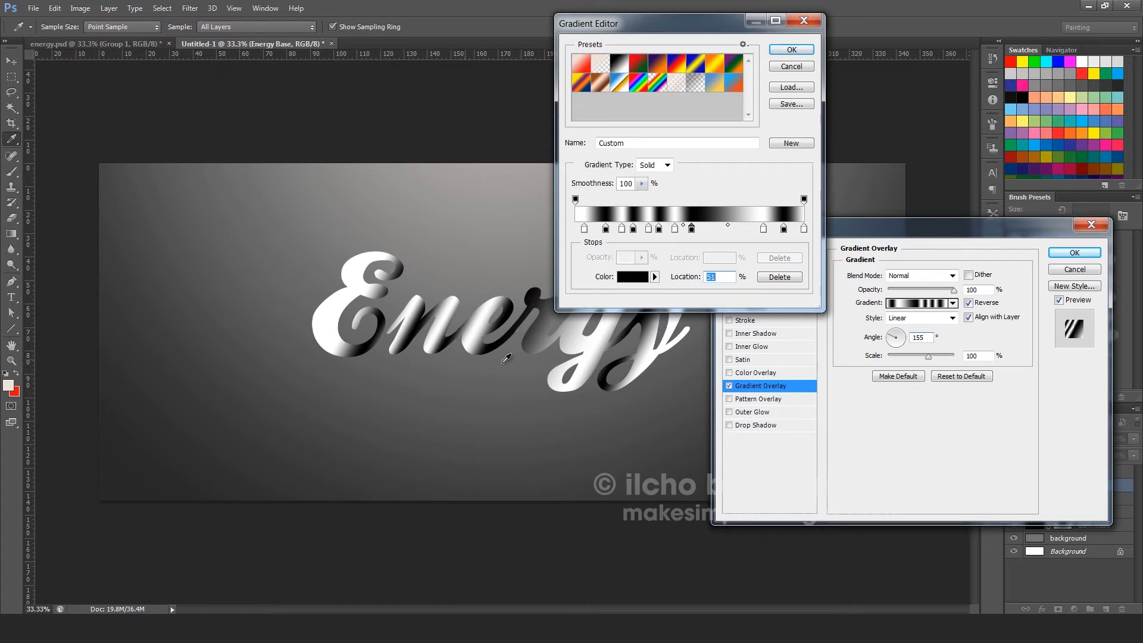
pyautogui.moveTo(764, 229); pyautogui.dragTo(716, 231)
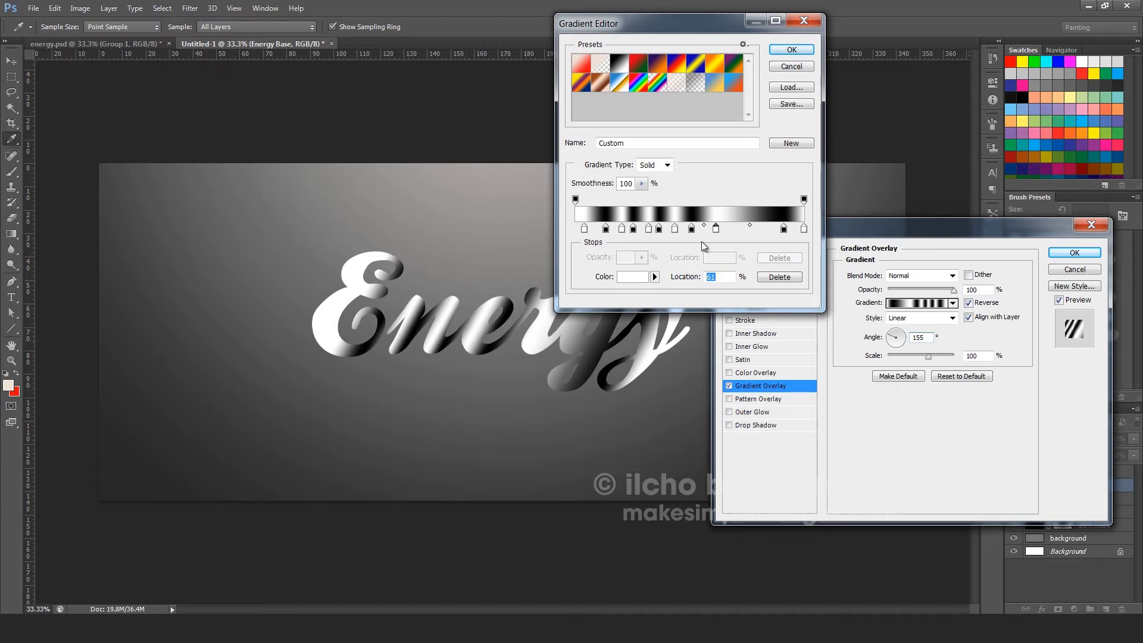
pyautogui.moveTo(692, 233); pyautogui.dragTo(699, 232)
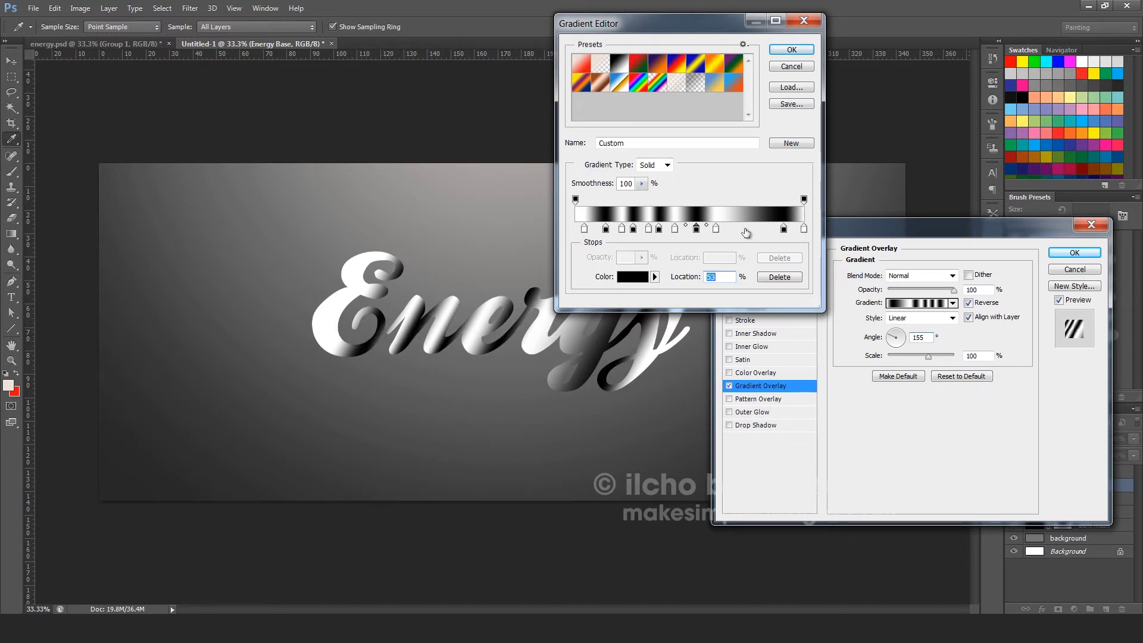
pyautogui.moveTo(720, 231); pyautogui.dragTo(734, 231)
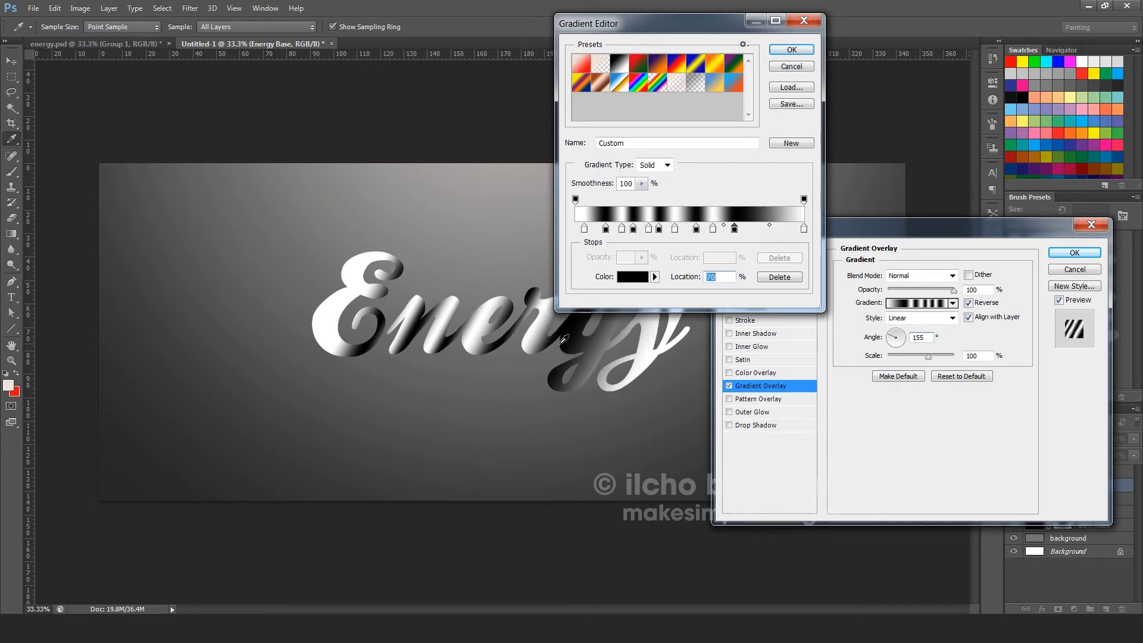
pyautogui.moveTo(804, 230); pyautogui.dragTo(748, 237)
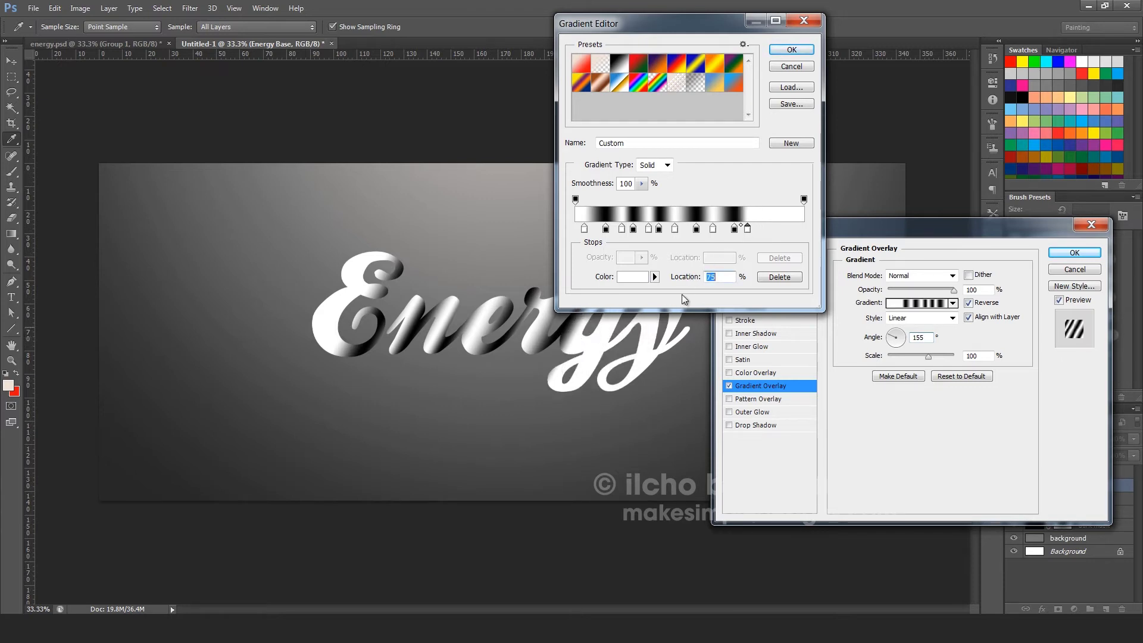
# Step: Continue the alternating bands beyond the white stop at 75%, finishing with a black stop at 100%, and apply the gradient
pyautogui.moveTo(734, 230); pyautogui.dragTo(760, 233)
pyautogui.click(748, 232)
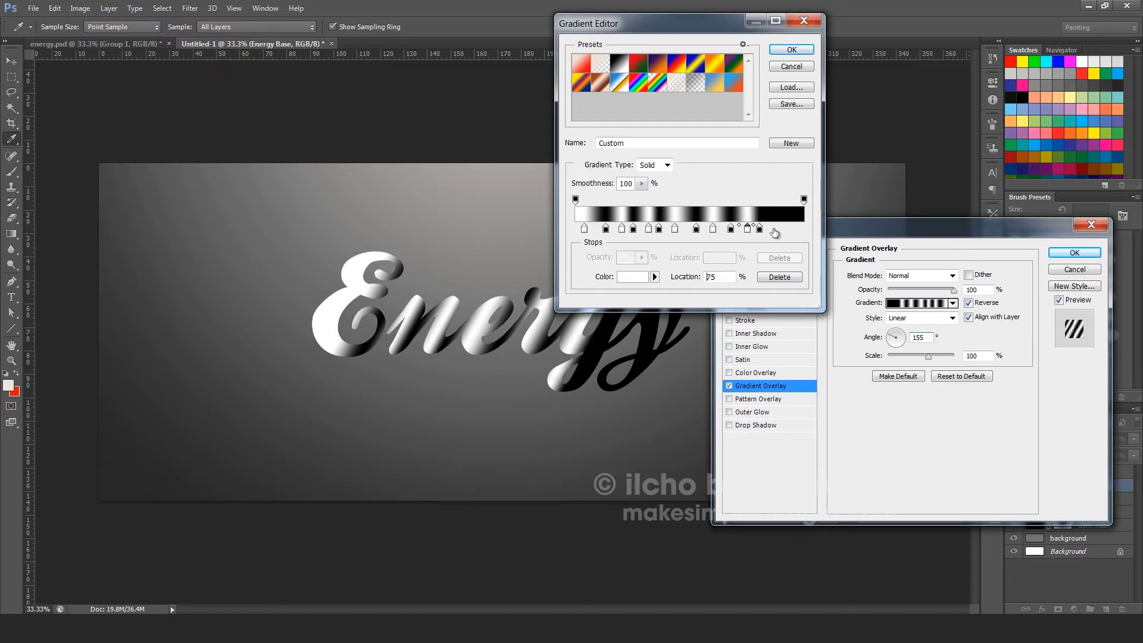
pyautogui.click(776, 231)
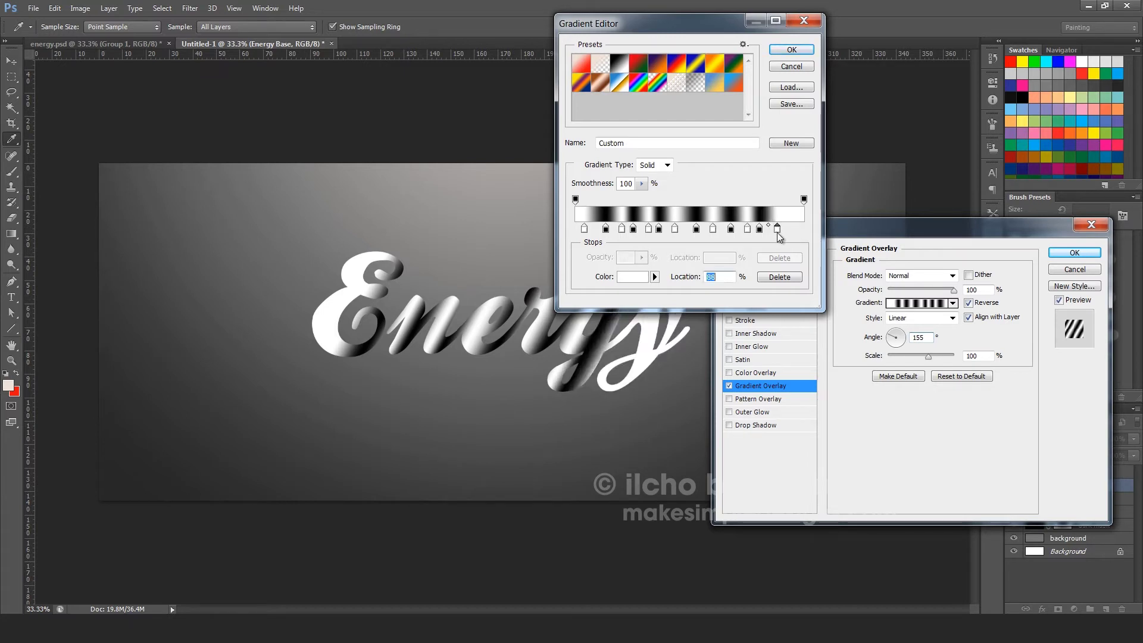
pyautogui.moveTo(778, 235); pyautogui.dragTo(806, 236)
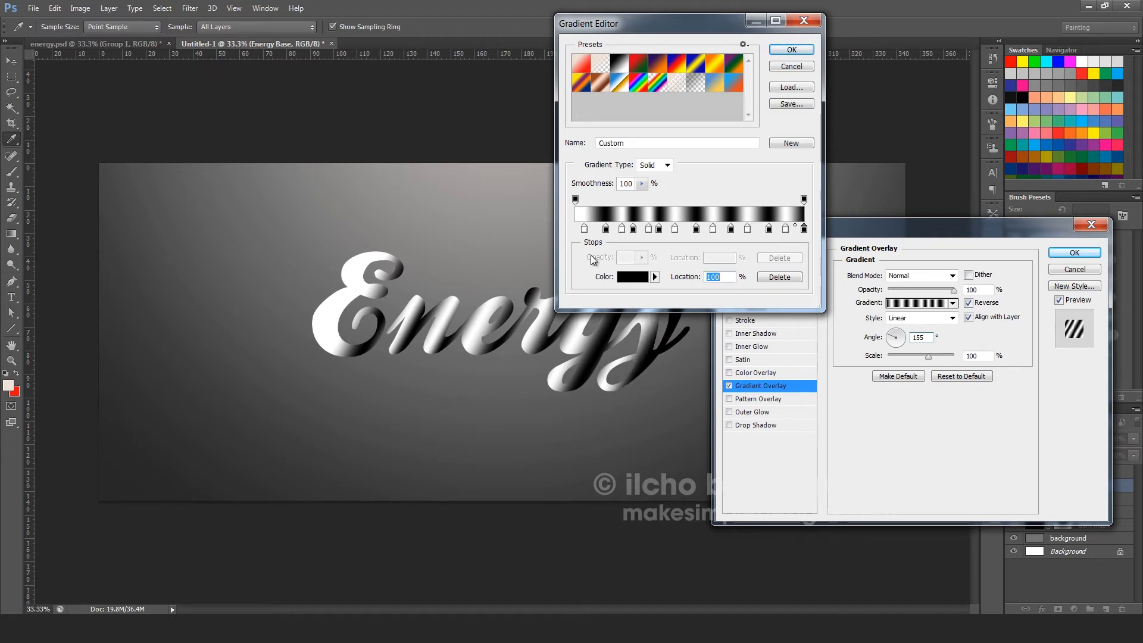
pyautogui.click(794, 50)
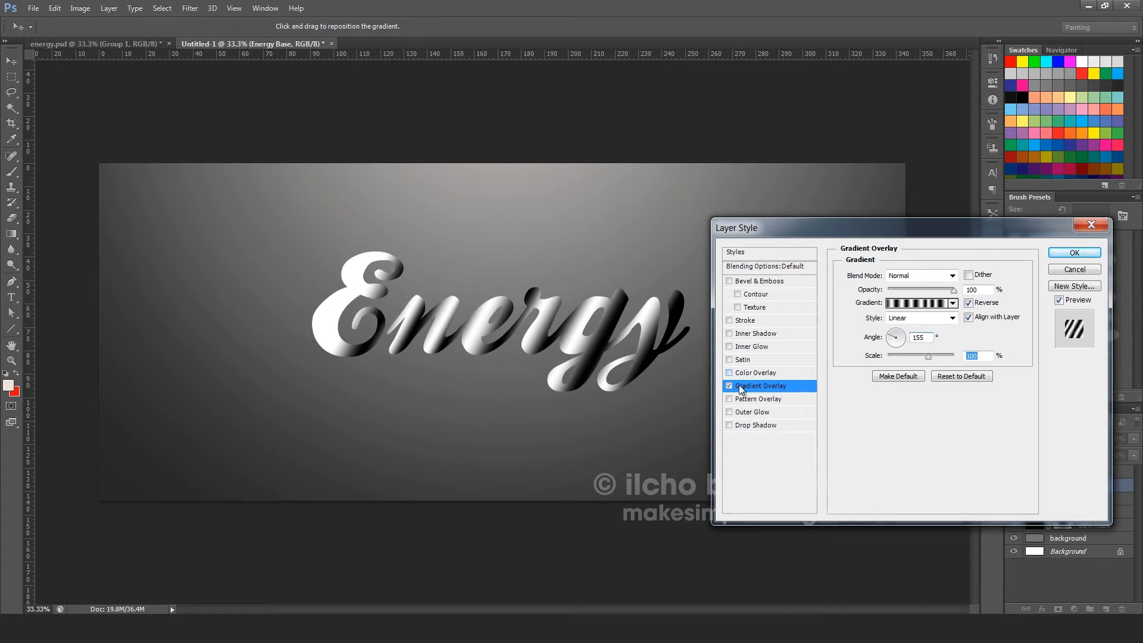
# Step: Add a Multiply drop shadow to the Energy Base layer with 75% opacity, 90° angle, 6 px distance and 46 px size
pyautogui.click(729, 427)
pyautogui.click(742, 427)
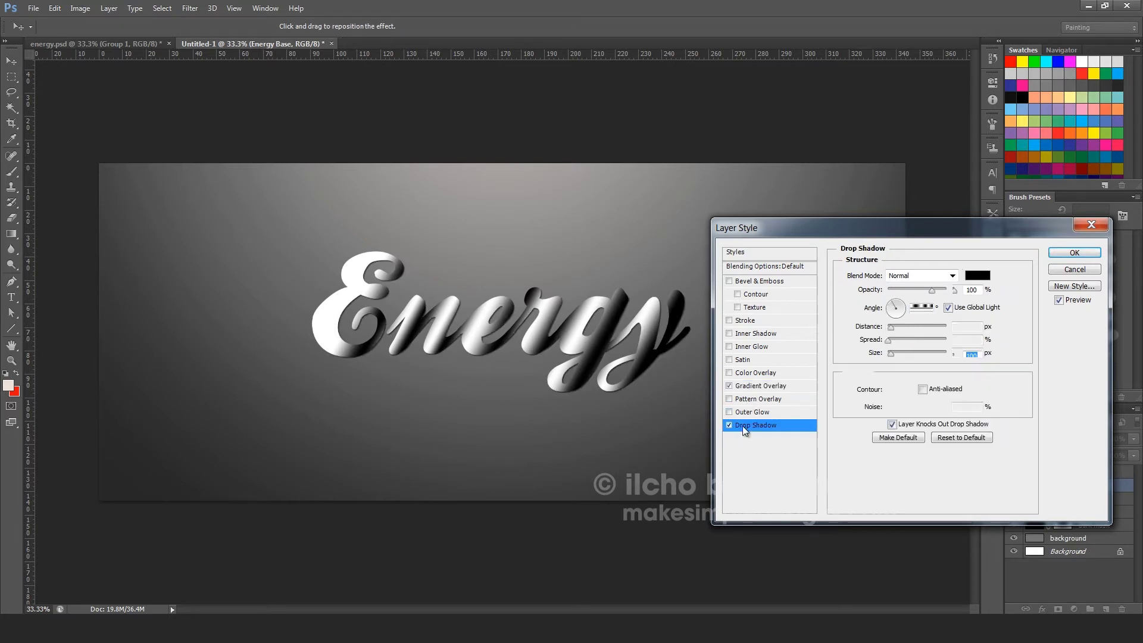
pyautogui.doubleClick(929, 312)
pyautogui.write('90')
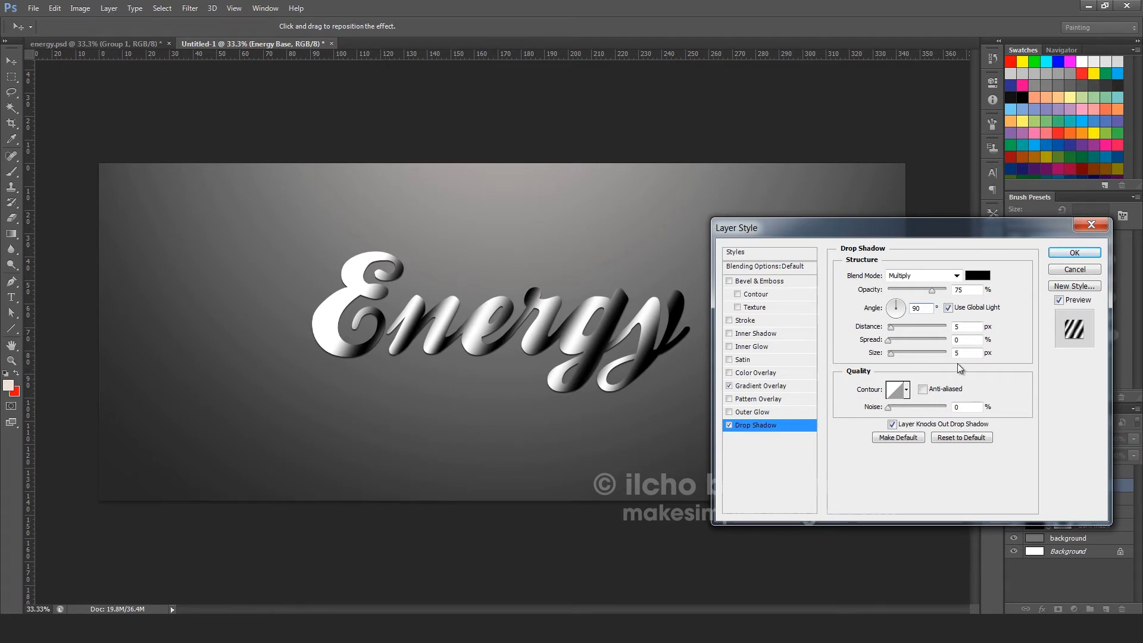
pyautogui.moveTo(891, 327); pyautogui.dragTo(900, 355)
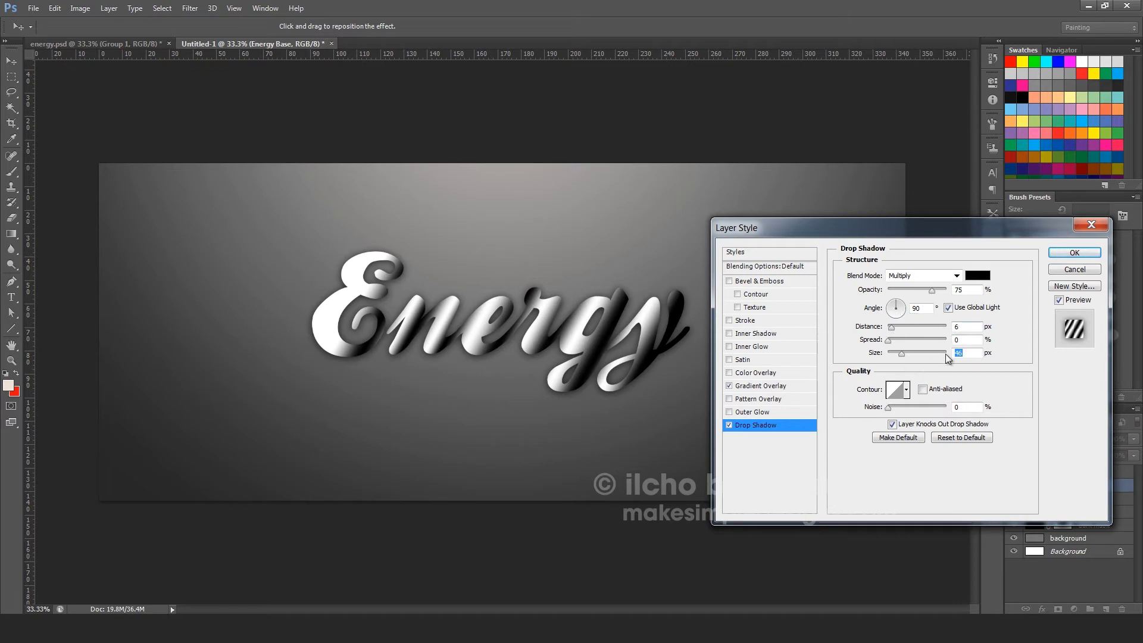
pyautogui.click(1058, 259)
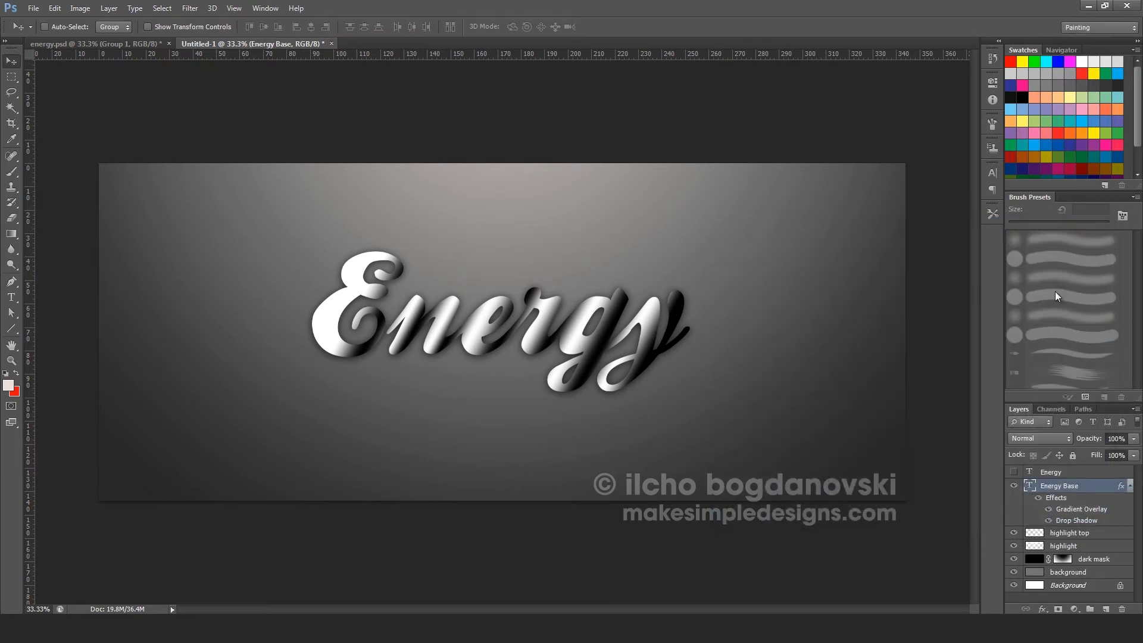
# Step: Duplicate the Energy Base layer within the same document, keeping the suggested name Energy Base copy
pyautogui.rightClick(1068, 490)
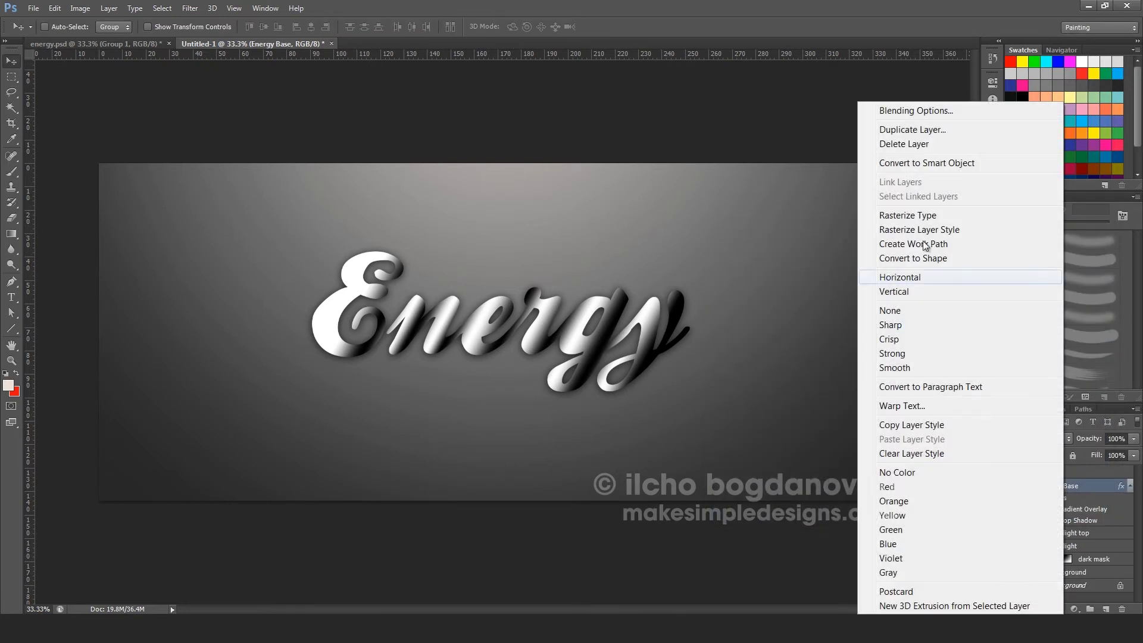
pyautogui.click(926, 133)
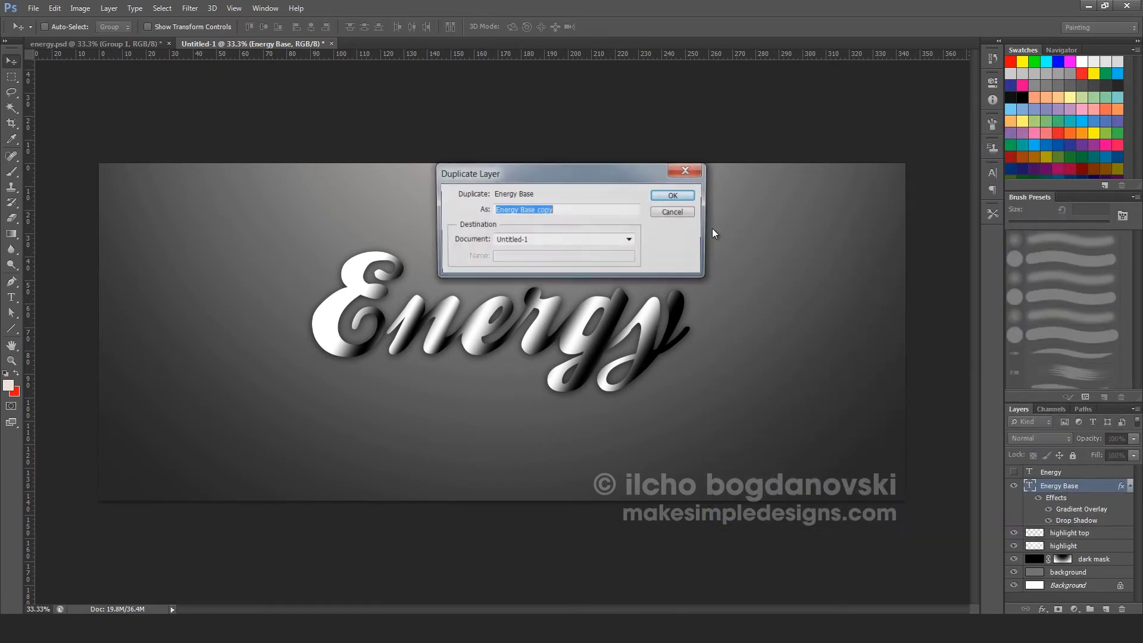
pyautogui.click(674, 196)
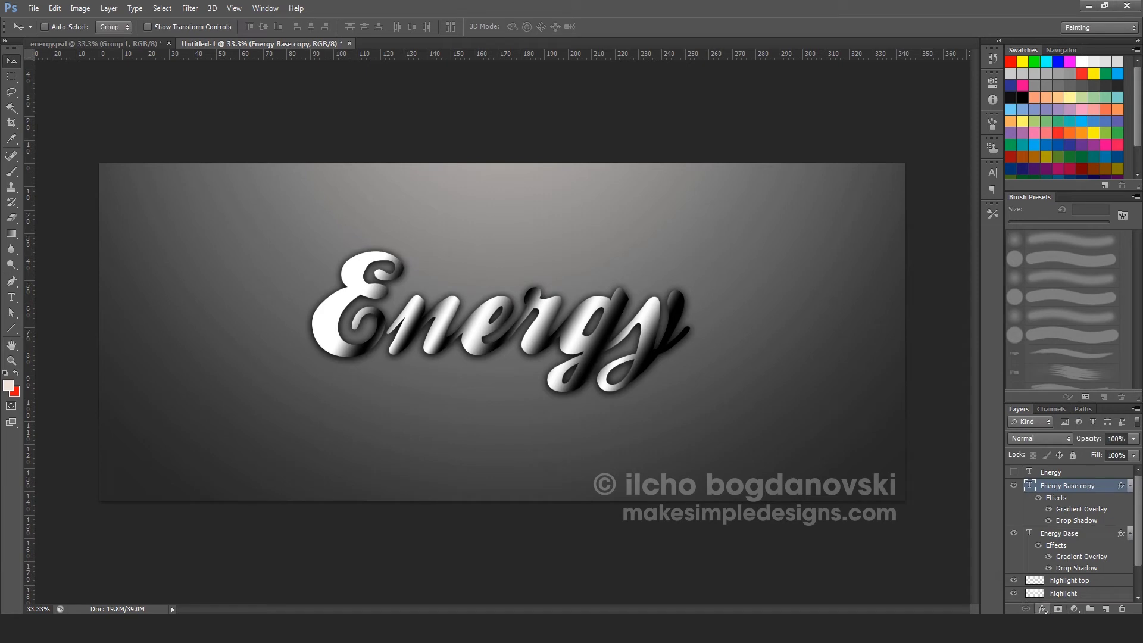
# Step: Set the drop shadow size of the Energy Base copy layer to 6 px and apply the layer style
pyautogui.click(1042, 609)
pyautogui.click(1052, 599)
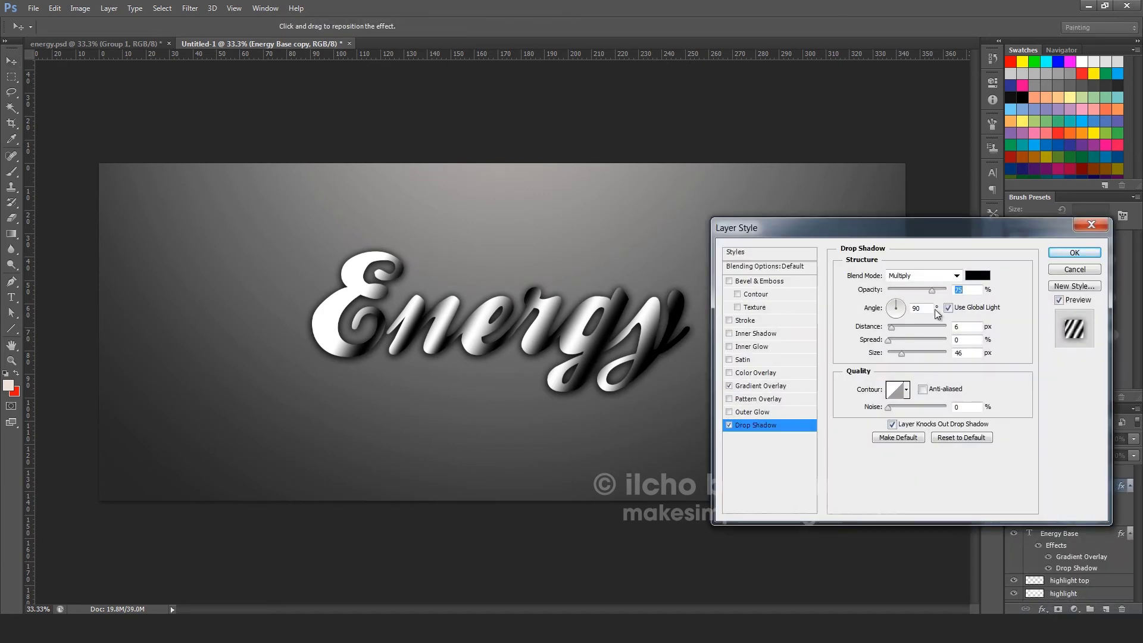
pyautogui.click(971, 353)
pyautogui.write('8')
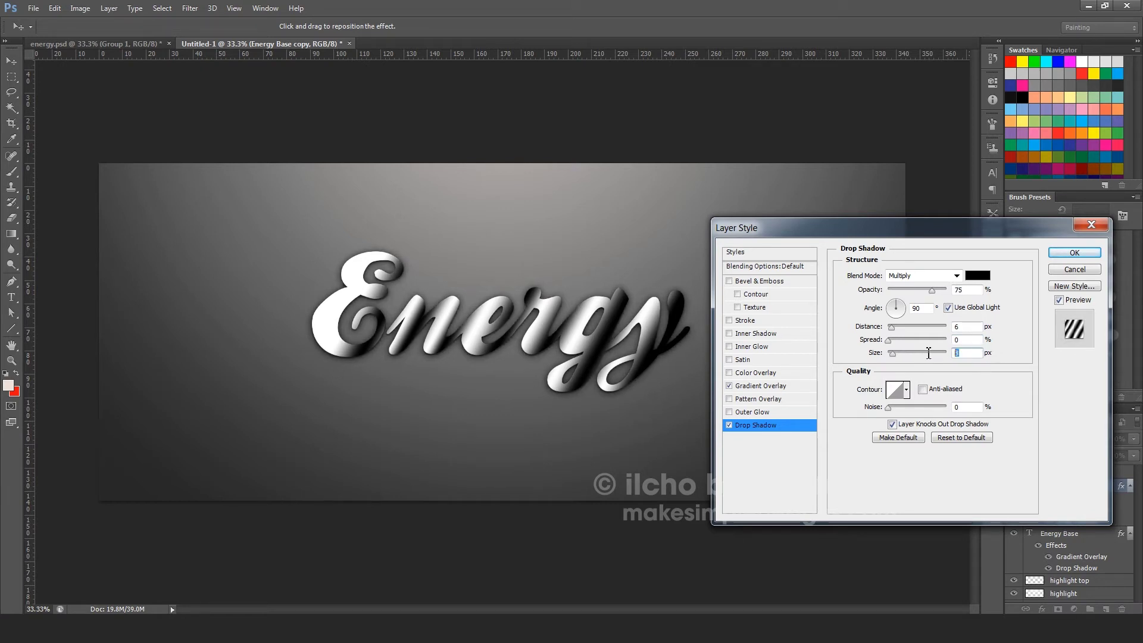
pyautogui.write('6')
pyautogui.click(1074, 252)
# Step: Make the hidden Energy text layer visible and rename it Energy Top
pyautogui.click(1014, 474)
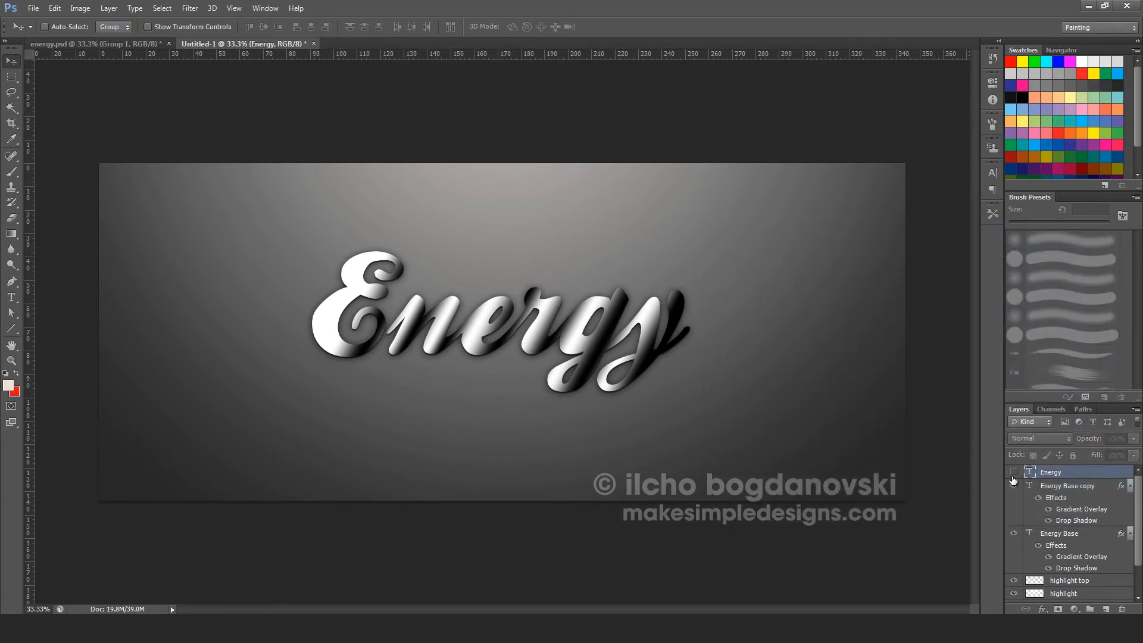
pyautogui.click(1014, 473)
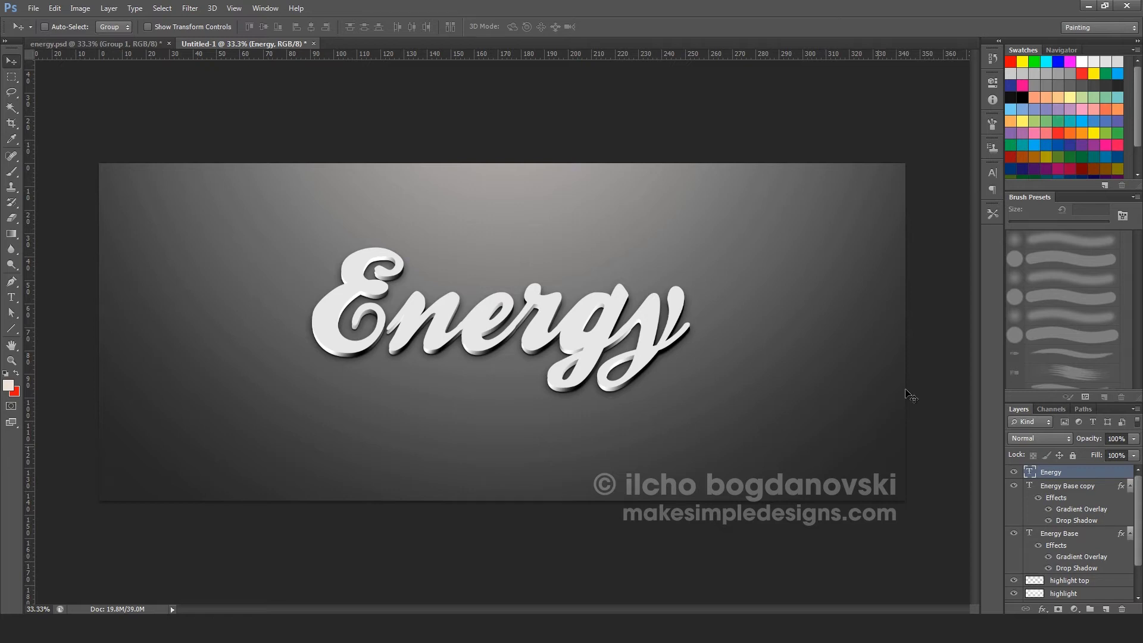
pyautogui.doubleClick(1050, 478)
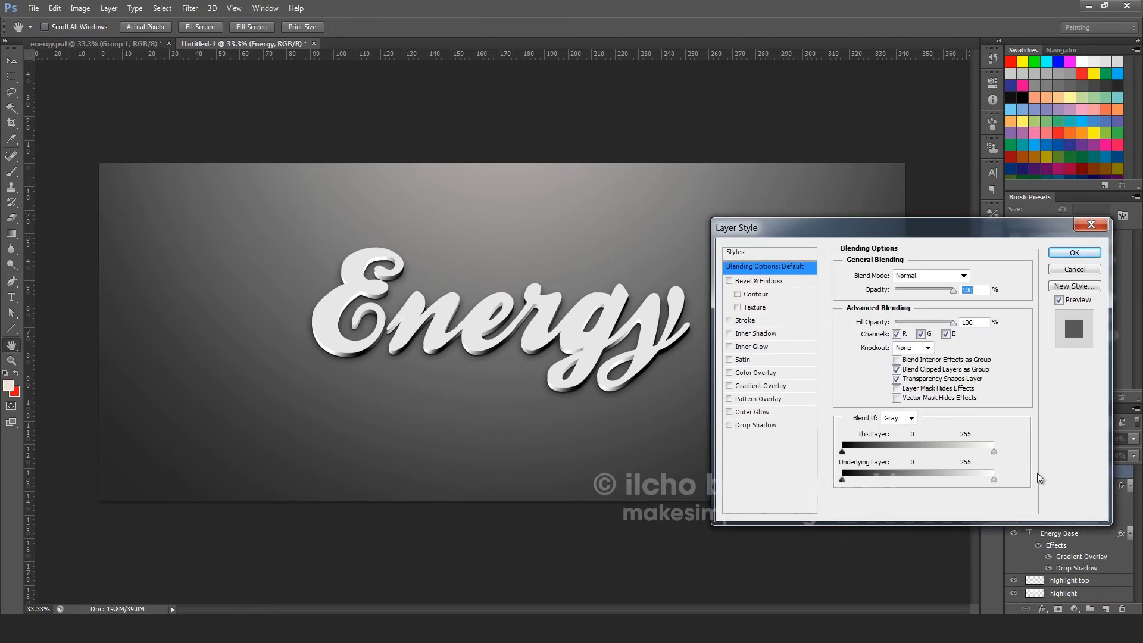
pyautogui.click(1081, 270)
pyautogui.doubleClick(1051, 473)
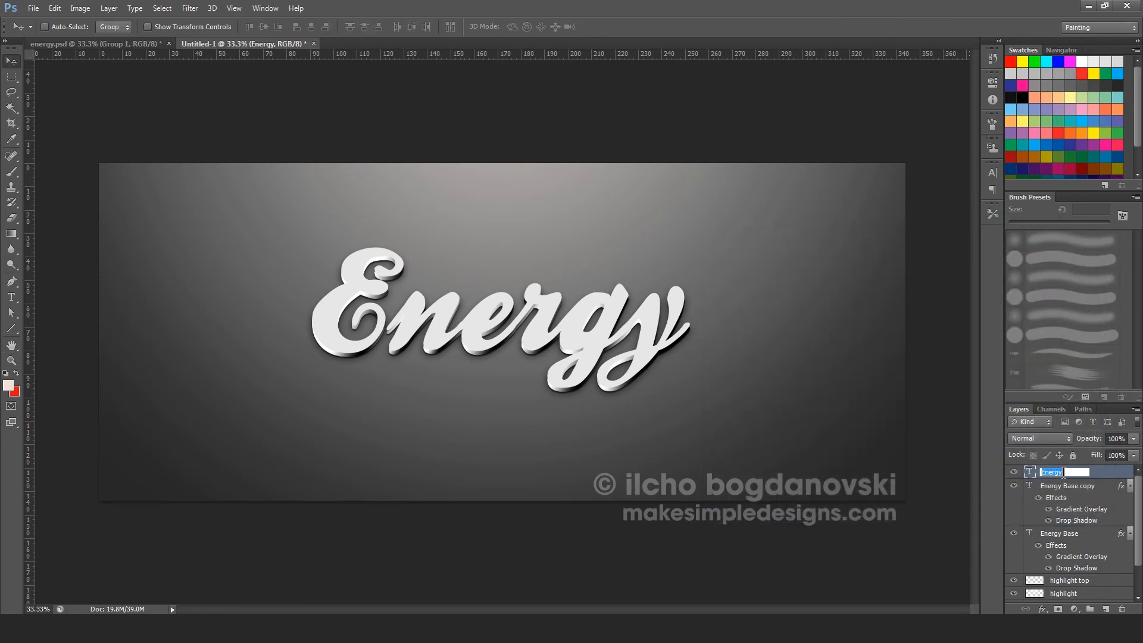
pyautogui.click(1065, 473)
pyautogui.press('Return')
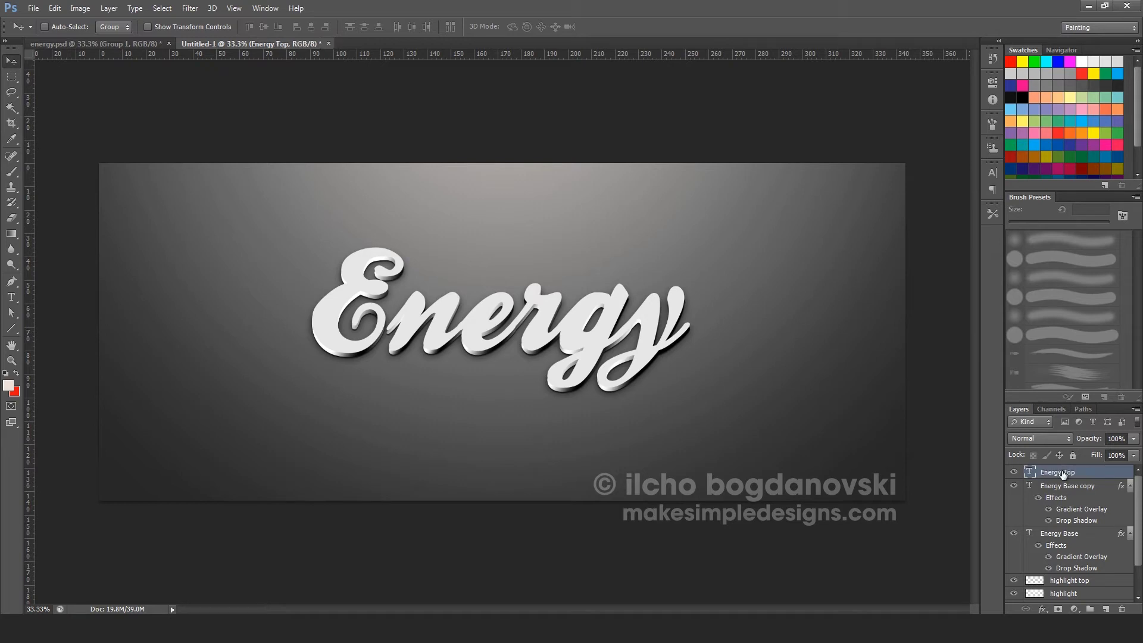
# Step: Add a Gradient Overlay to the Energy Top layer and insert a white (ffffff) stop just past the middle of its black-to-white gradient
pyautogui.click(1044, 609)
pyautogui.click(1056, 560)
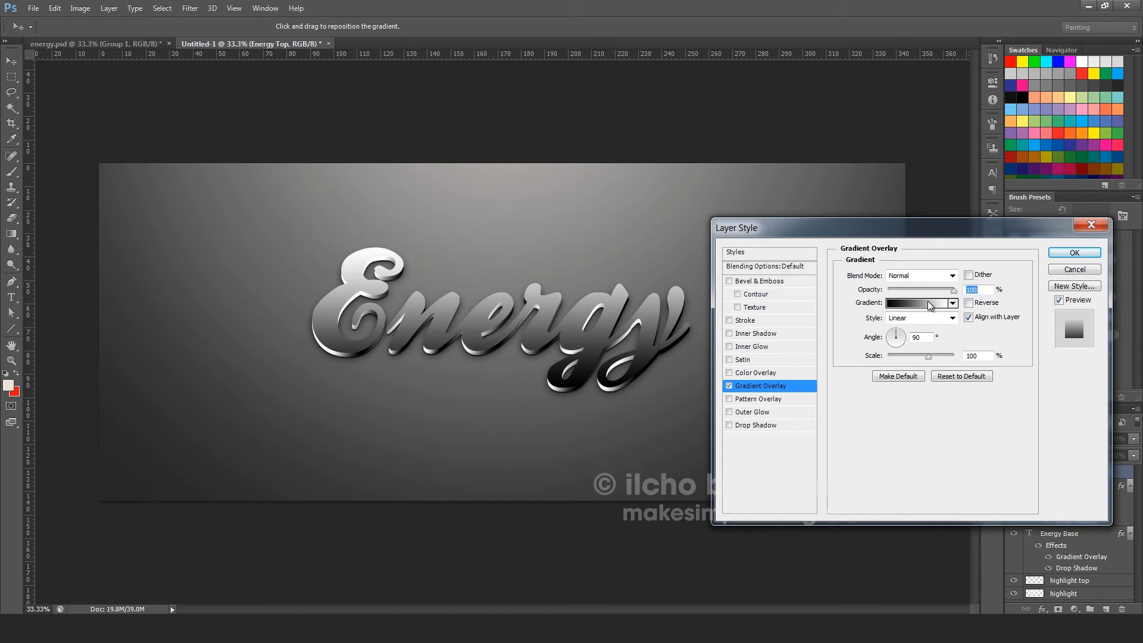
pyautogui.click(927, 308)
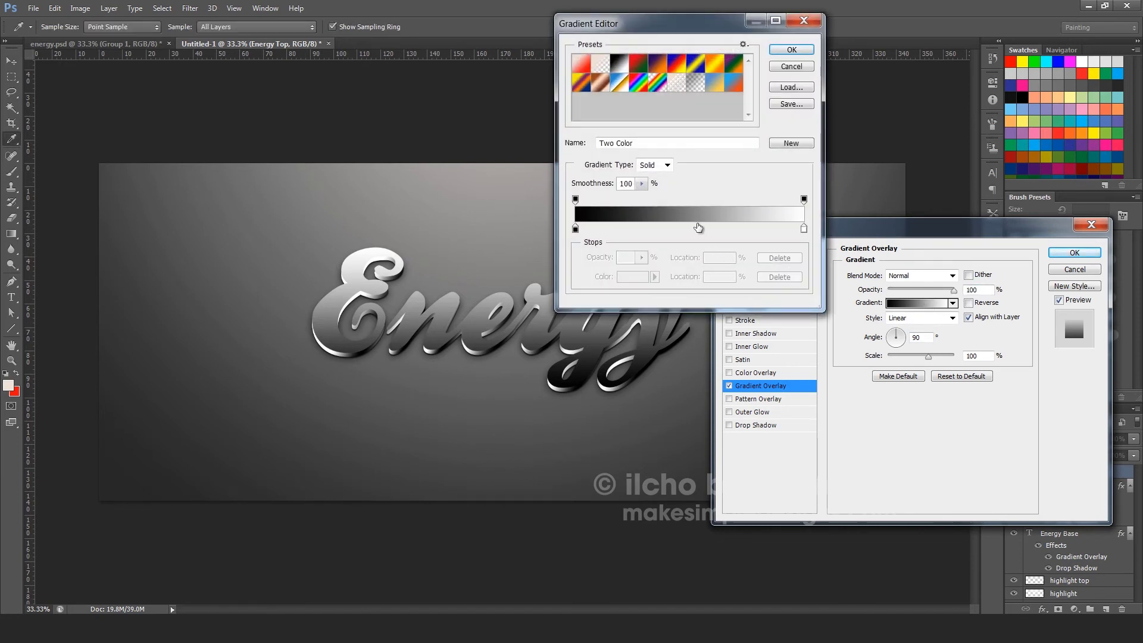
pyautogui.click(699, 227)
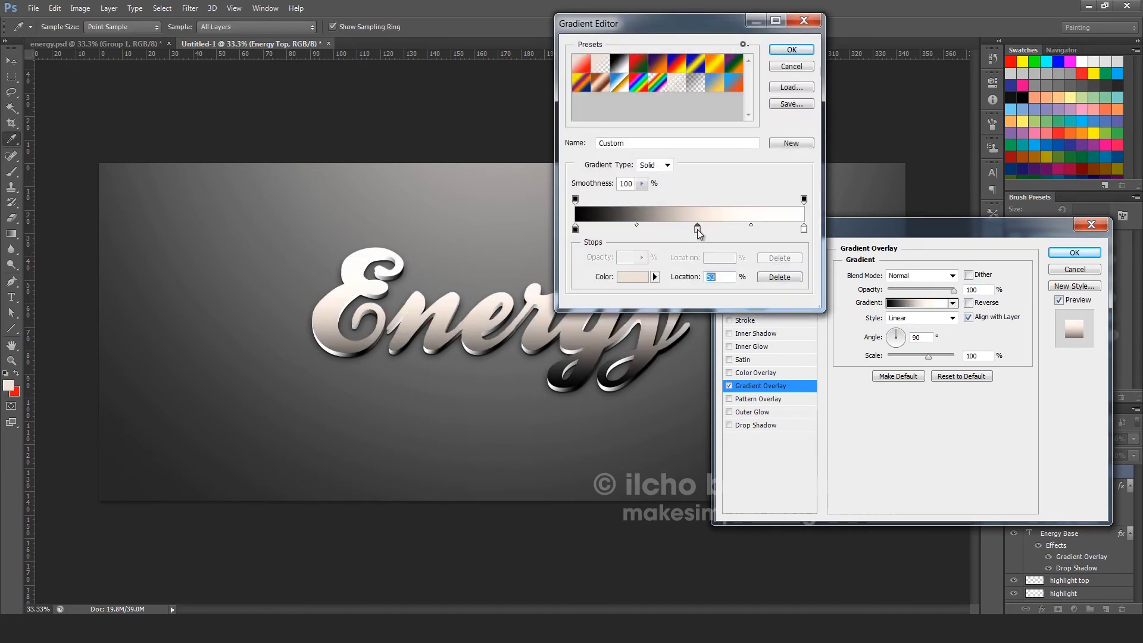
pyautogui.doubleClick(698, 229)
pyautogui.click(683, 224)
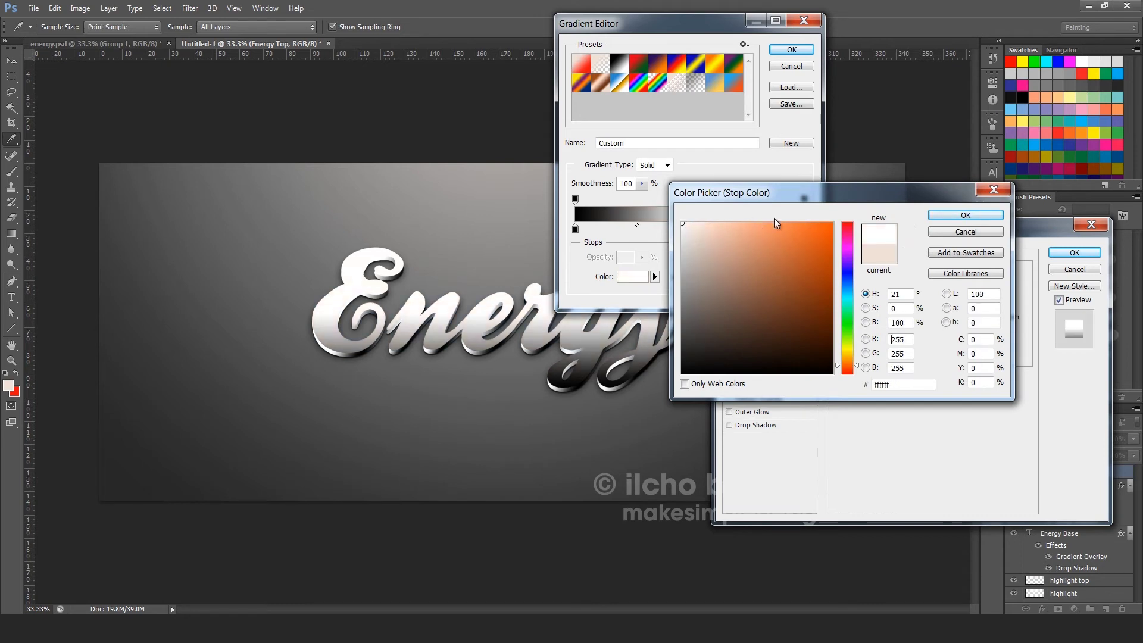
pyautogui.click(966, 215)
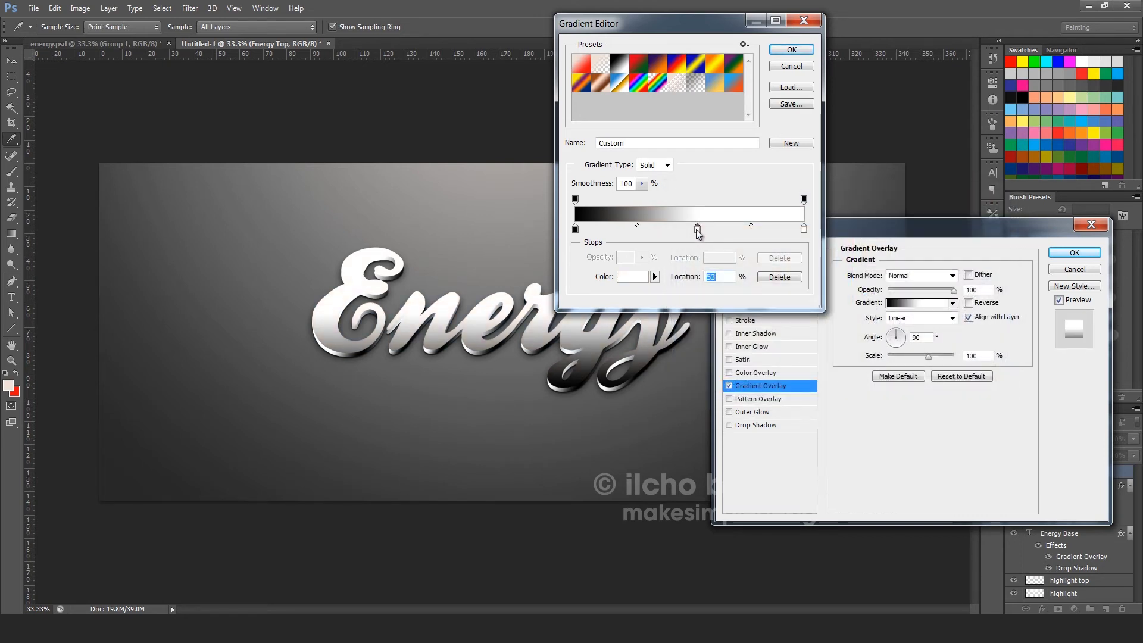
pyautogui.moveTo(697, 230); pyautogui.dragTo(695, 230)
# Step: Insert a dark grey (464646) stop at 50%, right before the middle white stop, for a hard edge between dark and white
pyautogui.click(575, 229)
pyautogui.click(685, 231)
pyautogui.doubleClick(685, 230)
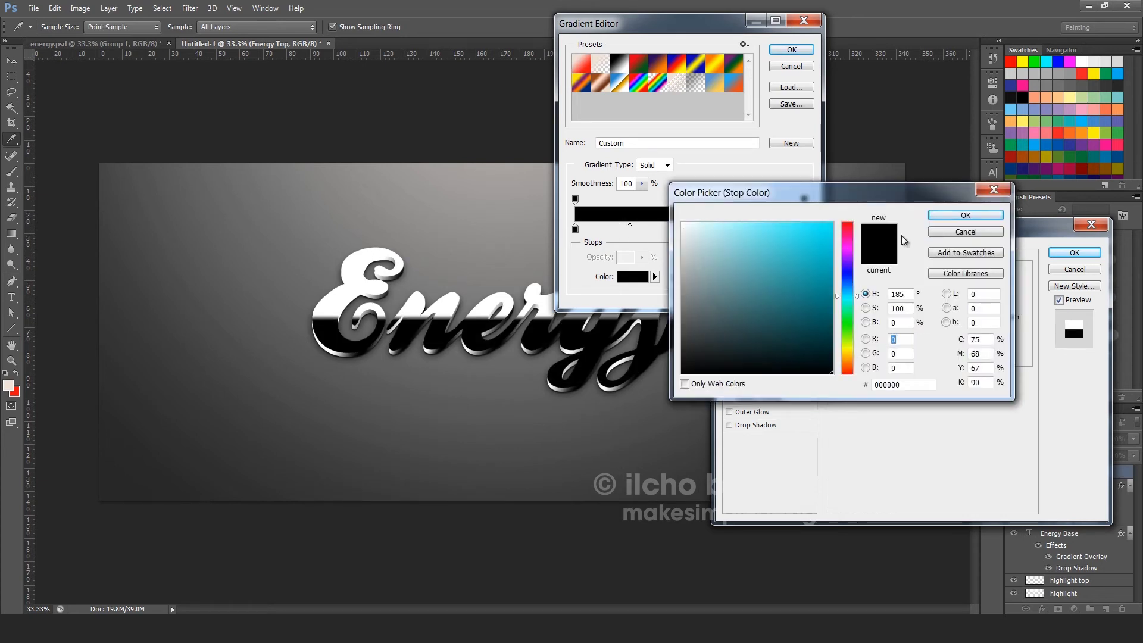
pyautogui.moveTo(702, 337)
pyautogui.mouseDown()
pyautogui.moveTo(674, 350)
pyautogui.moveTo(673, 340)
pyautogui.mouseUp()
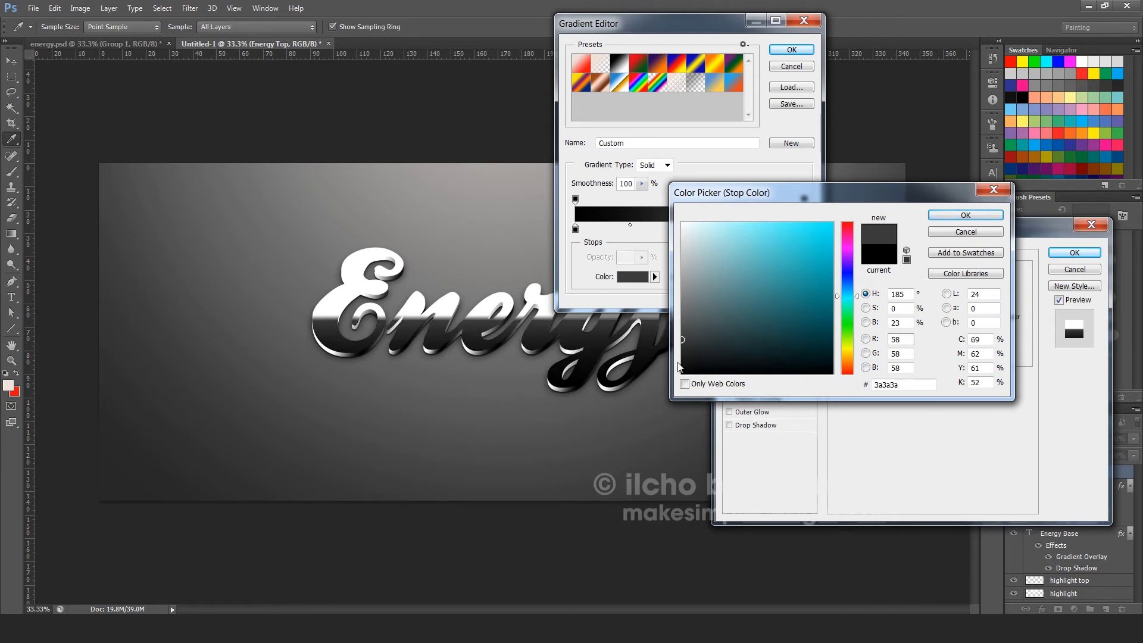
pyautogui.moveTo(683, 339); pyautogui.dragTo(677, 331)
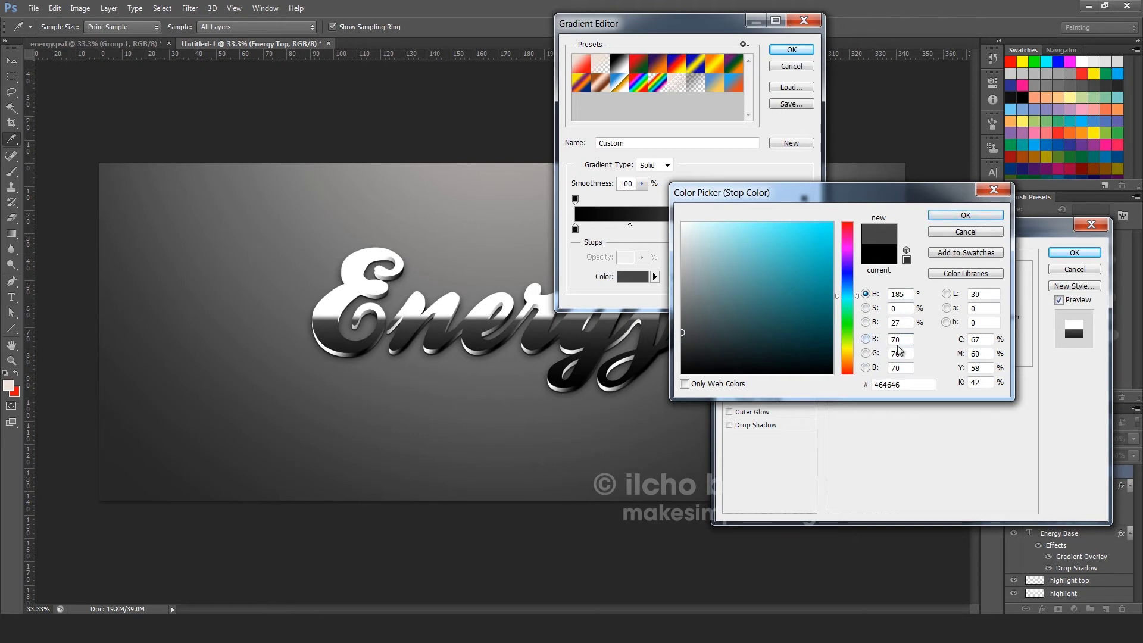
pyautogui.click(966, 215)
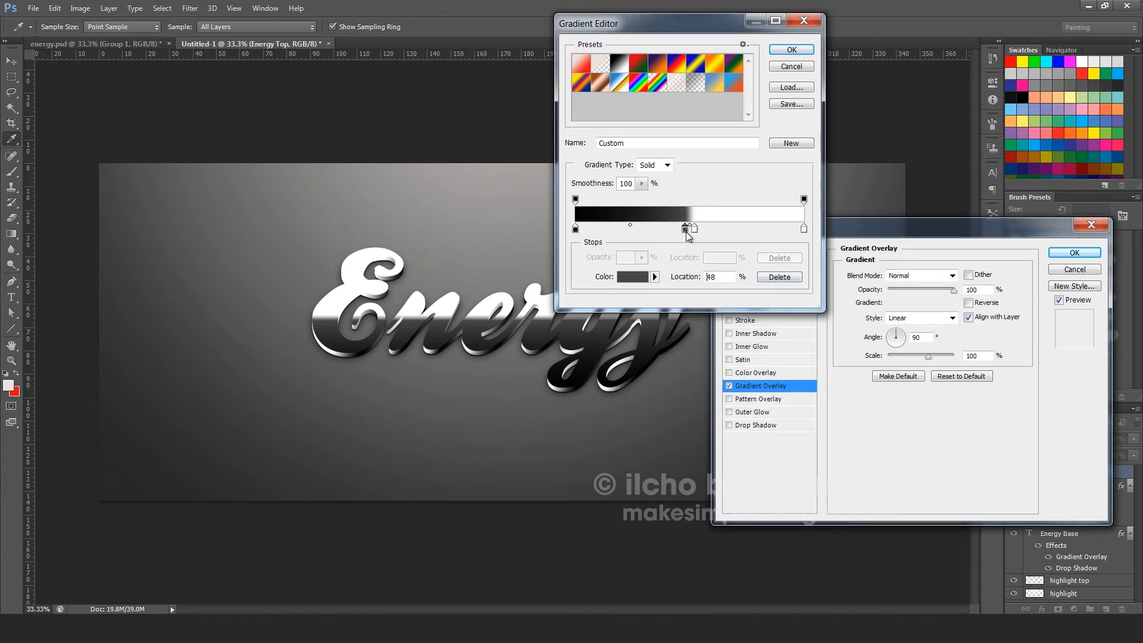
pyautogui.moveTo(685, 232); pyautogui.dragTo(693, 238)
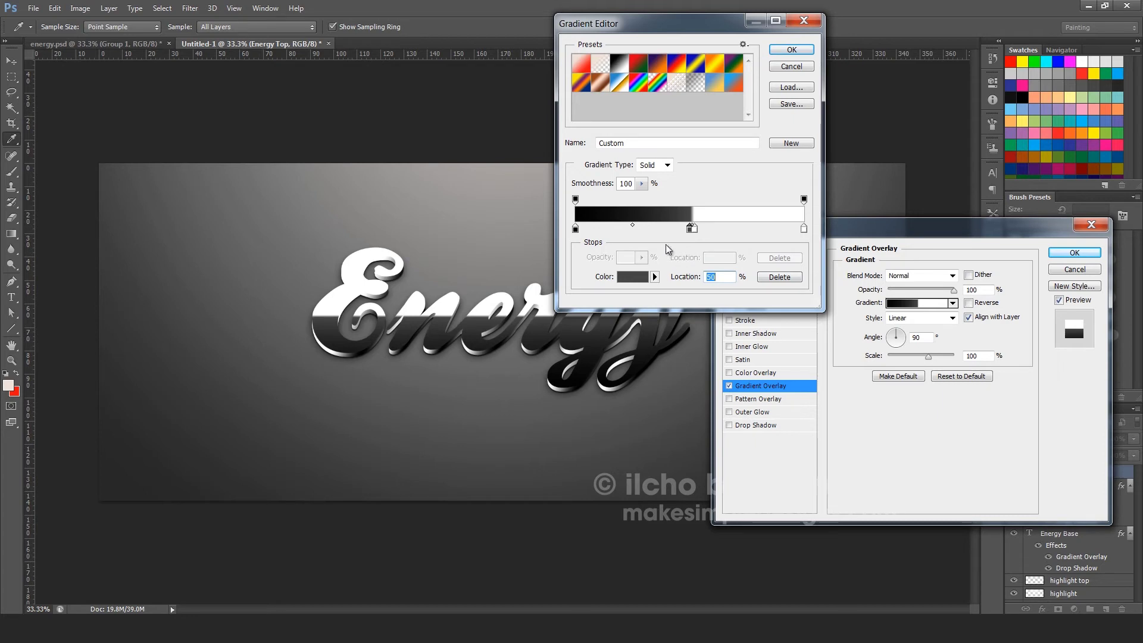
# Step: Insert a light grey (c5c5c5) stop at 38% in the dark half of the gradient
pyautogui.click(659, 231)
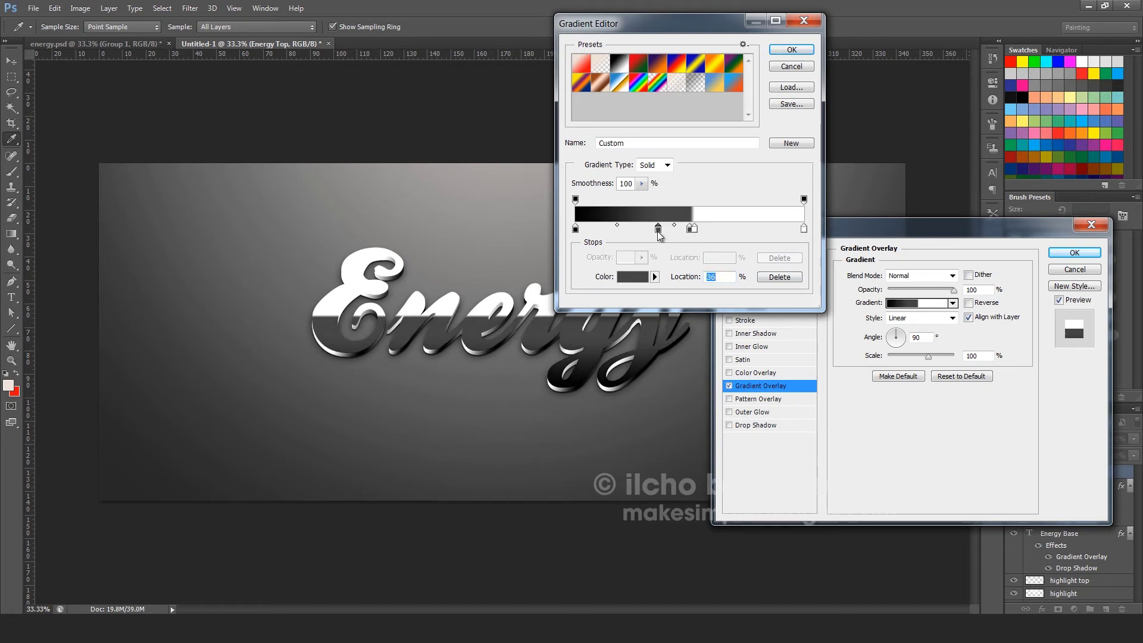
pyautogui.doubleClick(658, 230)
pyautogui.click(682, 256)
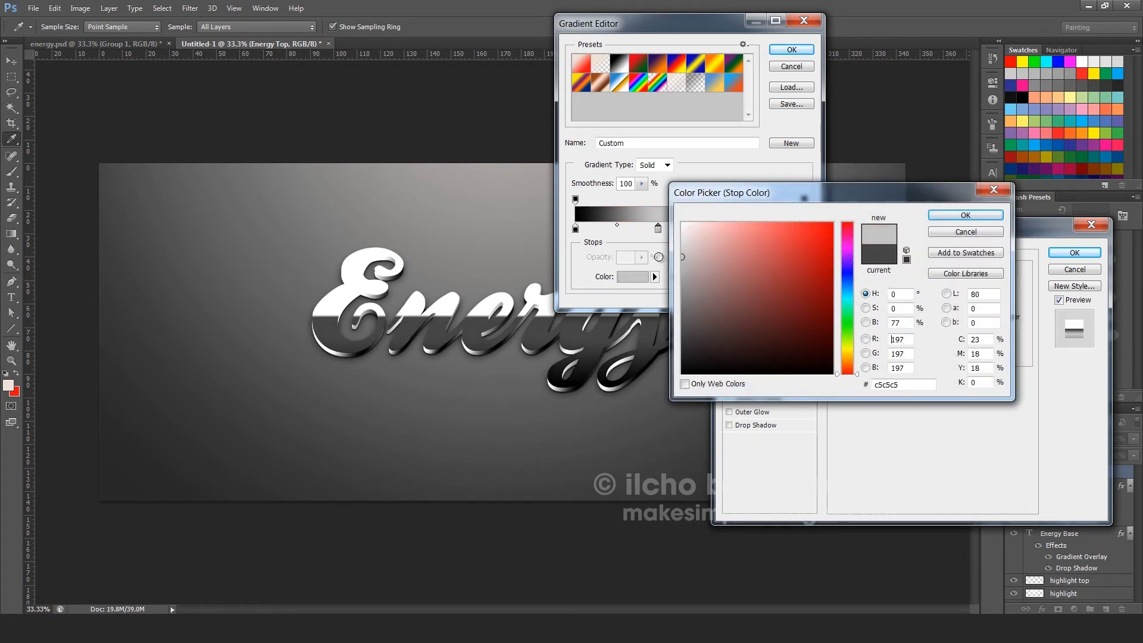
pyautogui.click(901, 344)
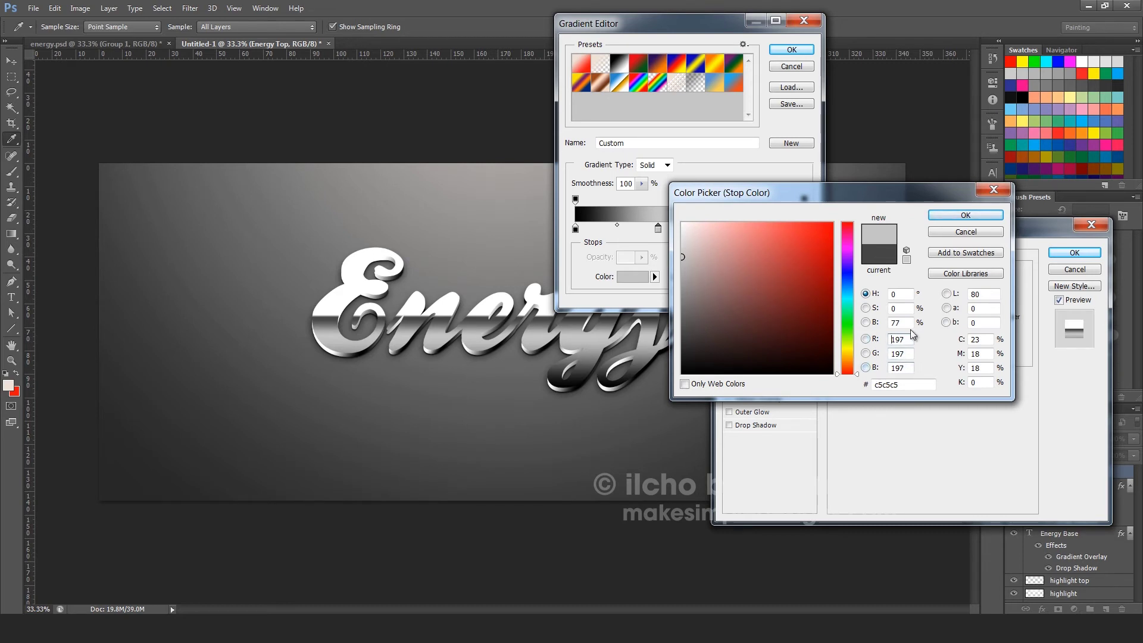
pyautogui.click(966, 215)
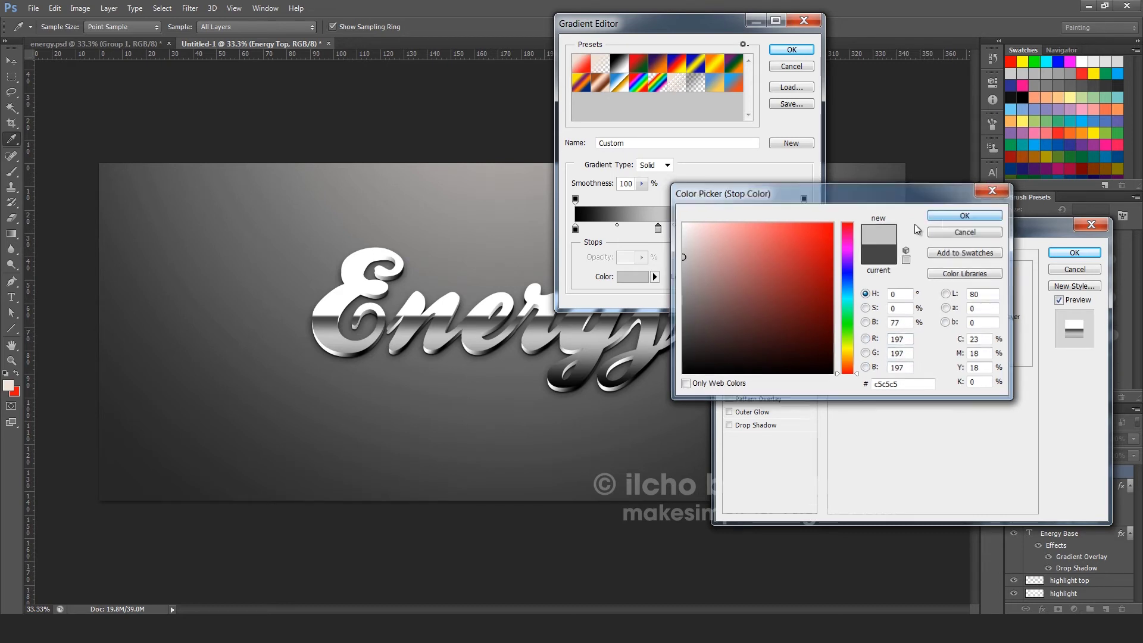
pyautogui.moveTo(661, 230); pyautogui.dragTo(663, 231)
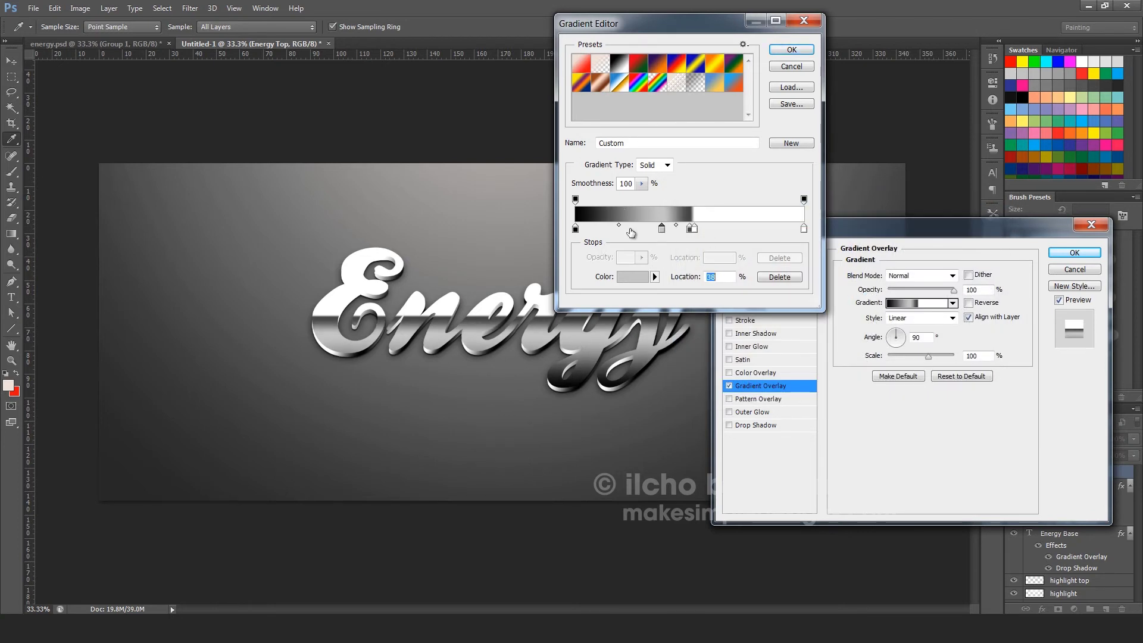
# Step: Recolor the gradient's starting black stop to dark grey (2e2e2e) and move the light grey stop to 30%
pyautogui.moveTo(580, 231)
pyautogui.mouseDown()
pyautogui.moveTo(590, 234)
pyautogui.moveTo(576, 233)
pyautogui.mouseUp()
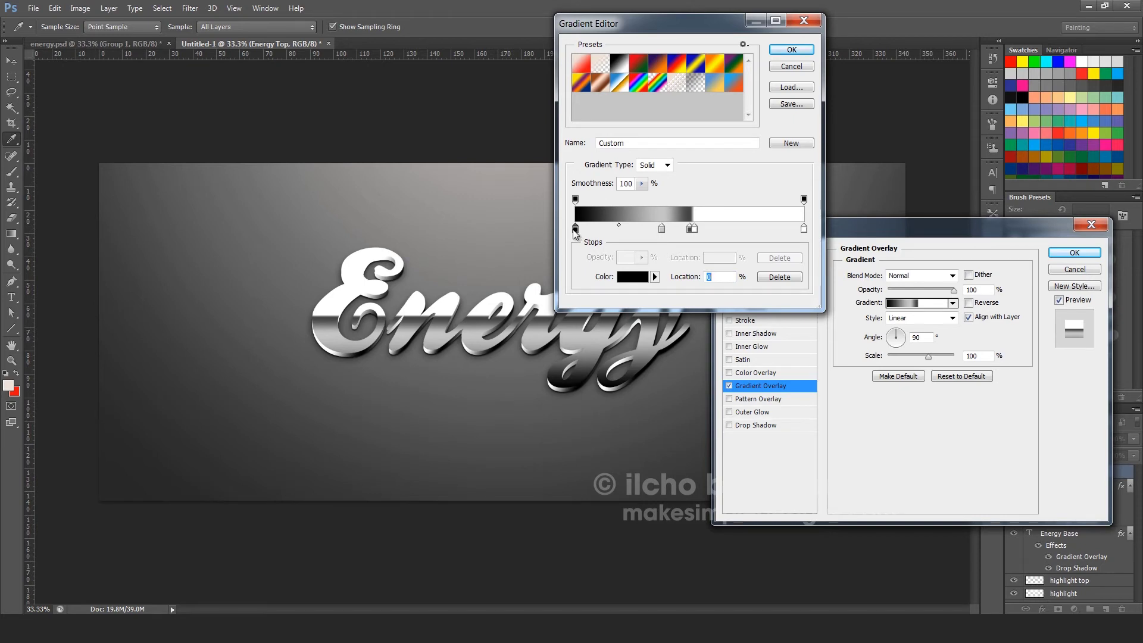
pyautogui.doubleClick(575, 230)
pyautogui.click(683, 313)
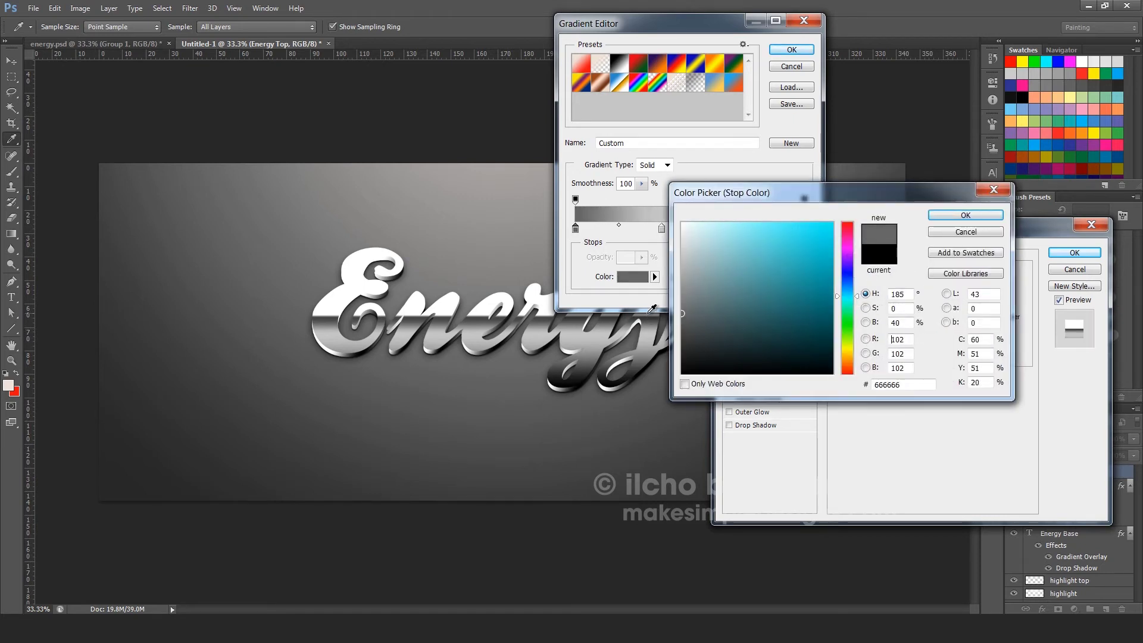
pyautogui.moveTo(682, 322); pyautogui.dragTo(682, 347)
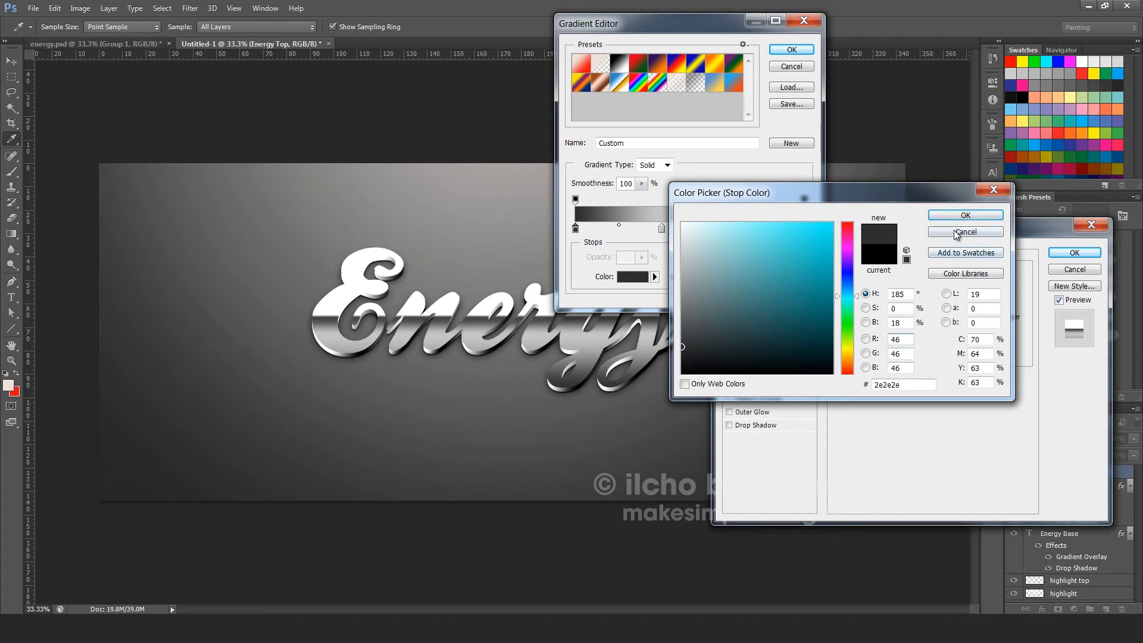
pyautogui.click(966, 216)
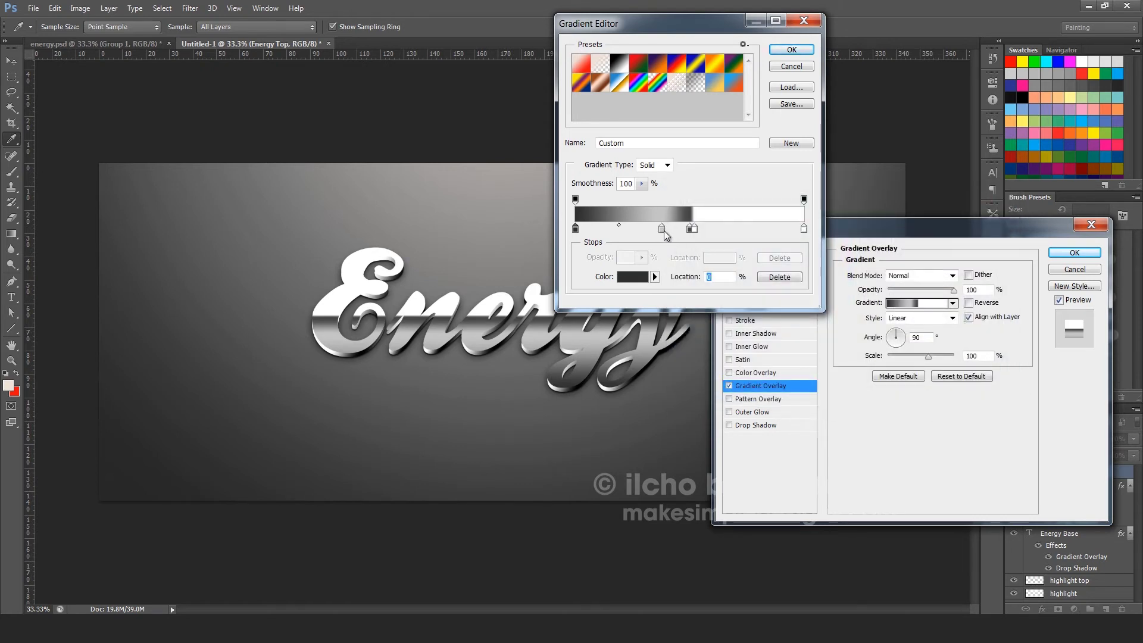
pyautogui.moveTo(662, 230); pyautogui.dragTo(646, 231)
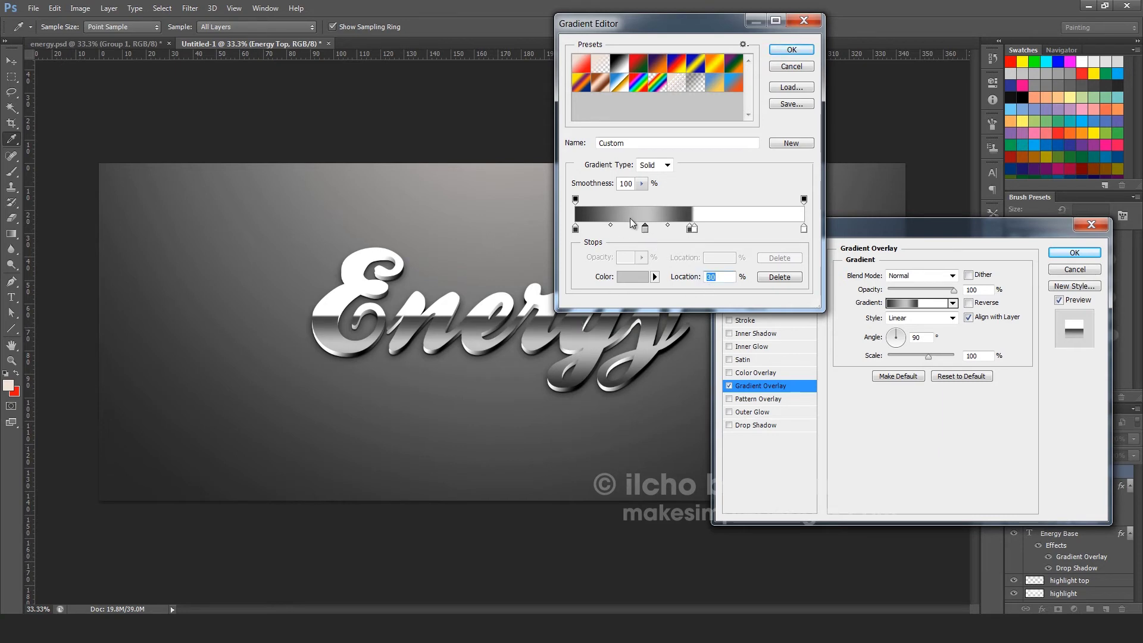
pyautogui.moveTo(672, 32); pyautogui.dragTo(841, 62)
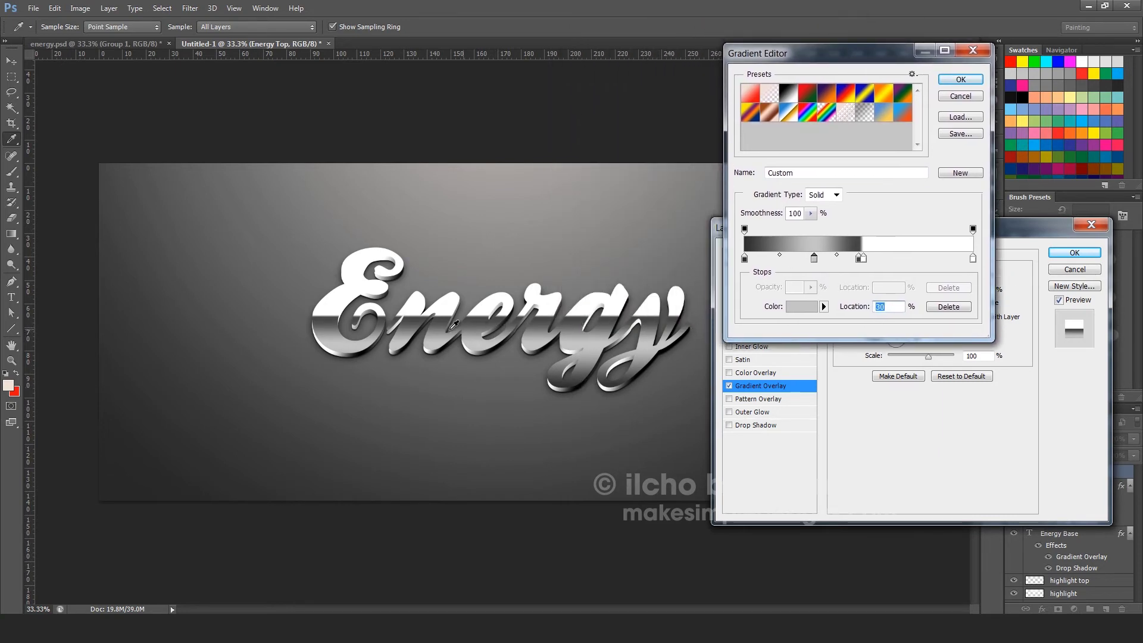
# Step: Darken the grey stop at 50% to a deeper grey and recolor the middle white stop to light grey (e8e8e8)
pyautogui.doubleClick(862, 257)
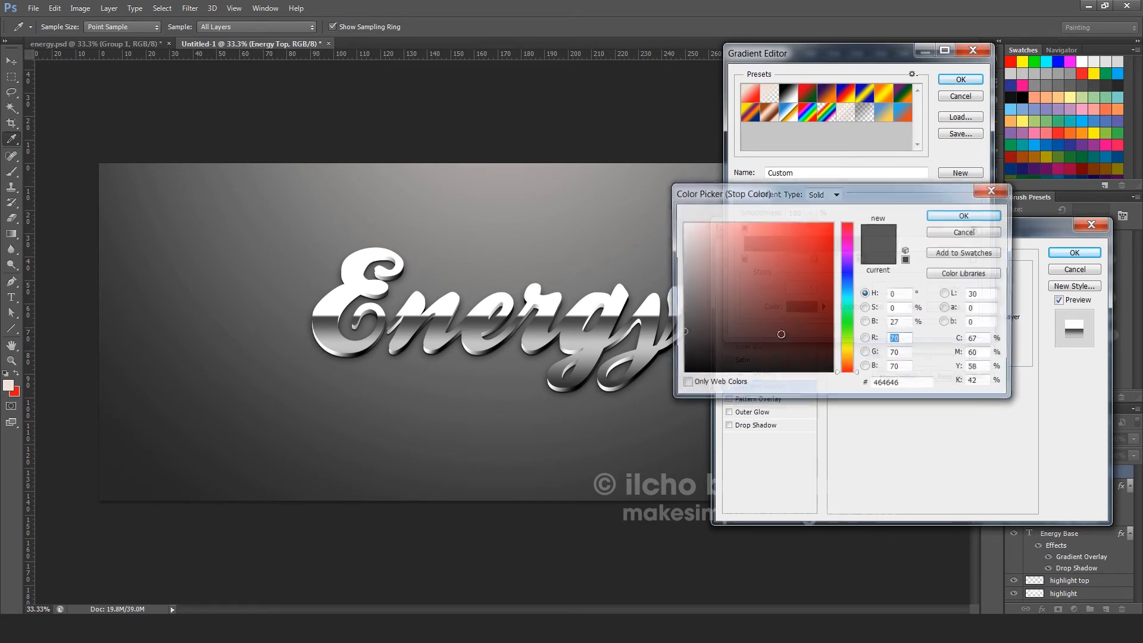
pyautogui.click(683, 350)
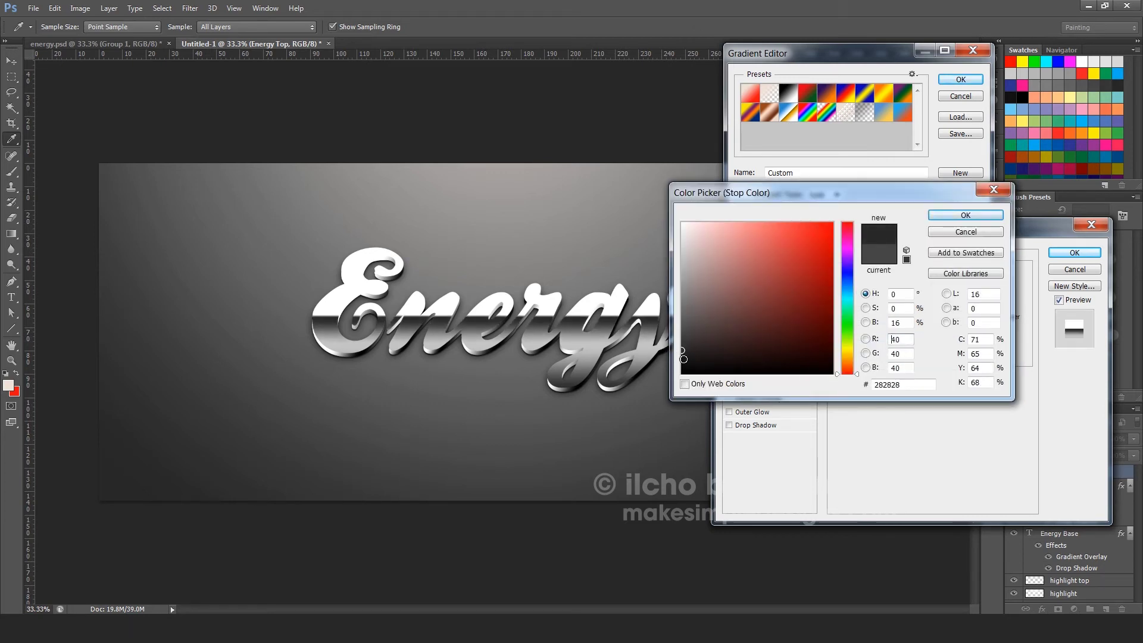
pyautogui.moveTo(683, 352)
pyautogui.mouseDown()
pyautogui.moveTo(682, 362)
pyautogui.moveTo(682, 349)
pyautogui.mouseUp()
pyautogui.click(966, 215)
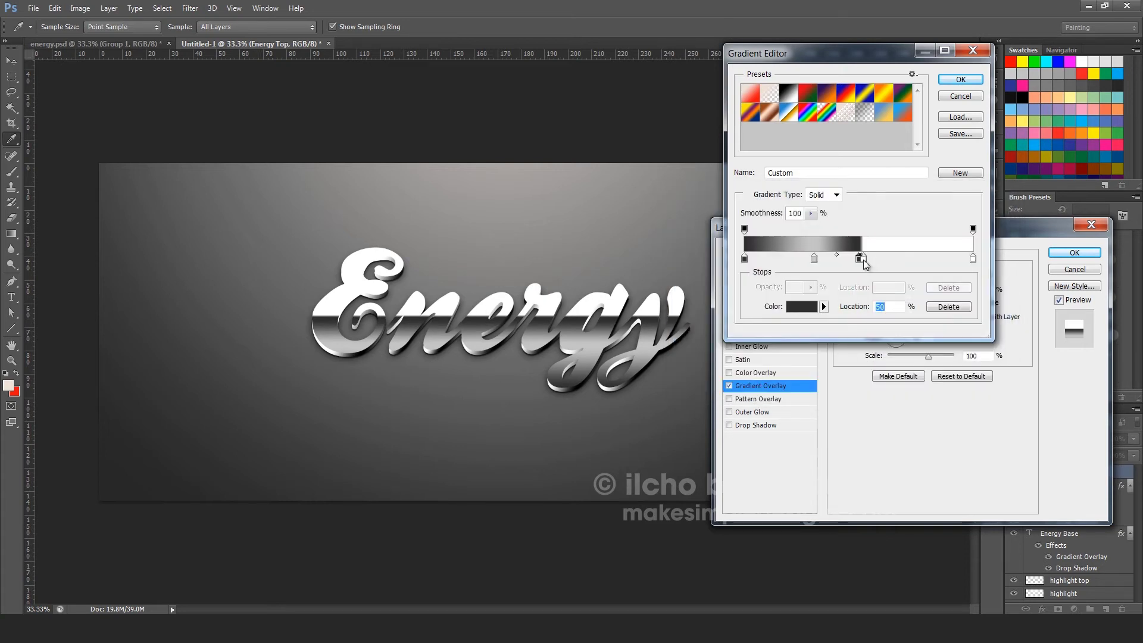
pyautogui.doubleClick(862, 259)
pyautogui.click(680, 235)
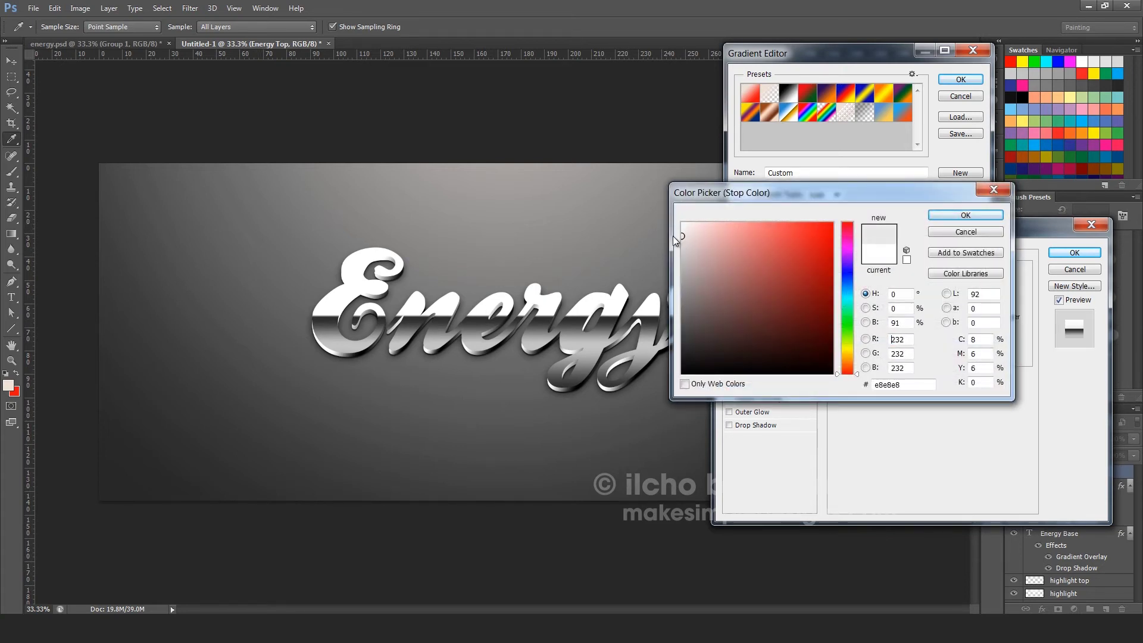
pyautogui.click(949, 216)
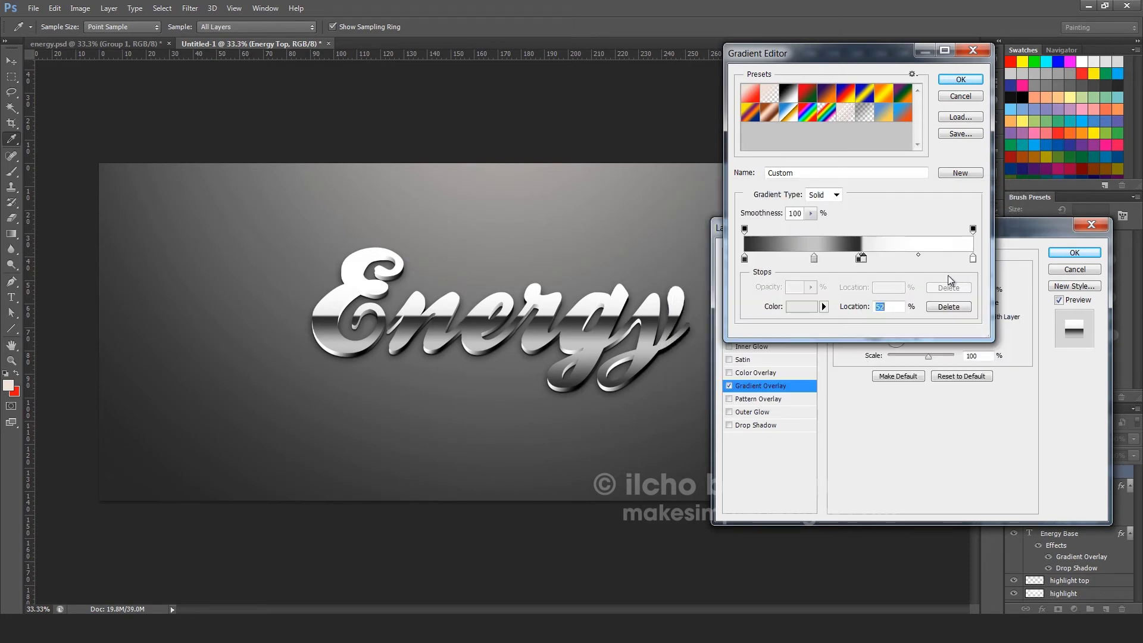
# Step: Insert a mid-grey (707070) stop at 85%, remove the white end stop, and accept the gradient
pyautogui.click(939, 259)
pyautogui.doubleClick(938, 261)
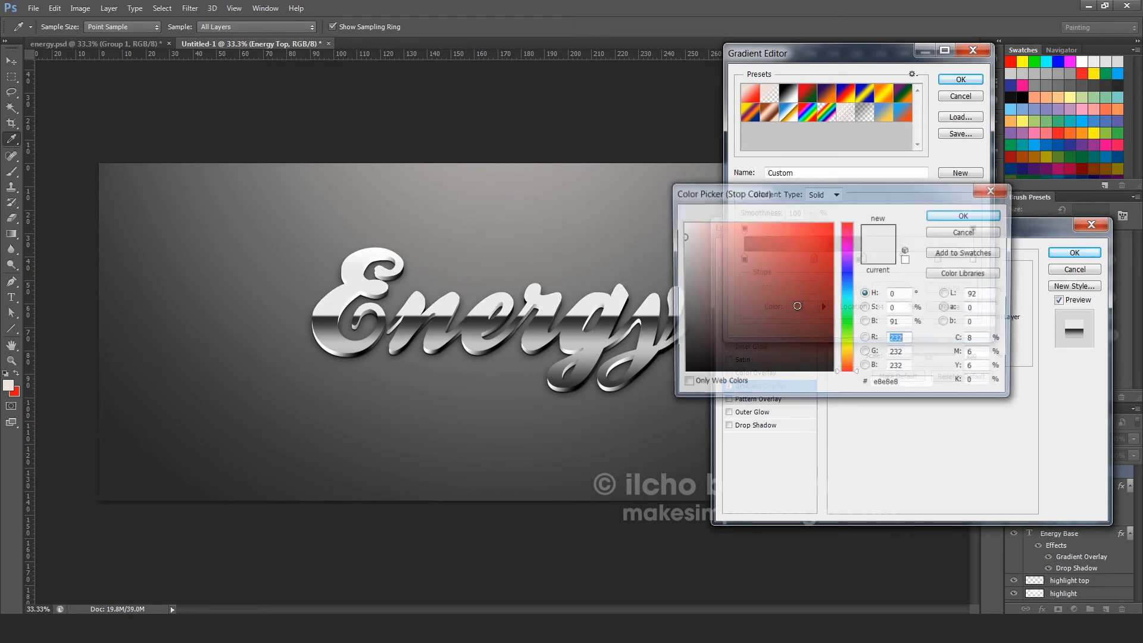
pyautogui.moveTo(681, 330); pyautogui.dragTo(677, 308)
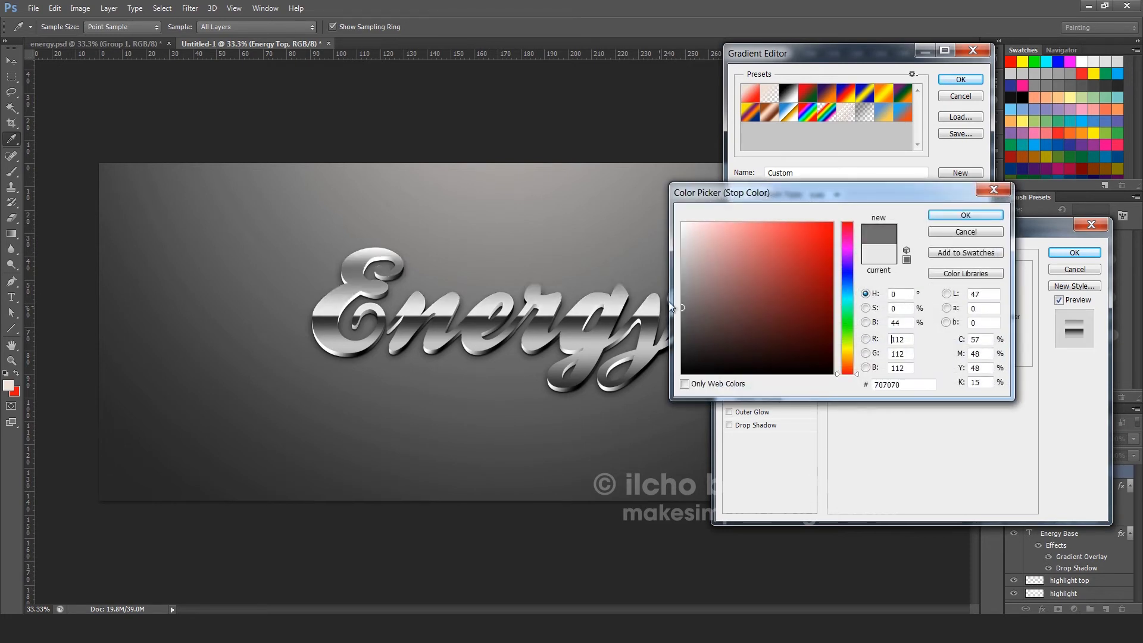
pyautogui.click(941, 219)
pyautogui.moveTo(973, 260); pyautogui.dragTo(941, 284)
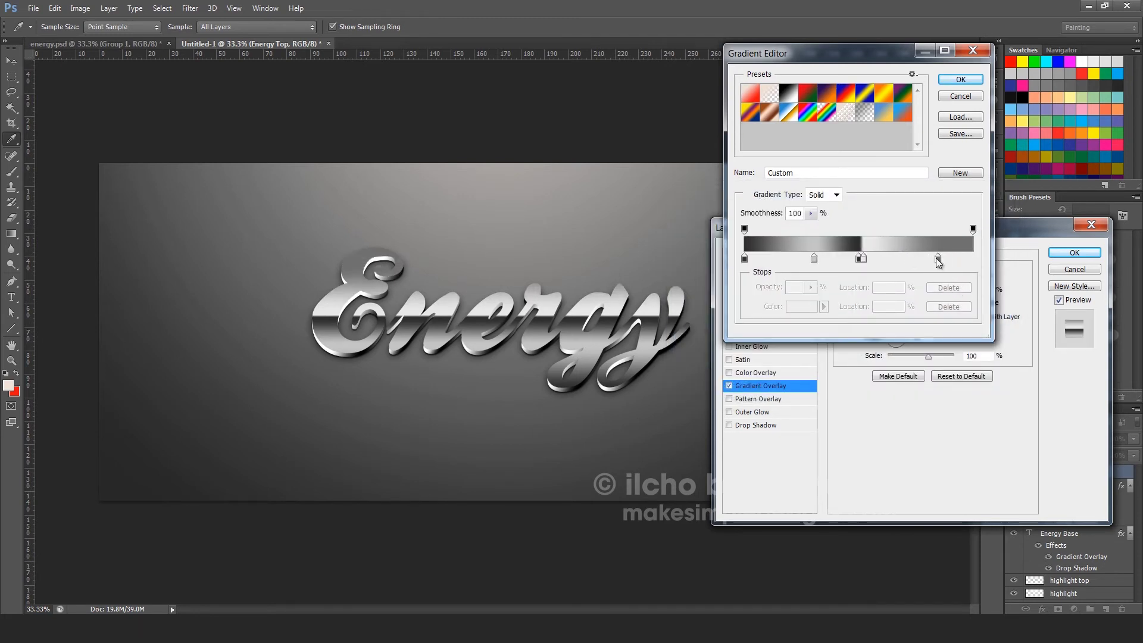
pyautogui.click(940, 261)
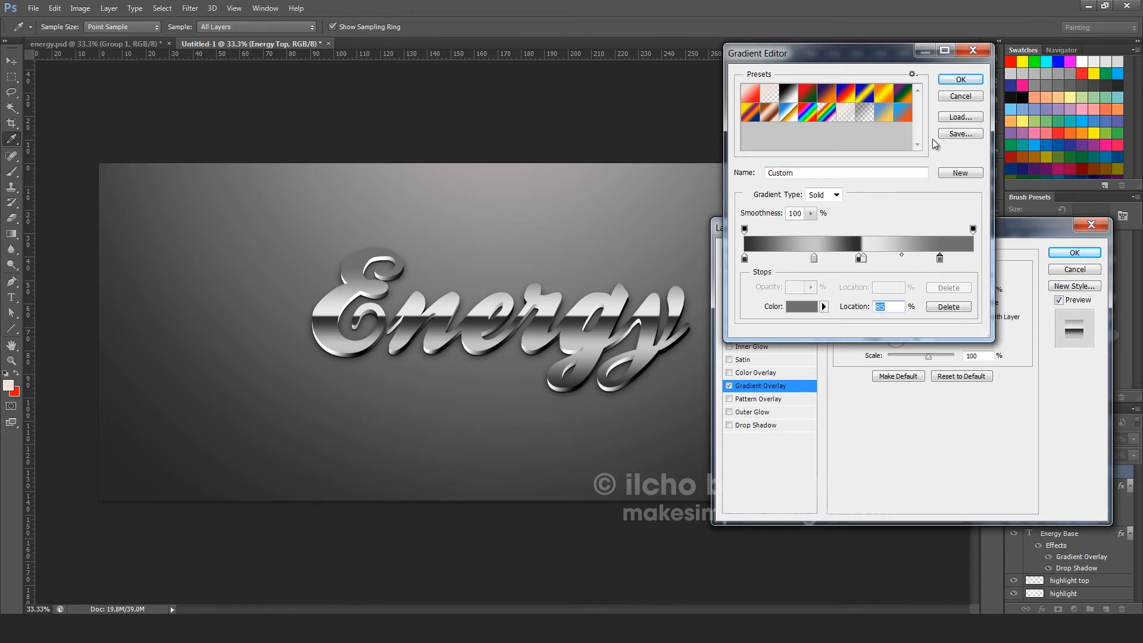
pyautogui.click(965, 83)
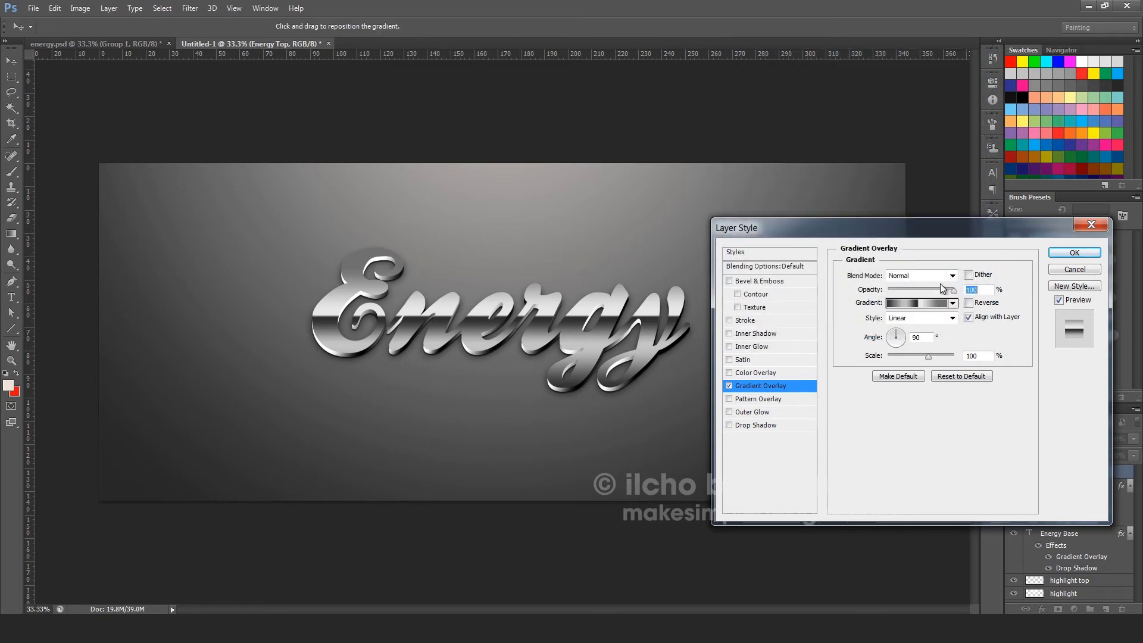
# Step: Try the Multiply blend mode and a reduced opacity on the Gradient Overlay, and return it to Normal at 100%
pyautogui.click(952, 275)
pyautogui.click(911, 53)
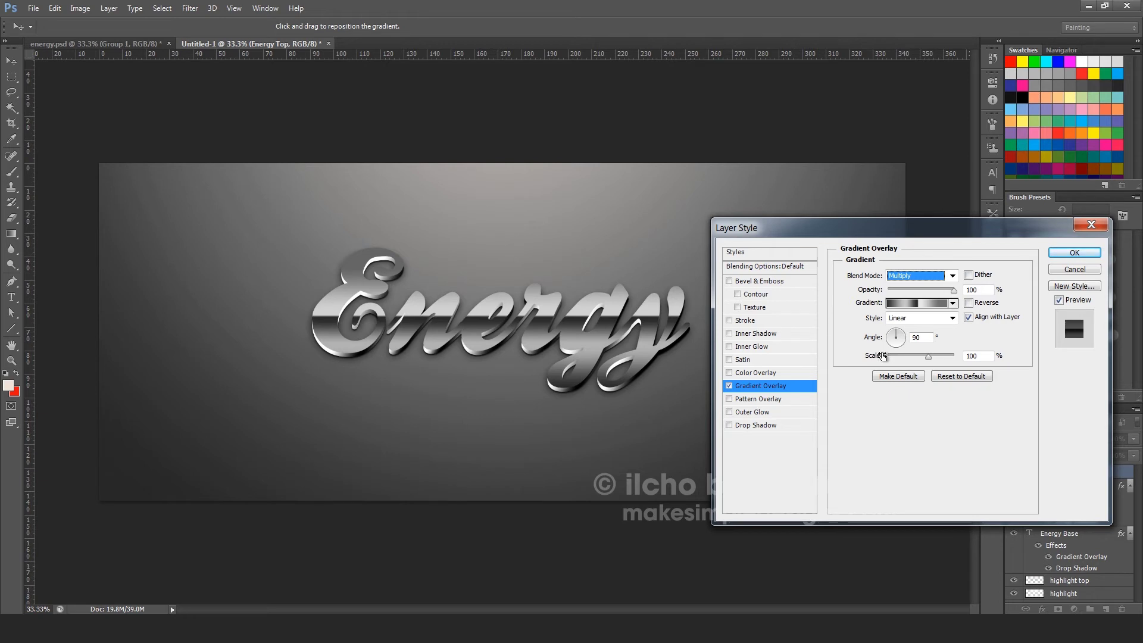
pyautogui.moveTo(949, 294); pyautogui.dragTo(959, 296)
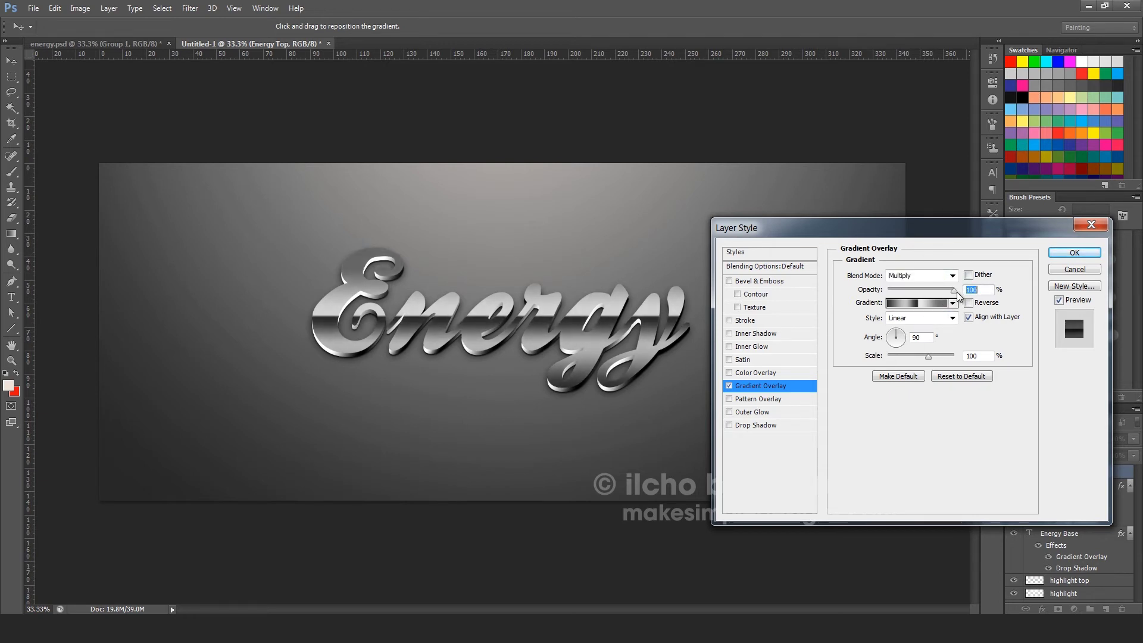
pyautogui.click(917, 277)
pyautogui.click(916, 13)
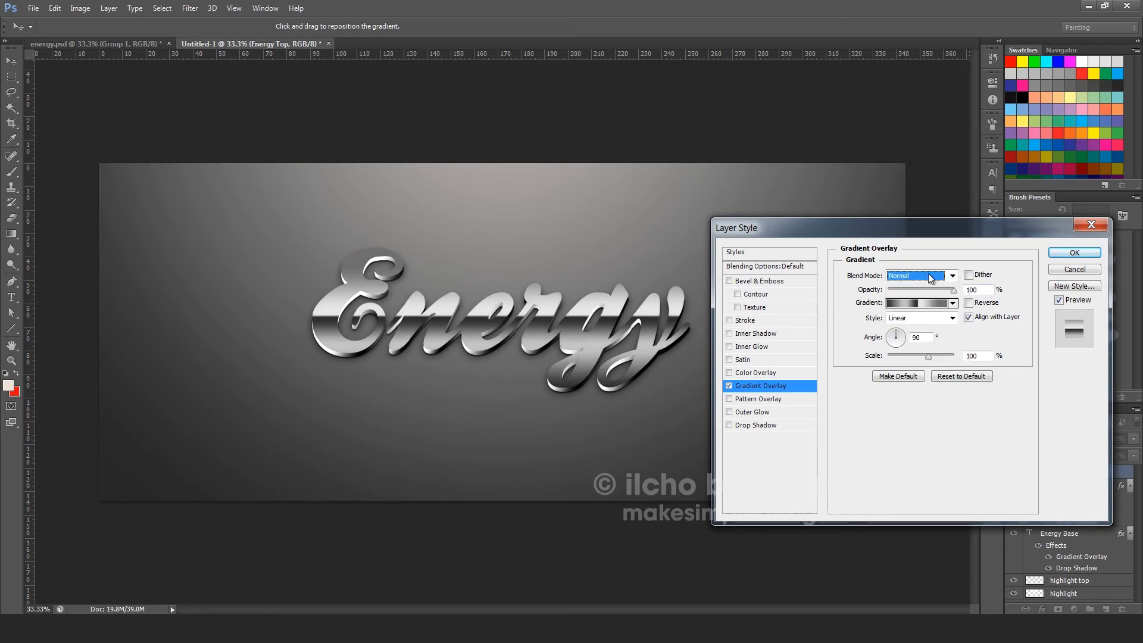
pyautogui.moveTo(953, 291); pyautogui.dragTo(941, 291)
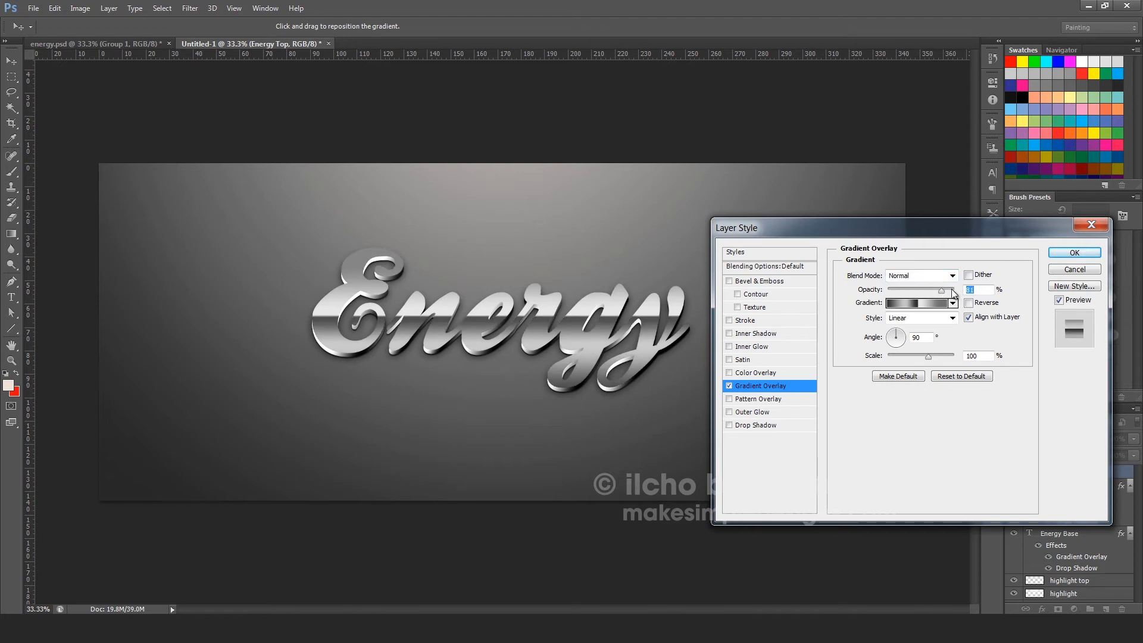
pyautogui.click(952, 290)
pyautogui.click(920, 276)
pyautogui.click(920, 56)
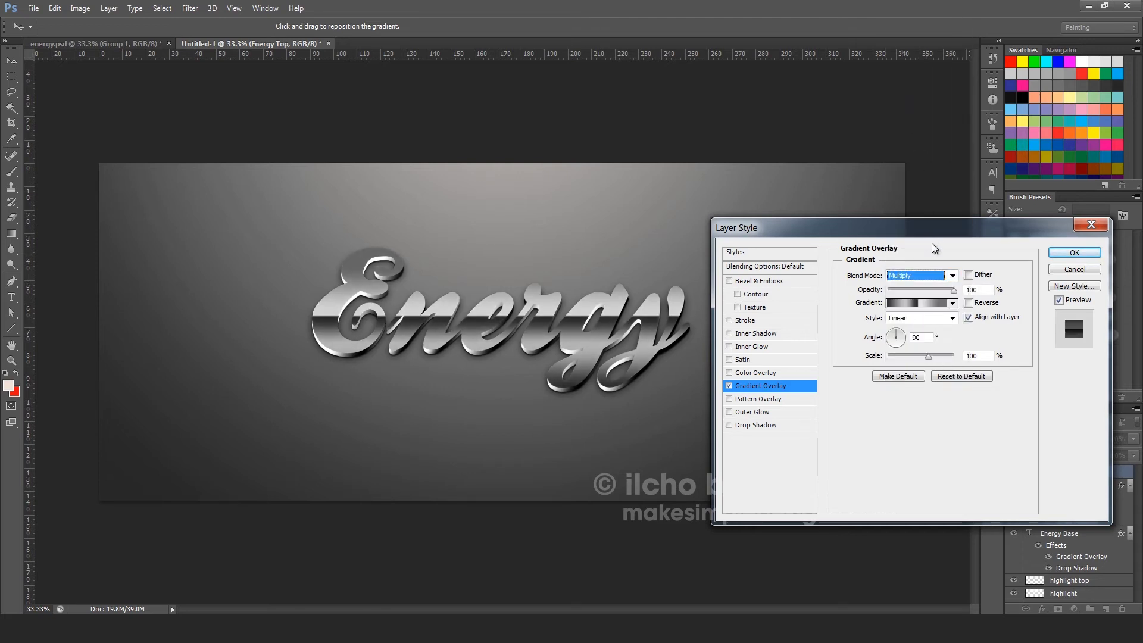
pyautogui.moveTo(953, 292); pyautogui.dragTo(955, 291)
pyautogui.click(920, 275)
pyautogui.click(911, 6)
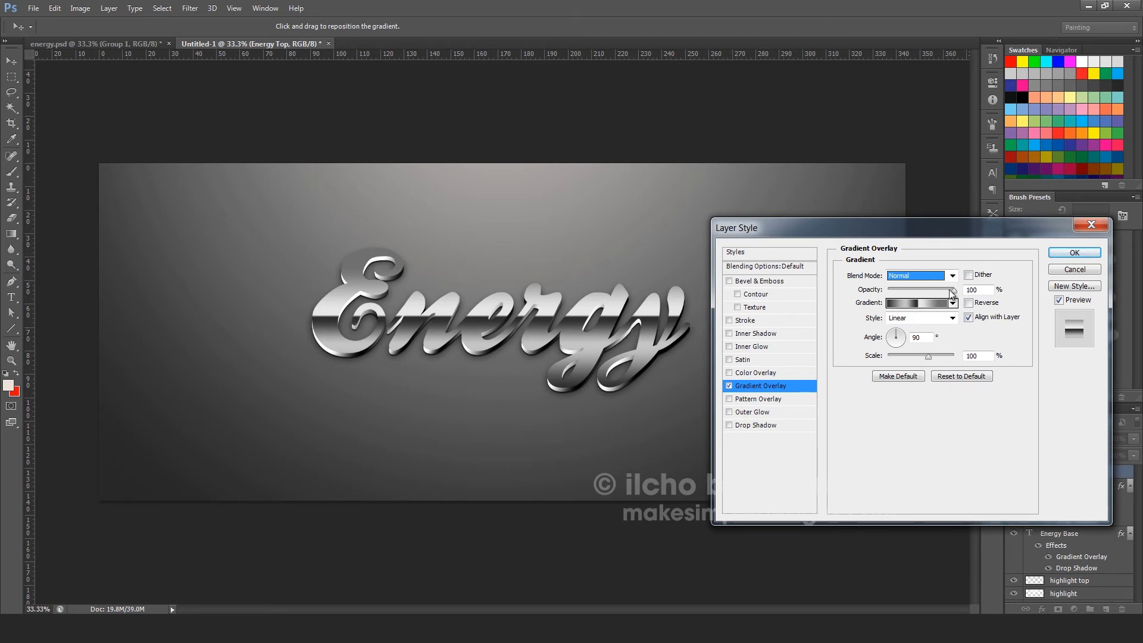
# Step: Set the Gradient Overlay opacity to 90% and add an Inner Shadow with 0 px distance and a larger size
pyautogui.moveTo(953, 292); pyautogui.dragTo(949, 293)
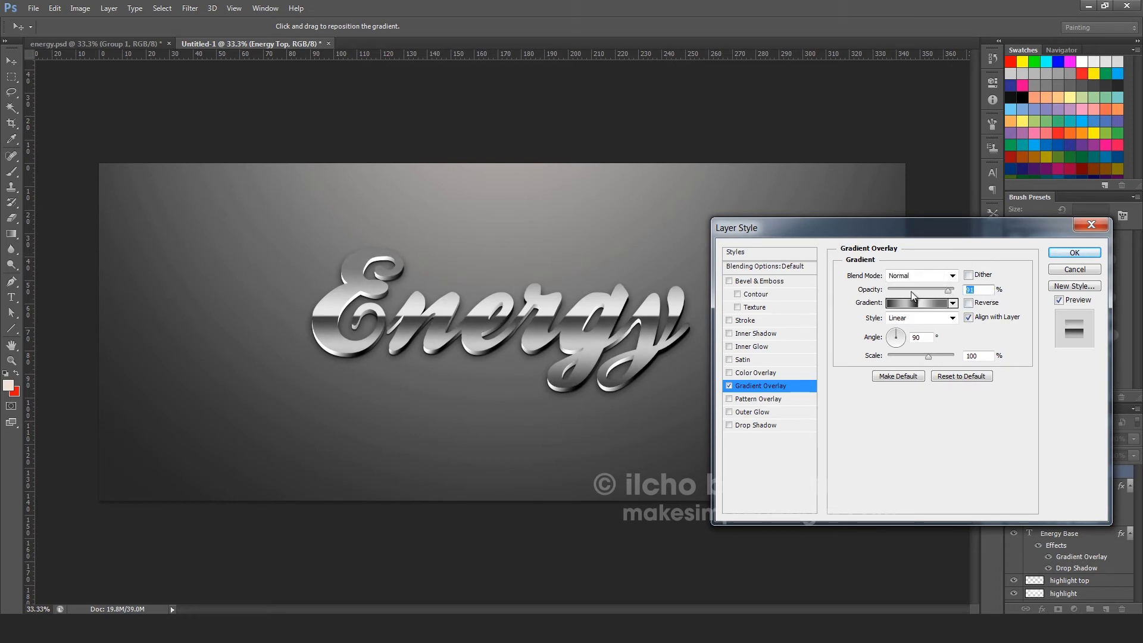
pyautogui.write('90')
pyautogui.click(730, 334)
pyautogui.click(742, 334)
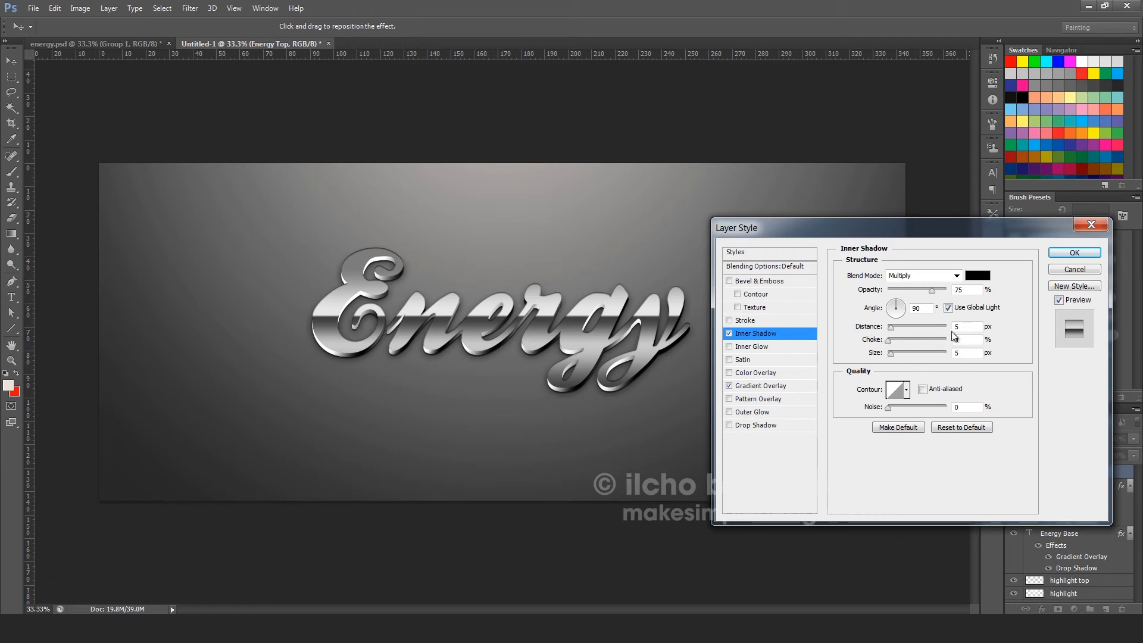
pyautogui.moveTo(891, 326); pyautogui.dragTo(898, 355)
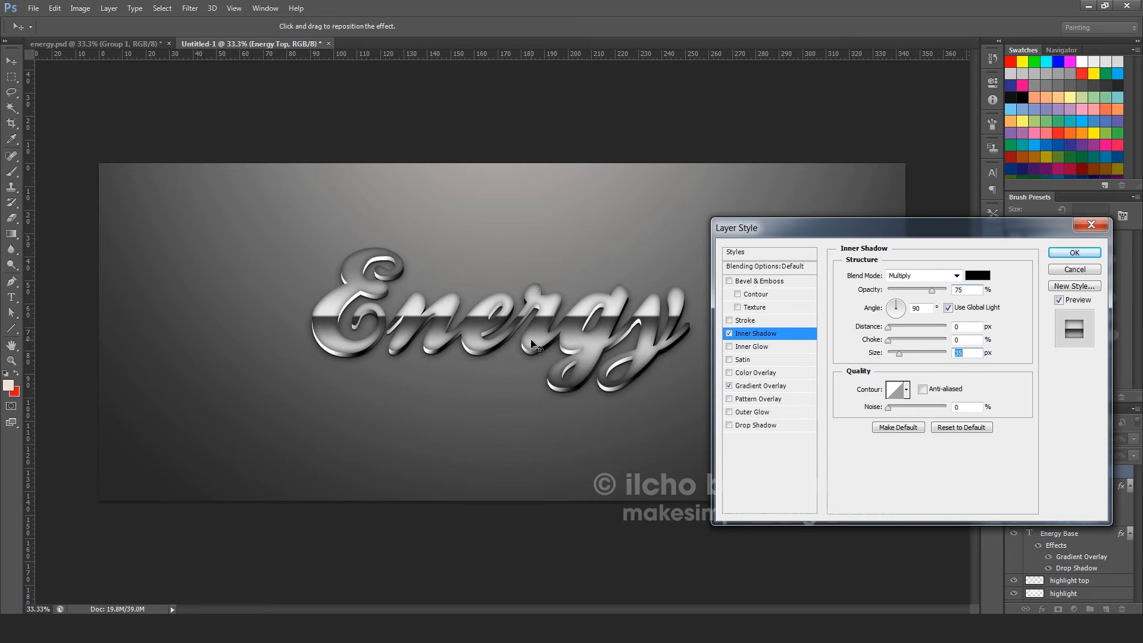
# Step: Add a Stroke to the Energy Top layer with a gradient fill angled at 68°
pyautogui.click(729, 321)
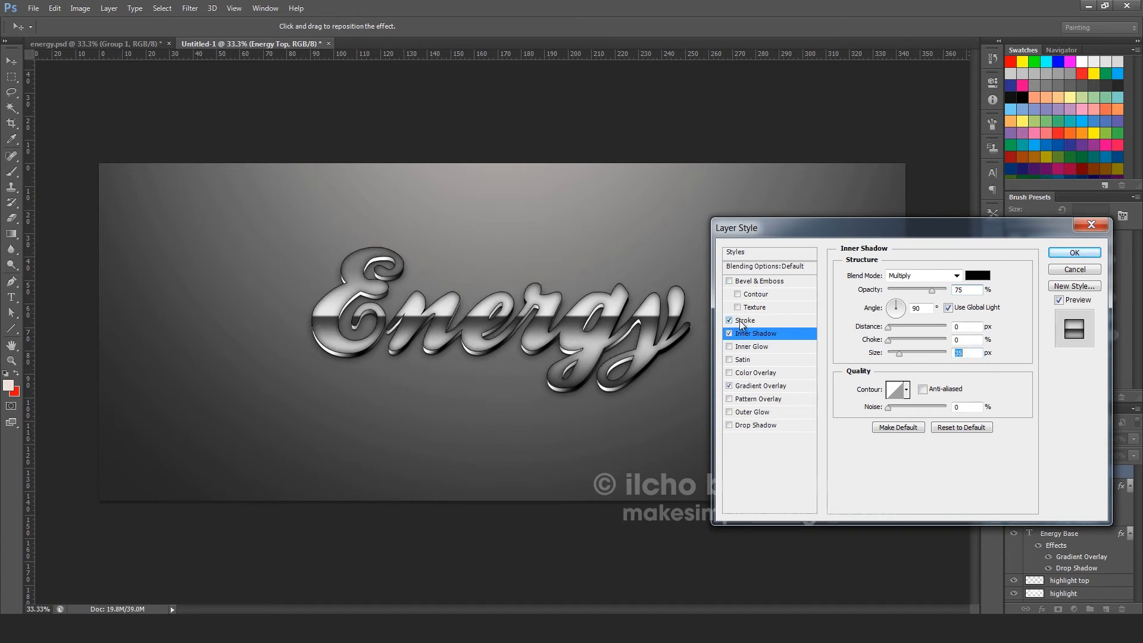
pyautogui.click(745, 321)
pyautogui.click(906, 339)
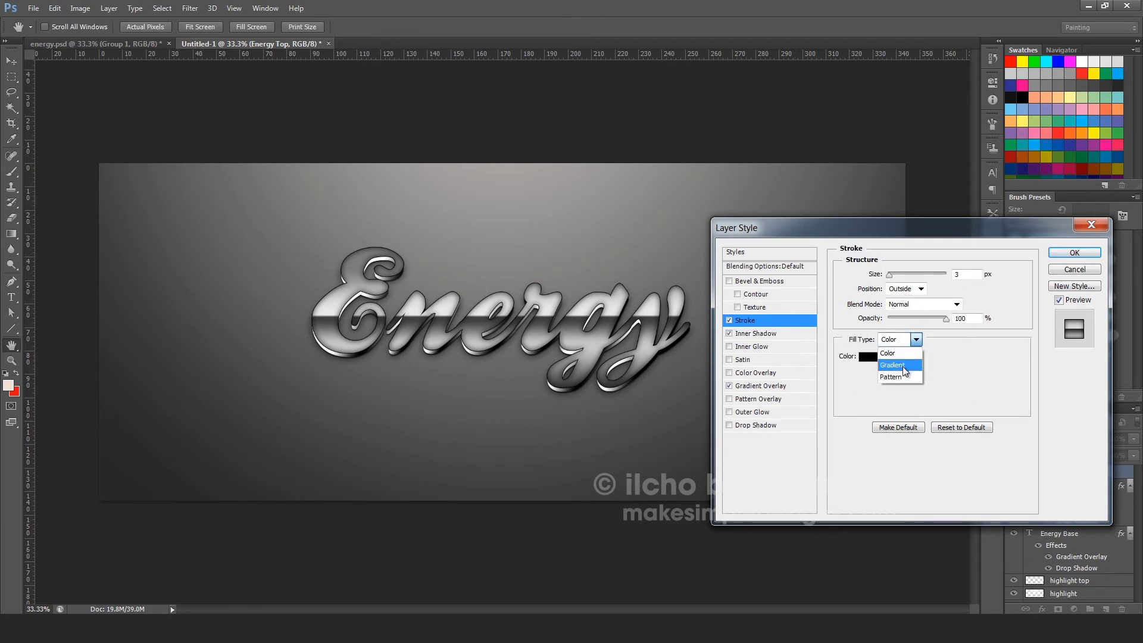
pyautogui.click(903, 366)
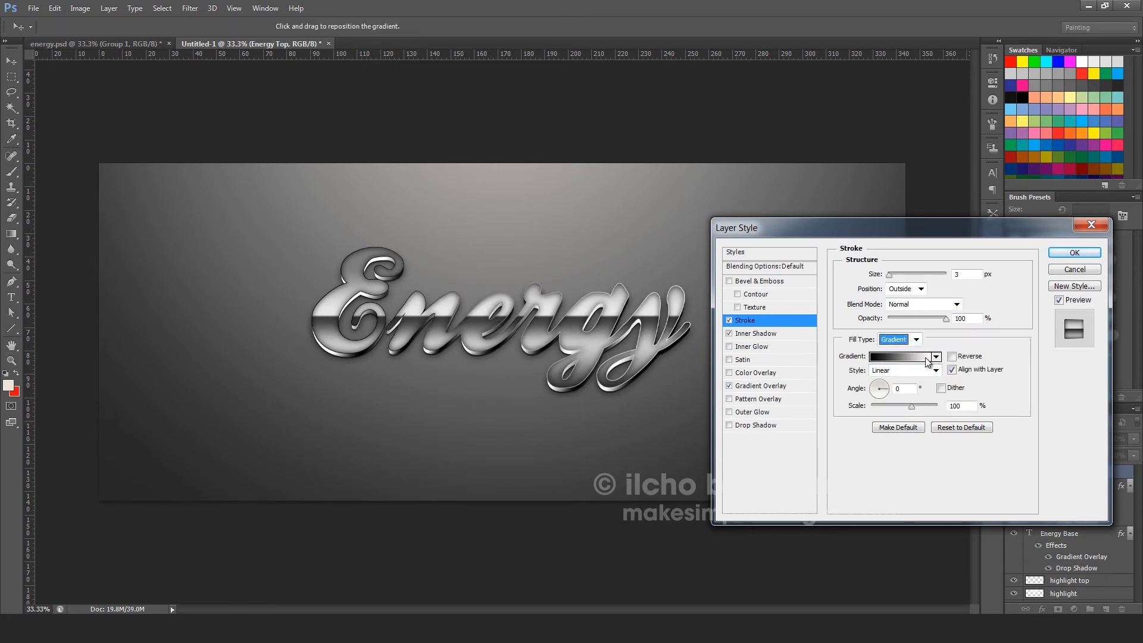
pyautogui.click(888, 390)
pyautogui.moveTo(886, 387); pyautogui.dragTo(882, 386)
pyautogui.moveTo(883, 383); pyautogui.dragTo(883, 384)
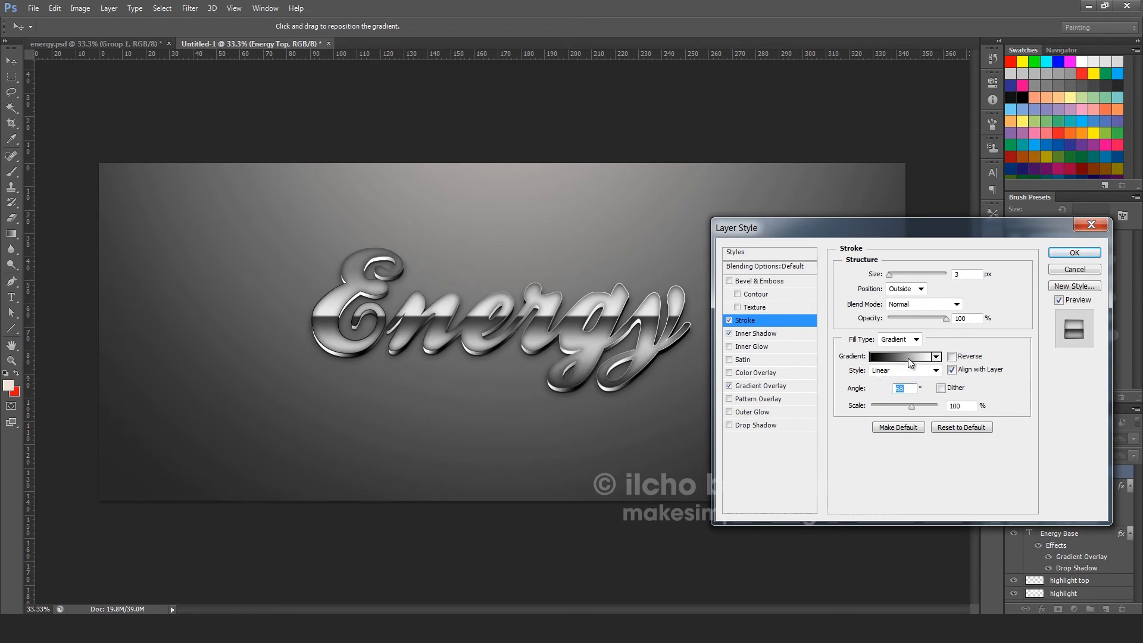
# Step: Insert four evenly spread black stops into the stroke's black-to-white gradient, from 16% to 83%
pyautogui.click(910, 358)
pyautogui.click(745, 259)
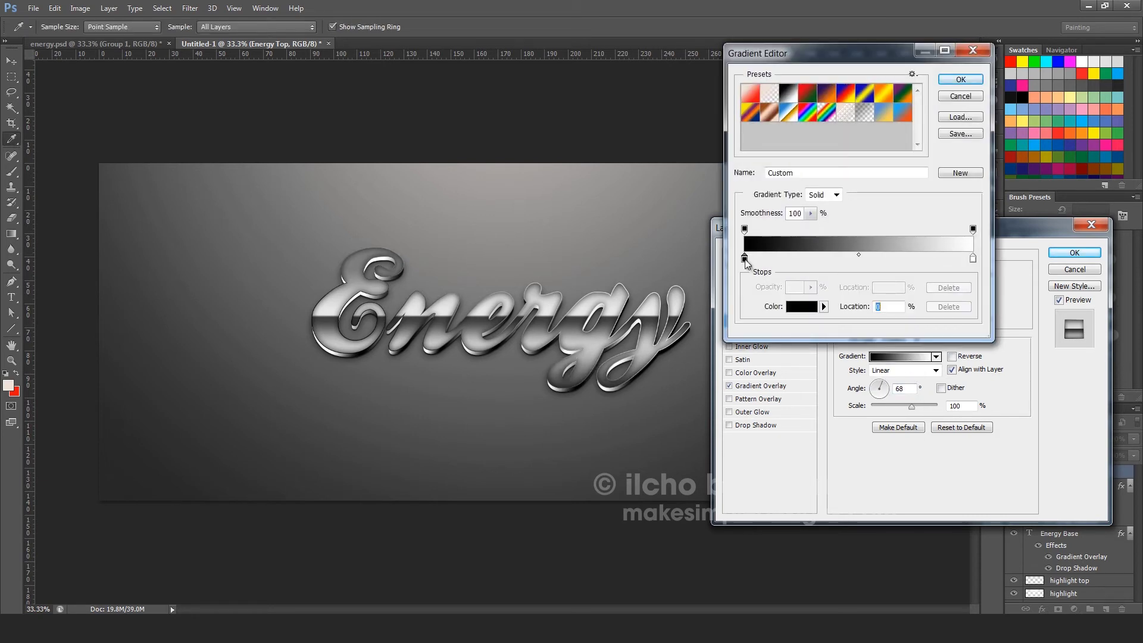
pyautogui.click(781, 259)
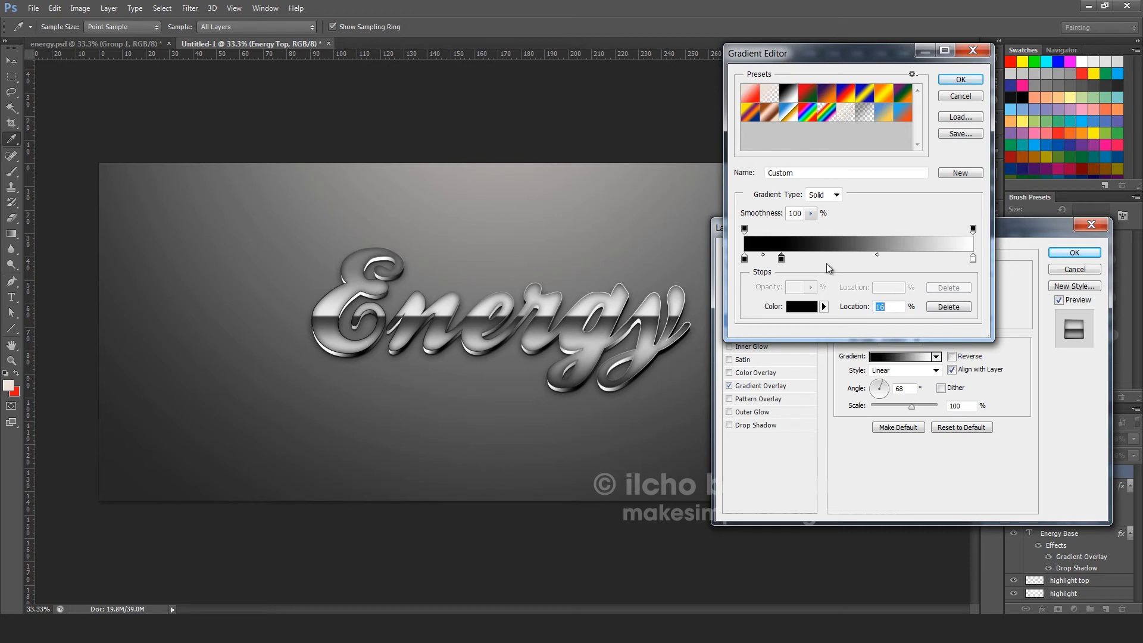
pyautogui.click(832, 259)
pyautogui.click(882, 260)
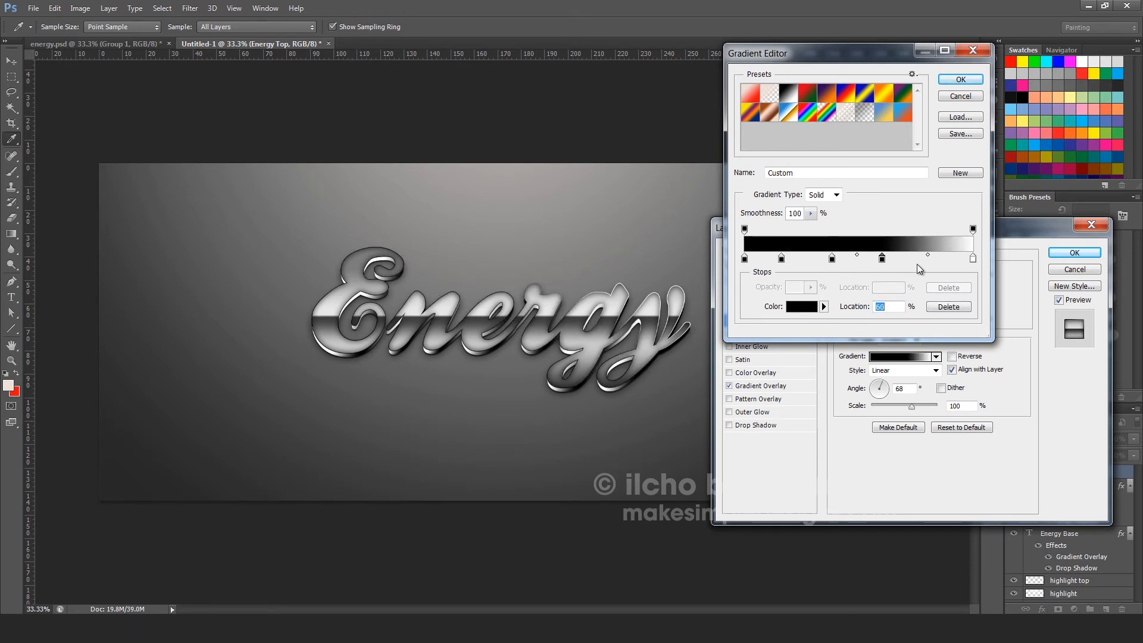
pyautogui.click(934, 259)
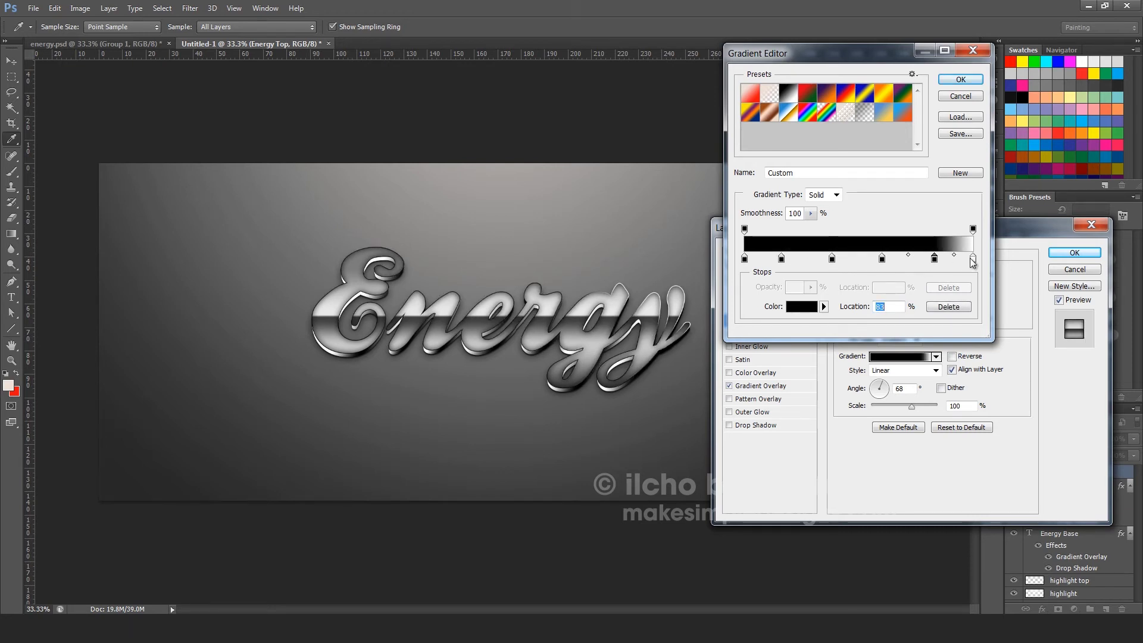
# Step: Insert white stops between the black ones, even out the stop spacing, and accept the striped stroke gradient
pyautogui.click(973, 260)
pyautogui.click(908, 260)
pyautogui.click(858, 260)
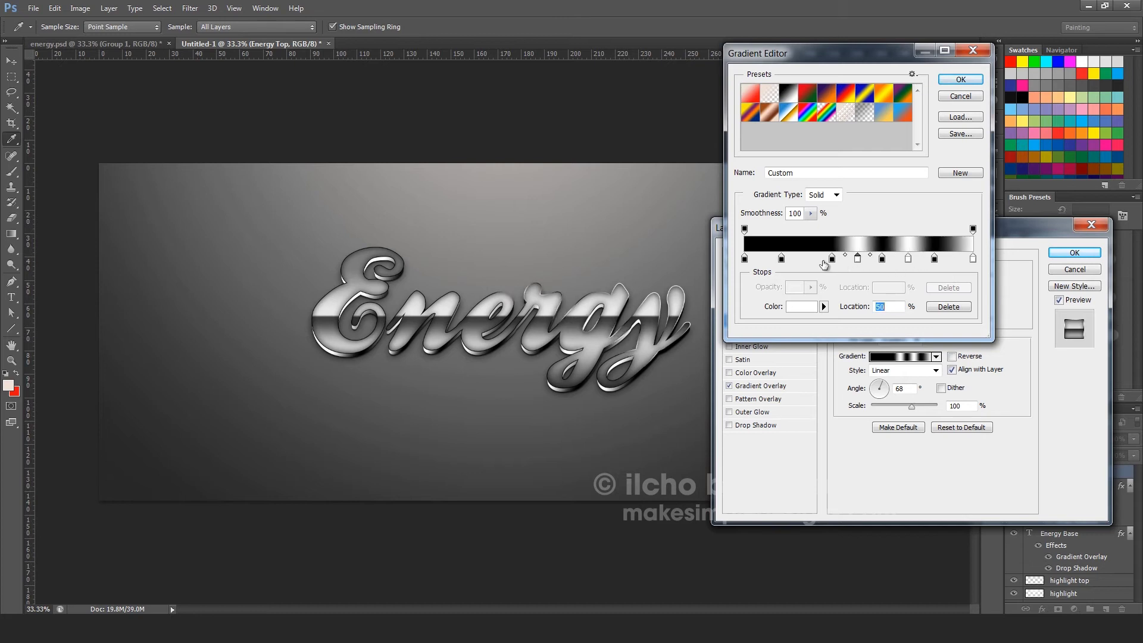
pyautogui.click(810, 259)
pyautogui.click(764, 259)
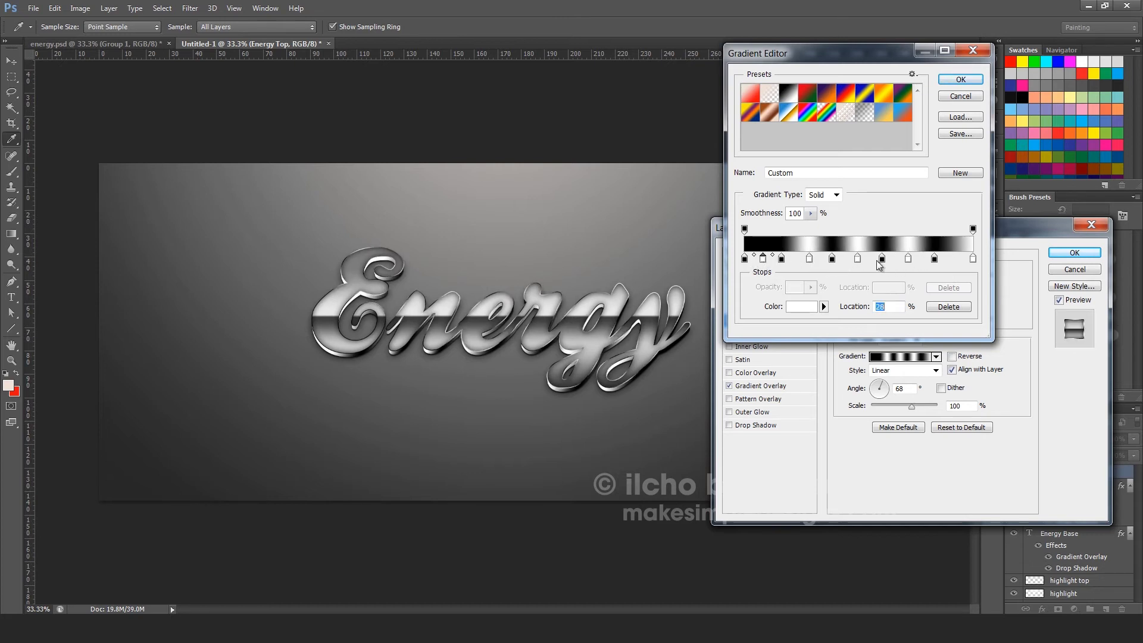
pyautogui.moveTo(934, 259); pyautogui.dragTo(789, 261)
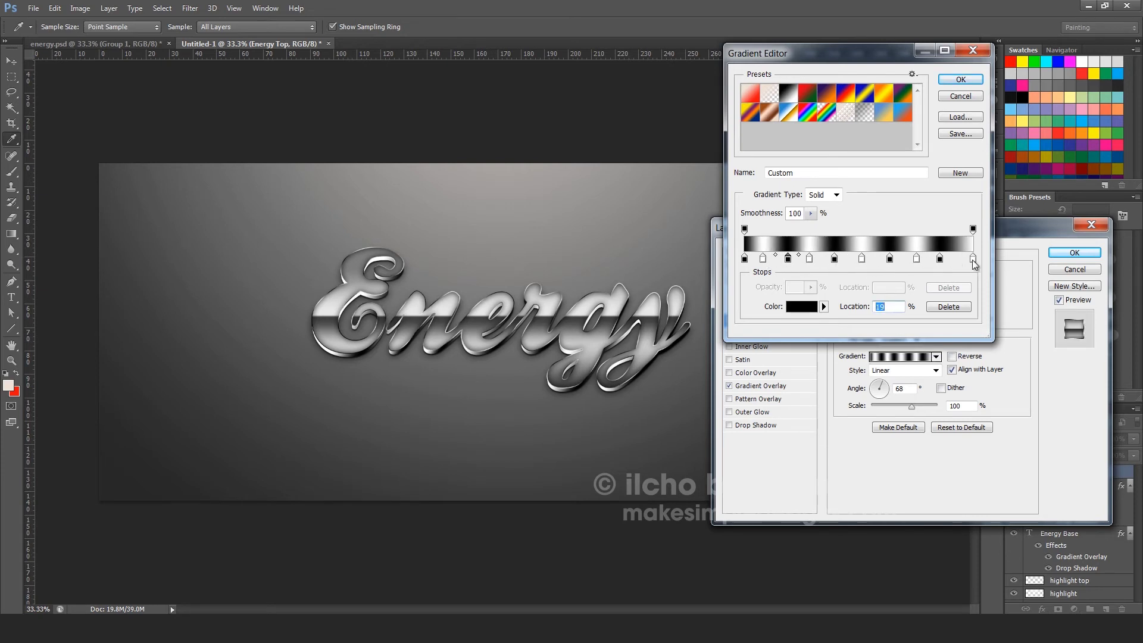
pyautogui.click(969, 79)
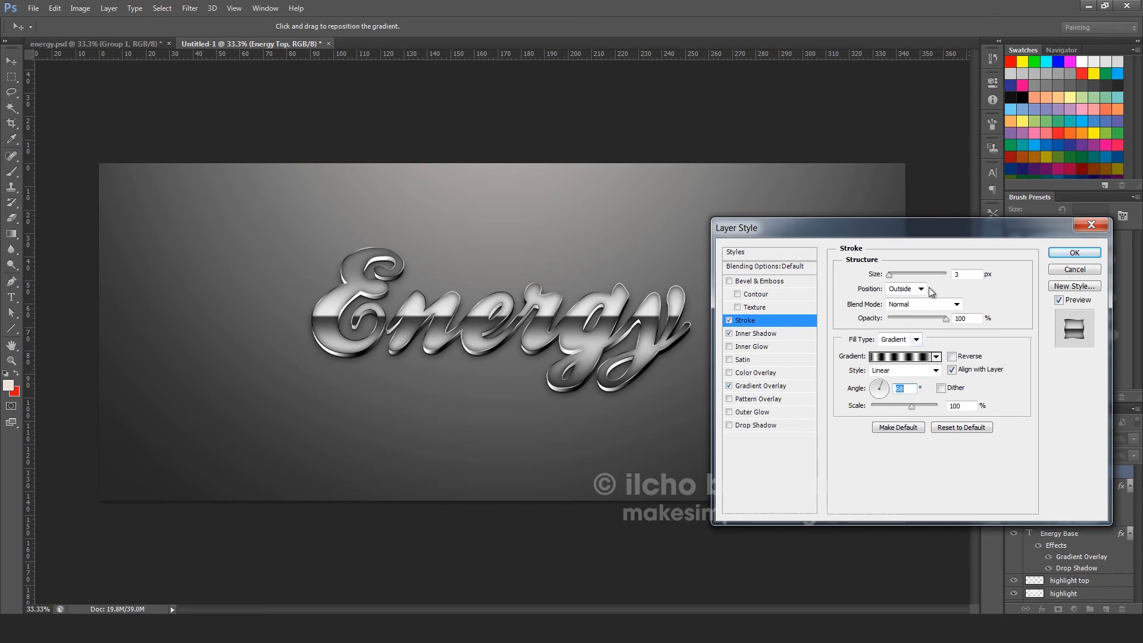
# Step: Try Overlay for the stroke's blend mode, settle on Screen, and apply the layer style
pyautogui.click(952, 305)
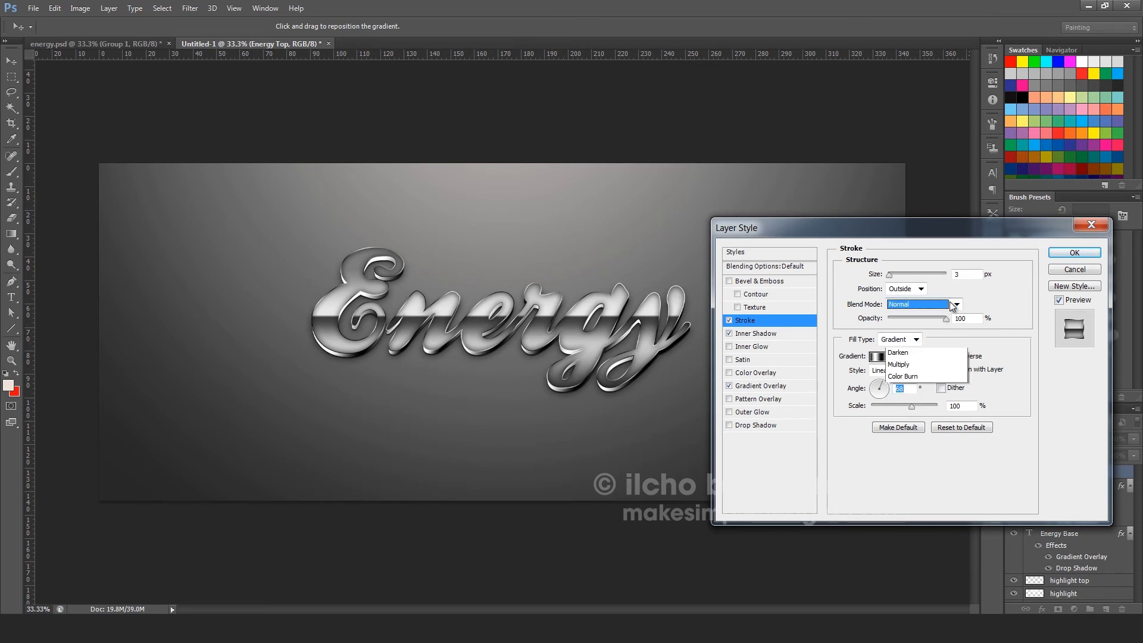
pyautogui.click(911, 186)
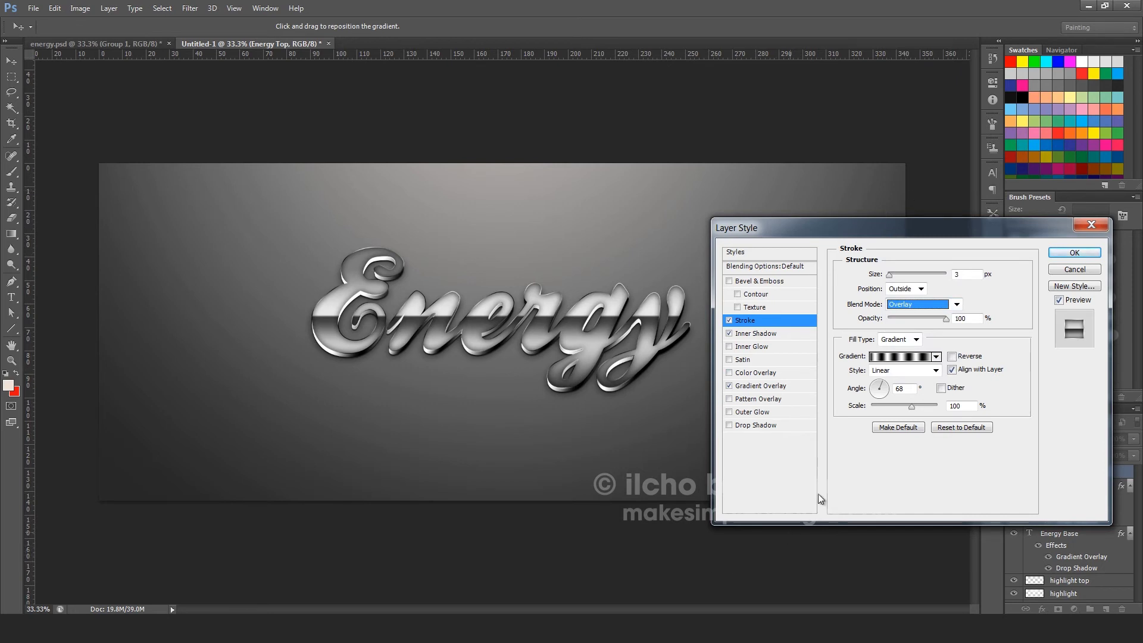
pyautogui.click(924, 305)
pyautogui.click(922, 129)
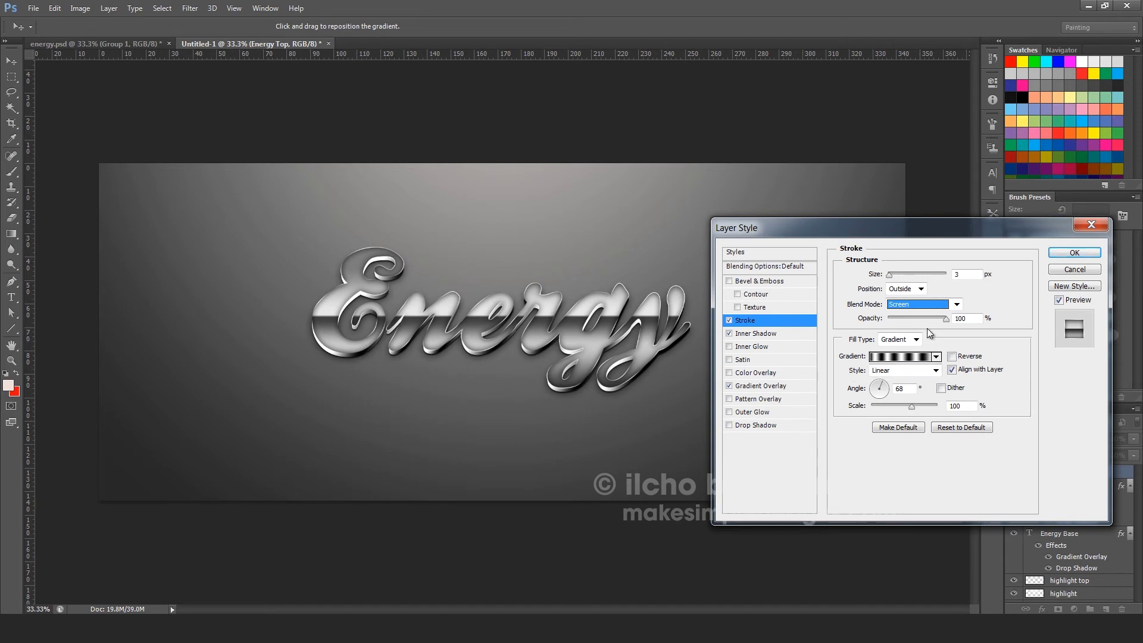
pyautogui.click(1074, 253)
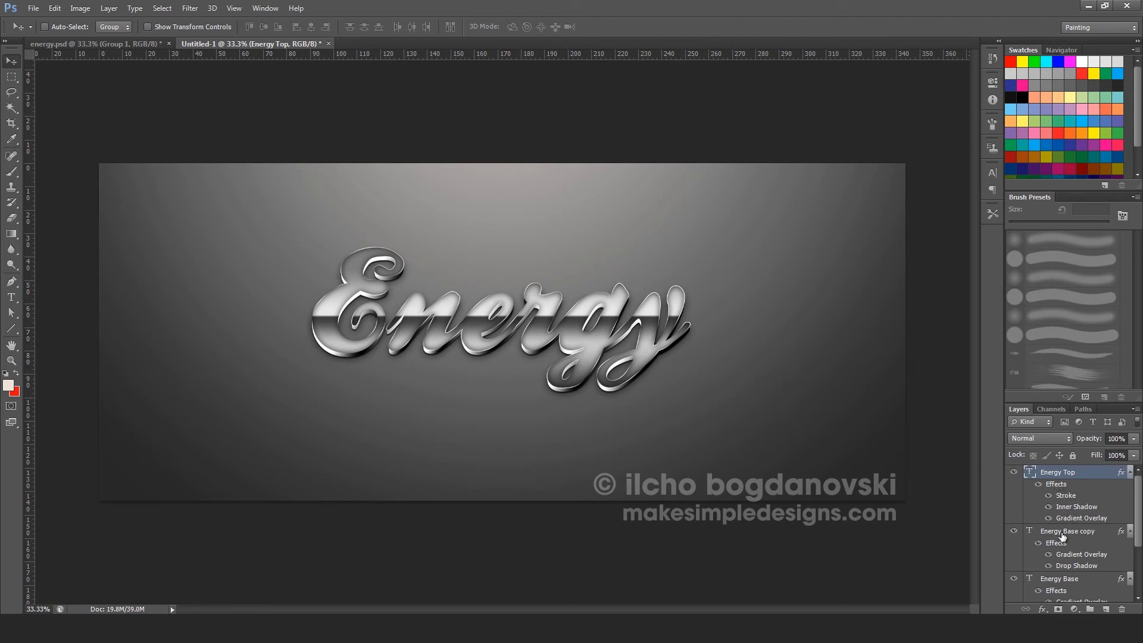
# Step: Create a new layer named "shadow Energy Base" directly above the Energy Base copy layer
pyautogui.click(1066, 532)
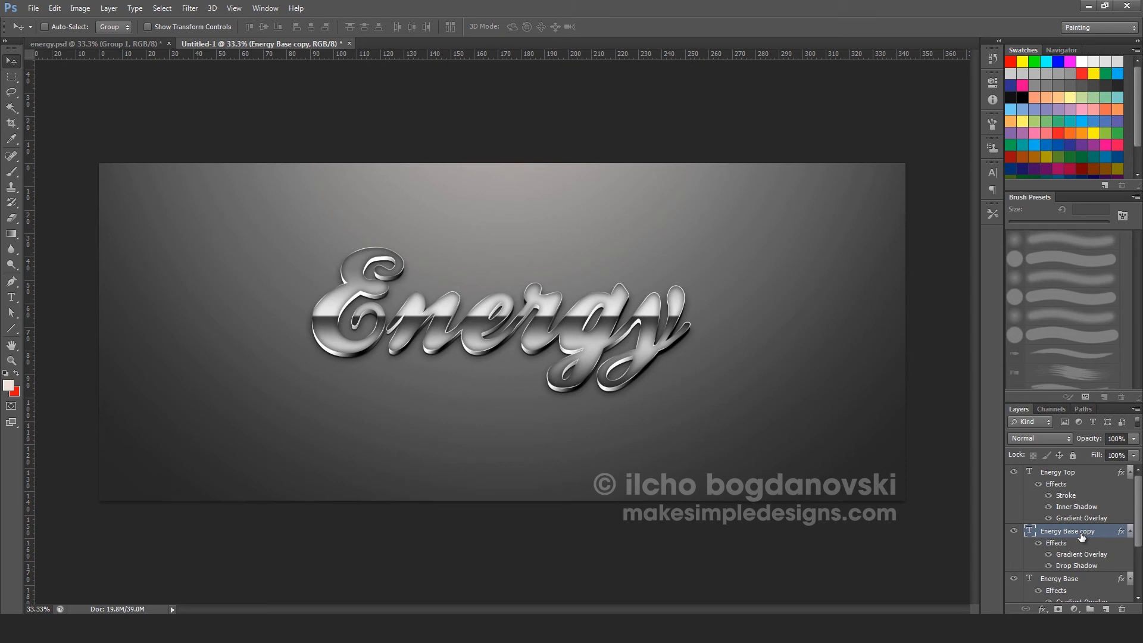
pyautogui.hotkey('ctrl', 'shift', 'n')
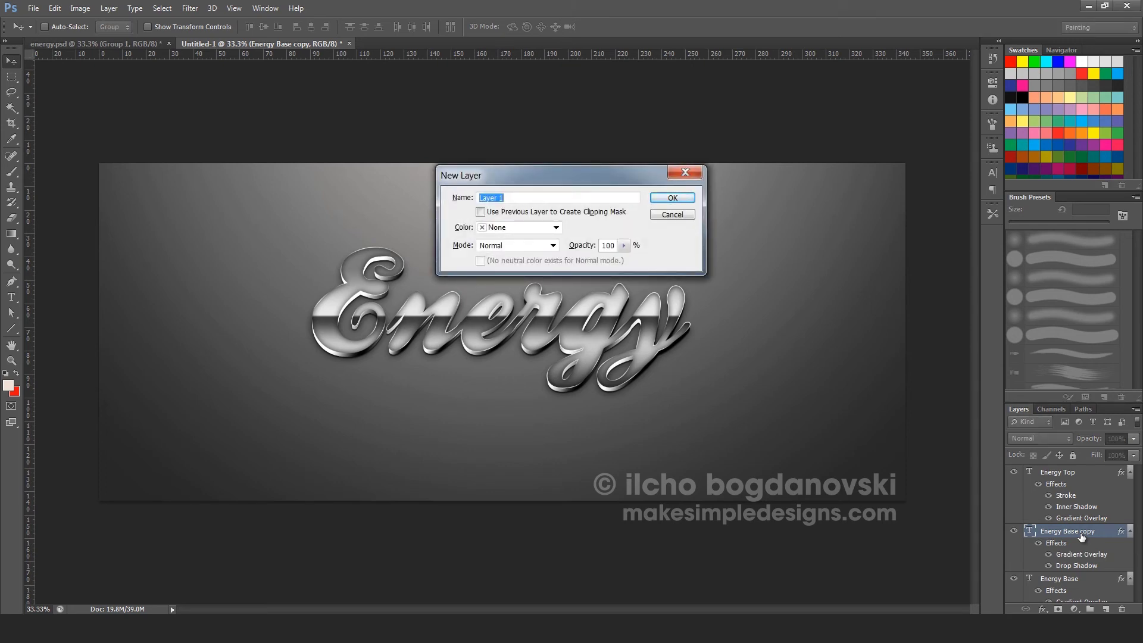
pyautogui.write('shad')
pyautogui.write('ow Energy Base')
pyautogui.press('Return')
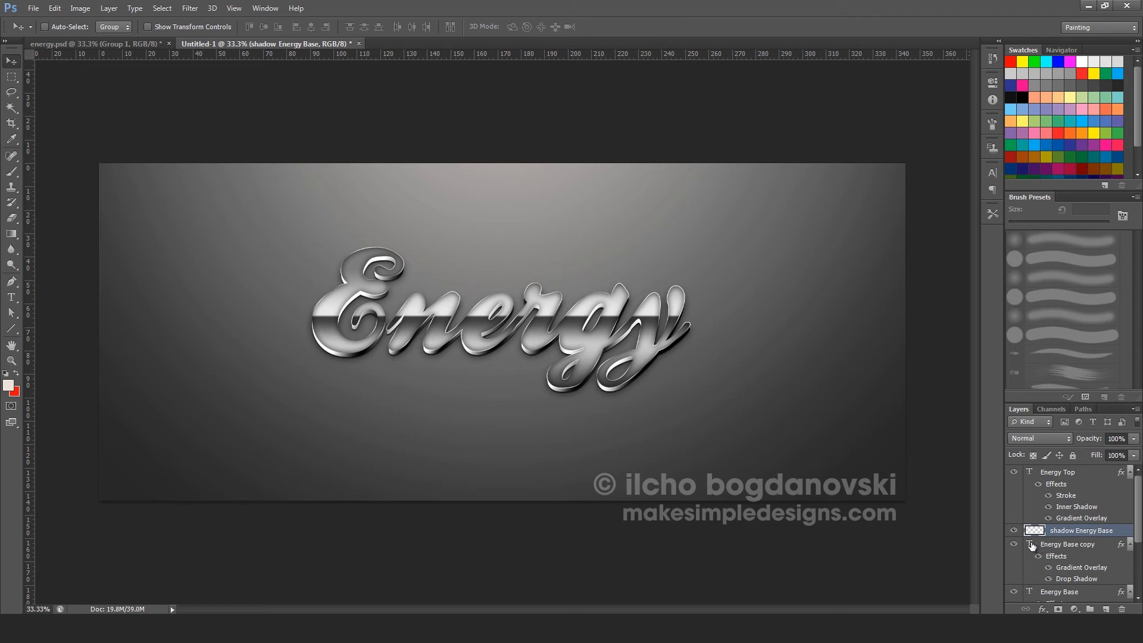
# Step: Load the Energy Base copy text outline as a selection and set the foreground color to near-black #070707
pyautogui.moveTo(1032, 545); pyautogui.dragTo(1036, 551)
pyautogui.keyDown('ctrl'); pyautogui.click(1036, 551); pyautogui.keyUp('ctrl')
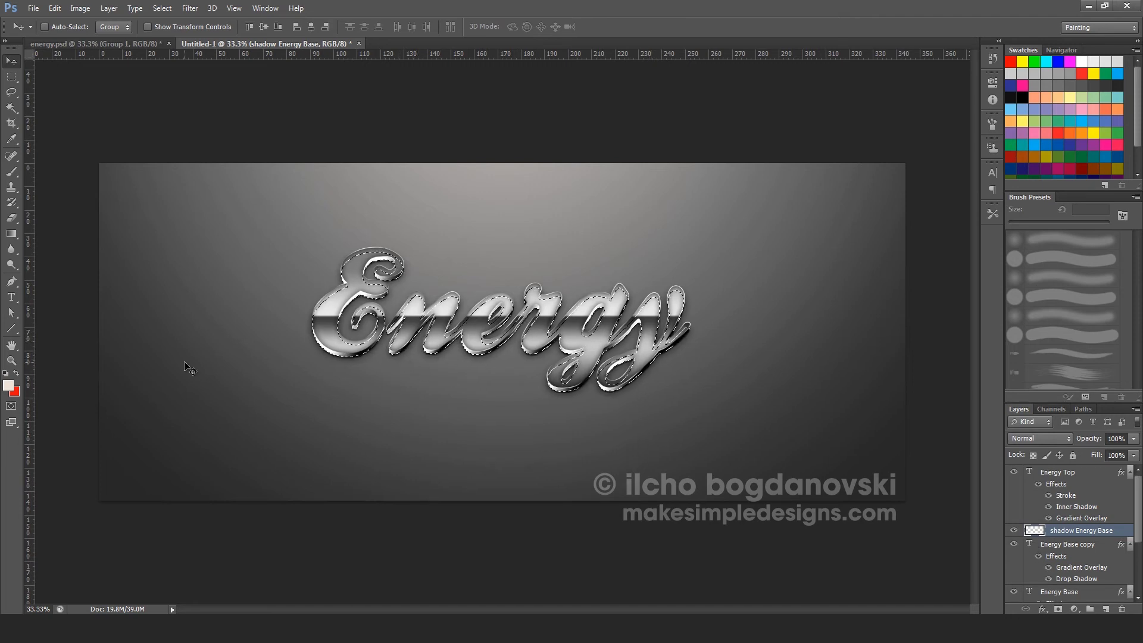
pyautogui.click(8, 385)
pyautogui.moveTo(713, 334); pyautogui.dragTo(651, 369)
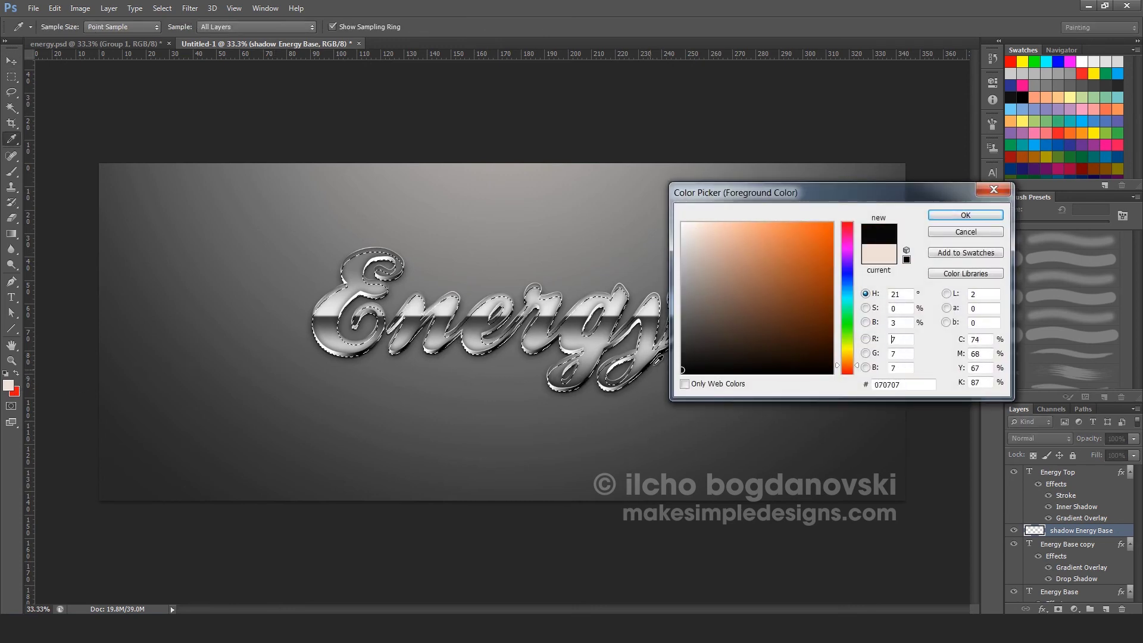
pyautogui.click(947, 215)
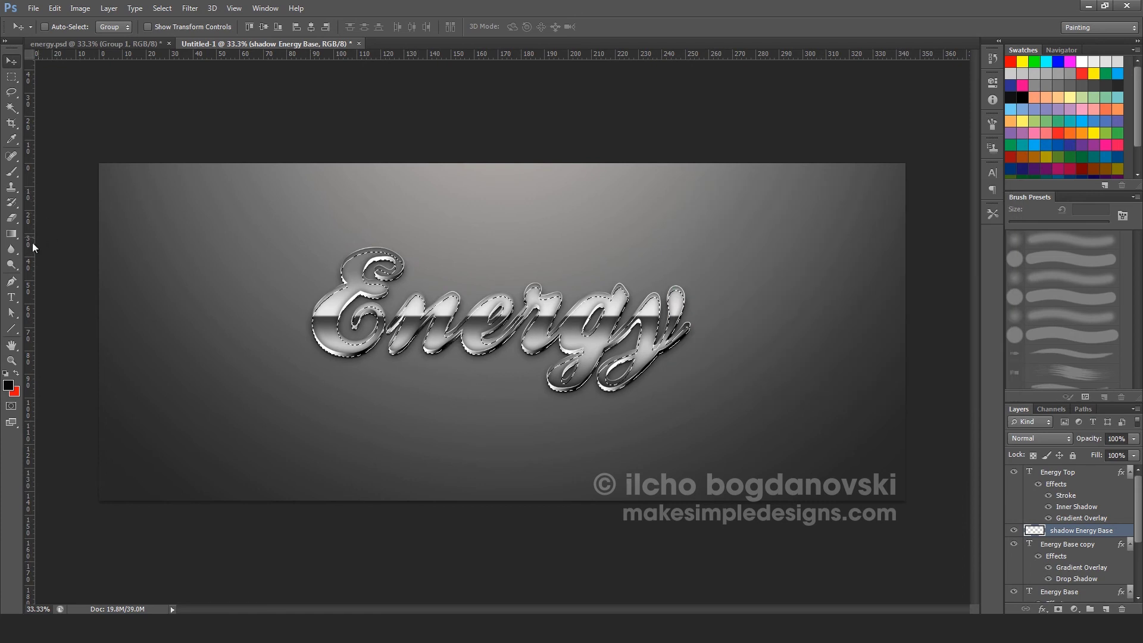
# Step: Set up a soft round Brush with 0% hardness, 77 px size and 19% opacity
pyautogui.click(11, 172)
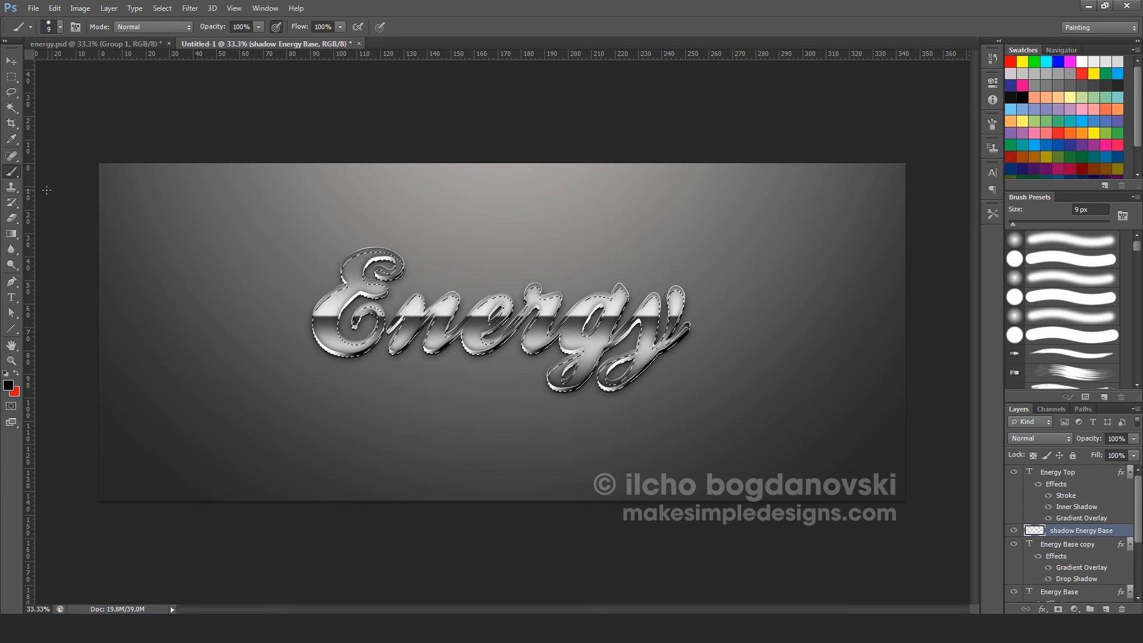
pyautogui.rightClick(342, 267)
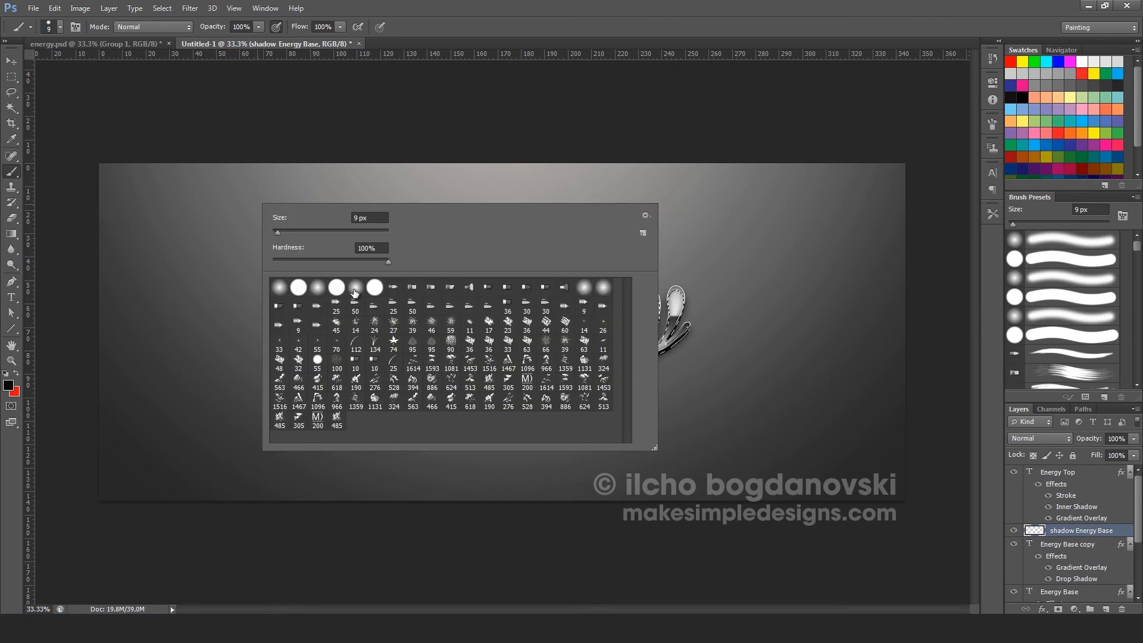
pyautogui.click(356, 288)
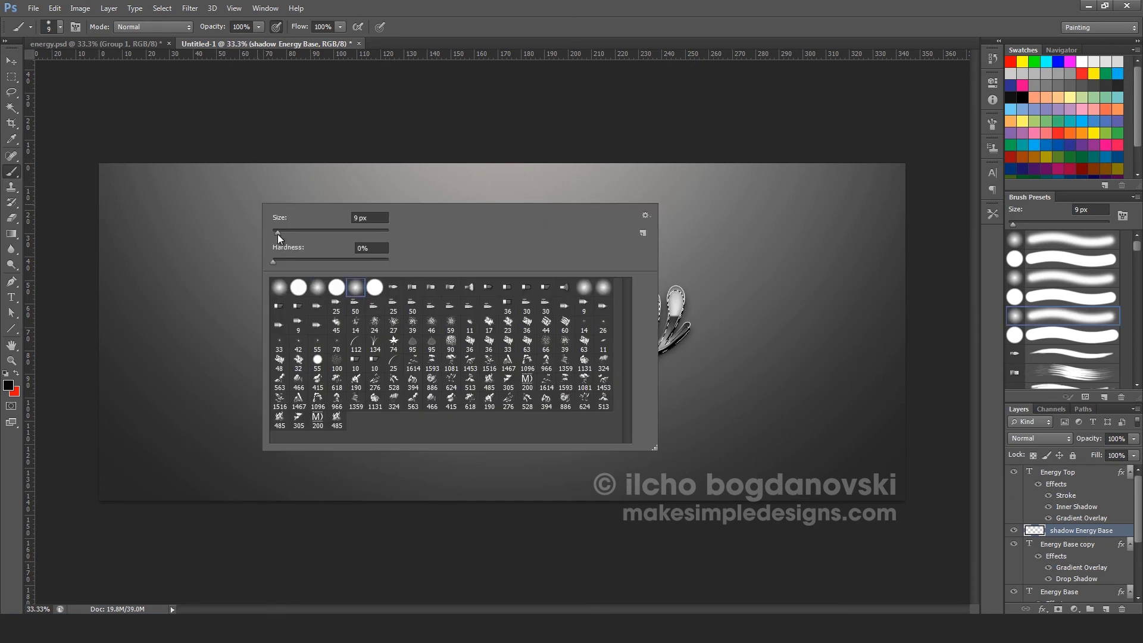
pyautogui.moveTo(277, 234); pyautogui.dragTo(306, 233)
pyautogui.click(260, 27)
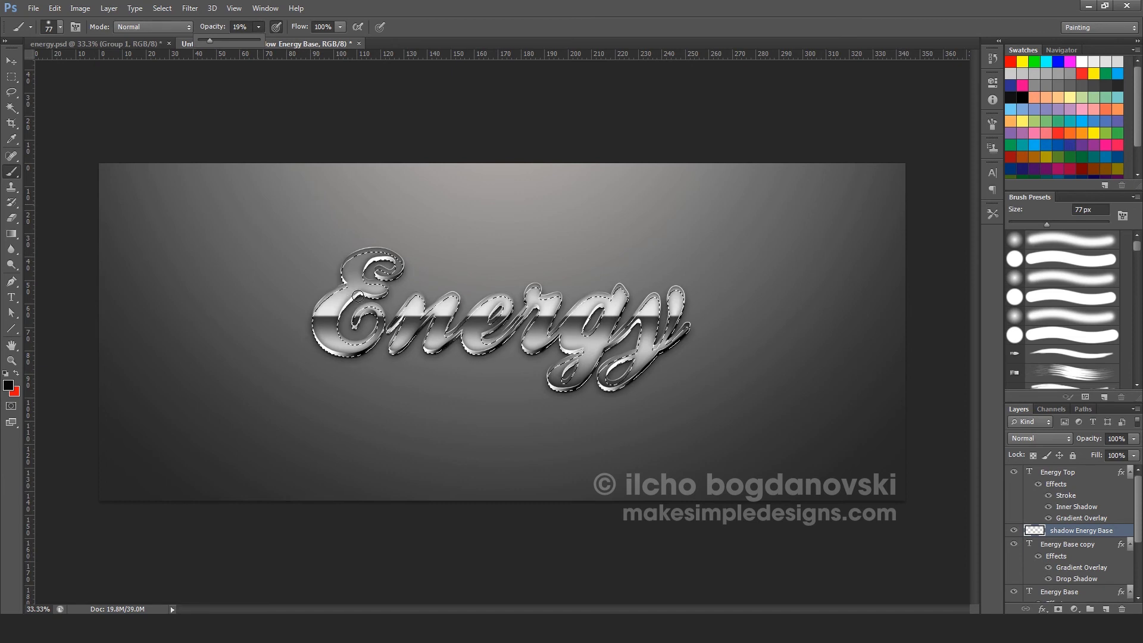
# Step: Brush soft dark shading inside the selected lettering on the shadow Energy Base layer, from the E to the g and y tails, and deselect
pyautogui.click(358, 297)
pyautogui.moveTo(343, 315)
pyautogui.mouseDown()
pyautogui.moveTo(361, 290)
pyautogui.moveTo(330, 328)
pyautogui.moveTo(365, 290)
pyautogui.moveTo(318, 326)
pyautogui.moveTo(358, 299)
pyautogui.moveTo(325, 341)
pyautogui.moveTo(350, 308)
pyautogui.mouseUp()
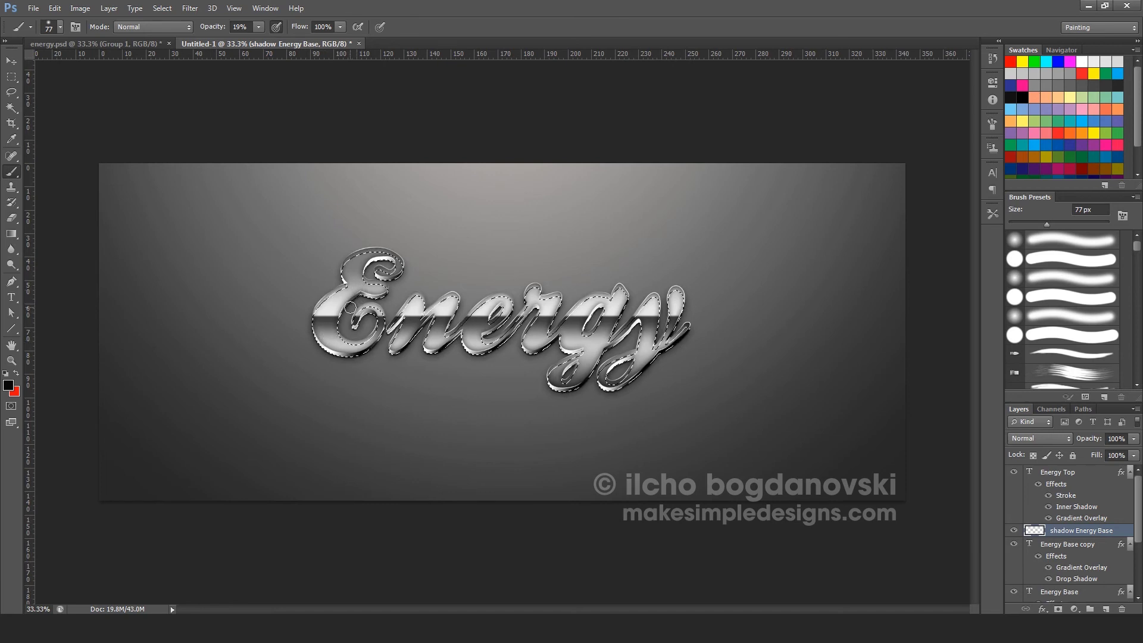
pyautogui.moveTo(360, 310); pyautogui.dragTo(382, 267)
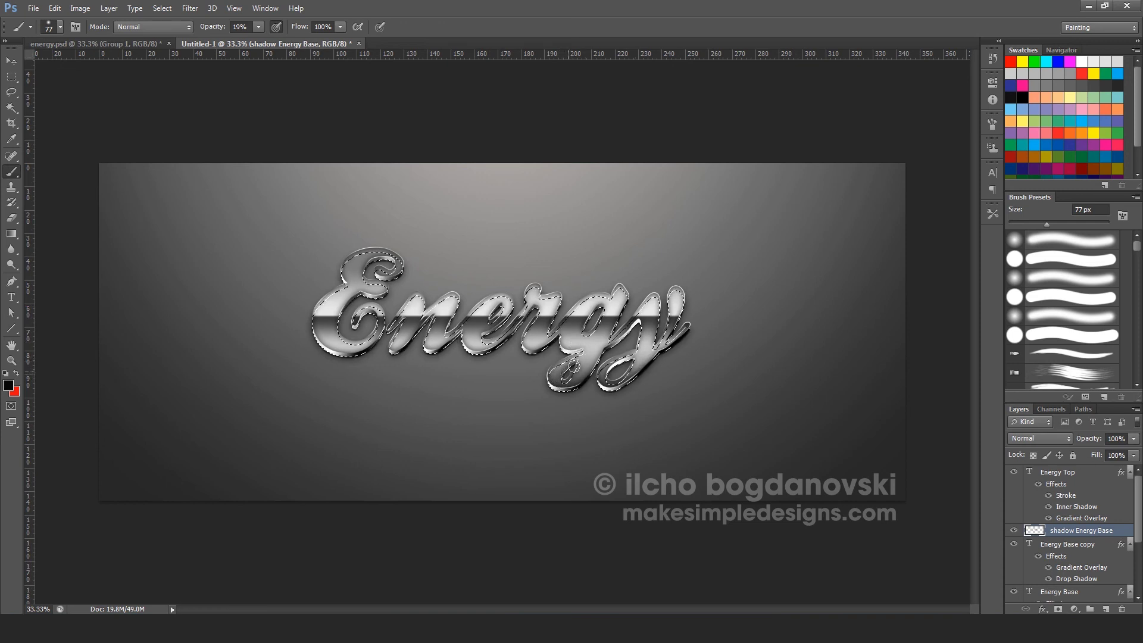
pyautogui.moveTo(556, 380)
pyautogui.mouseDown()
pyautogui.moveTo(621, 362)
pyautogui.moveTo(603, 384)
pyautogui.moveTo(615, 367)
pyautogui.mouseUp()
pyautogui.moveTo(673, 332)
pyautogui.mouseDown()
pyautogui.moveTo(633, 339)
pyautogui.moveTo(621, 336)
pyautogui.moveTo(626, 324)
pyautogui.moveTo(623, 344)
pyautogui.moveTo(647, 321)
pyautogui.moveTo(615, 347)
pyautogui.mouseUp()
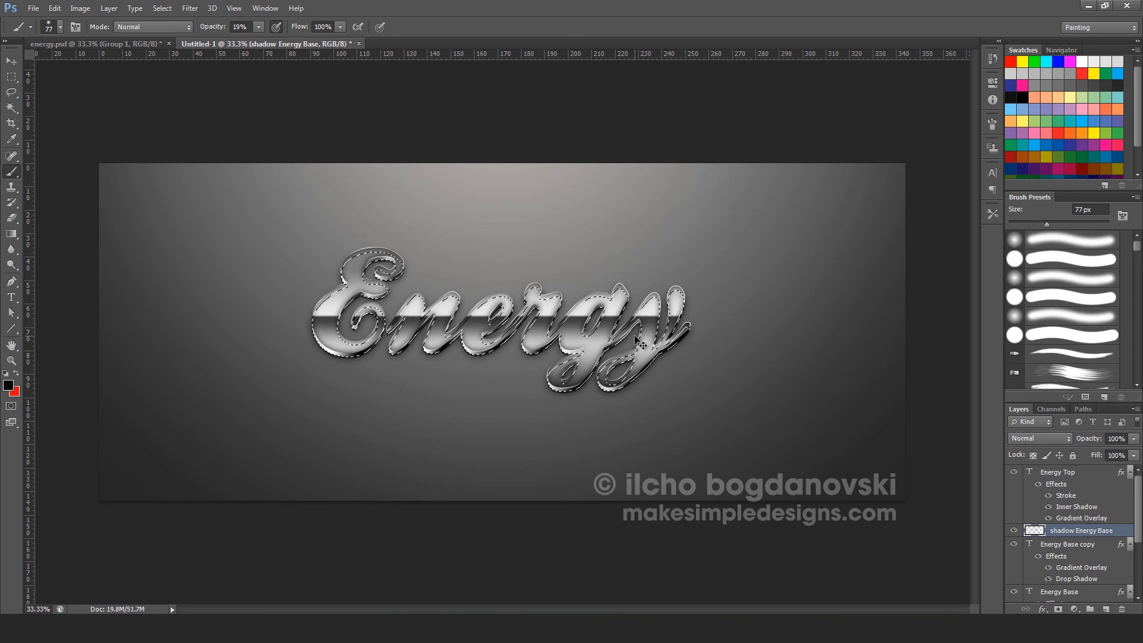
pyautogui.hotkey('ctrl', 'd')
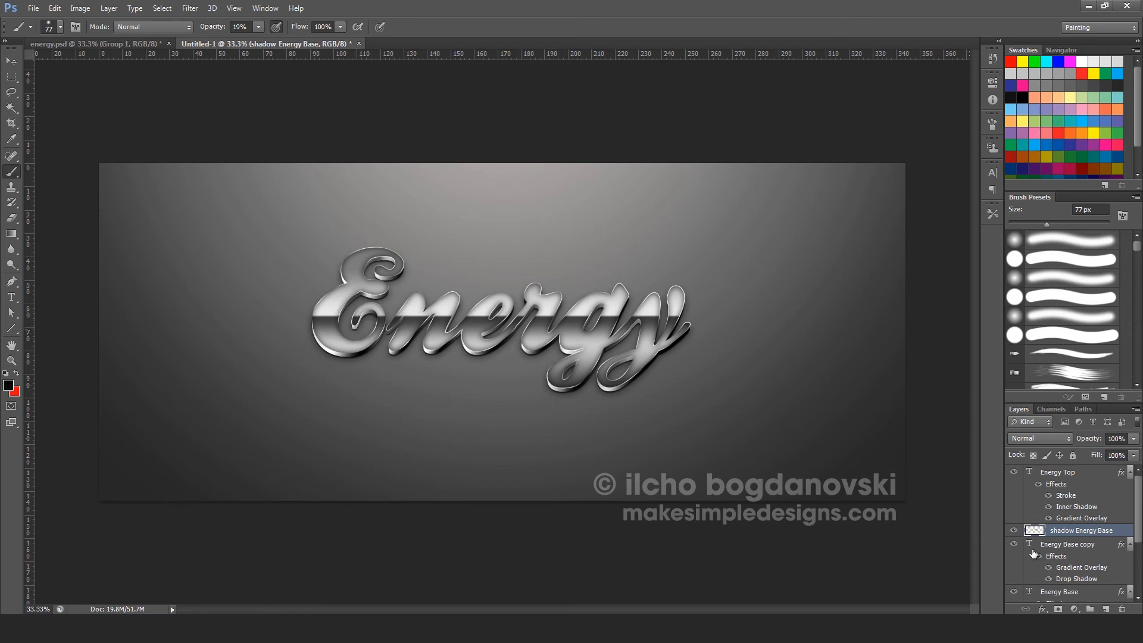
pyautogui.moveTo(1031, 550); pyautogui.dragTo(1029, 544)
pyautogui.keyDown('ctrl'); pyautogui.click(1031, 548); pyautogui.keyUp('ctrl')
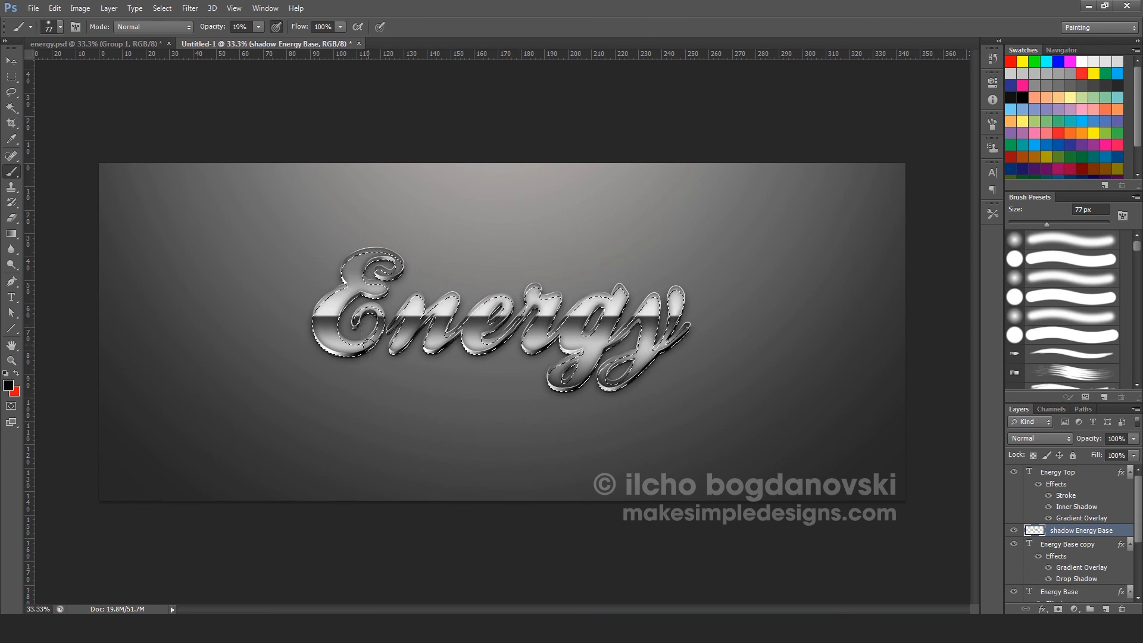
pyautogui.hotkey('ctrl', 'd')
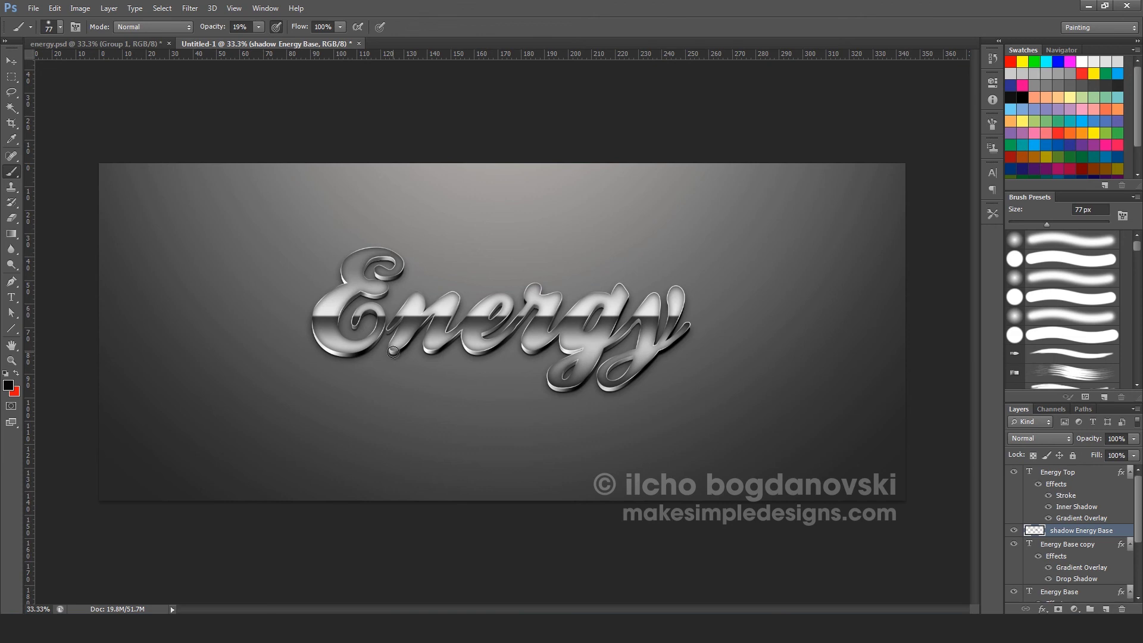
# Step: Place the ADP-texture-22.jpg image into the document at its default fitted size and commit the placement
pyautogui.click(33, 8)
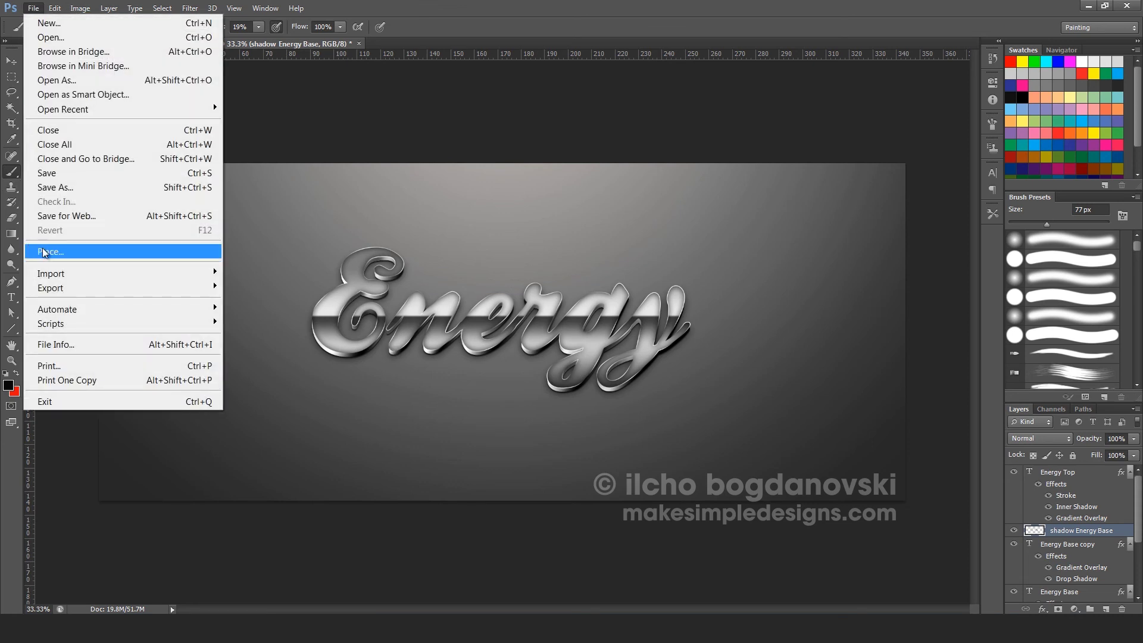
pyautogui.click(544, 153)
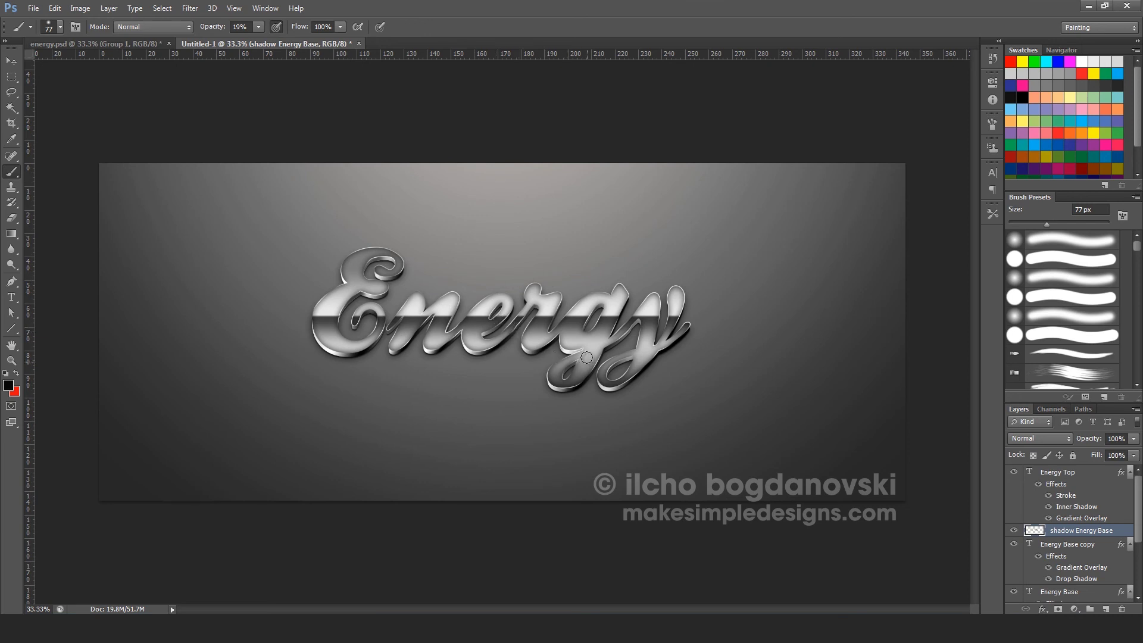
pyautogui.click(33, 8)
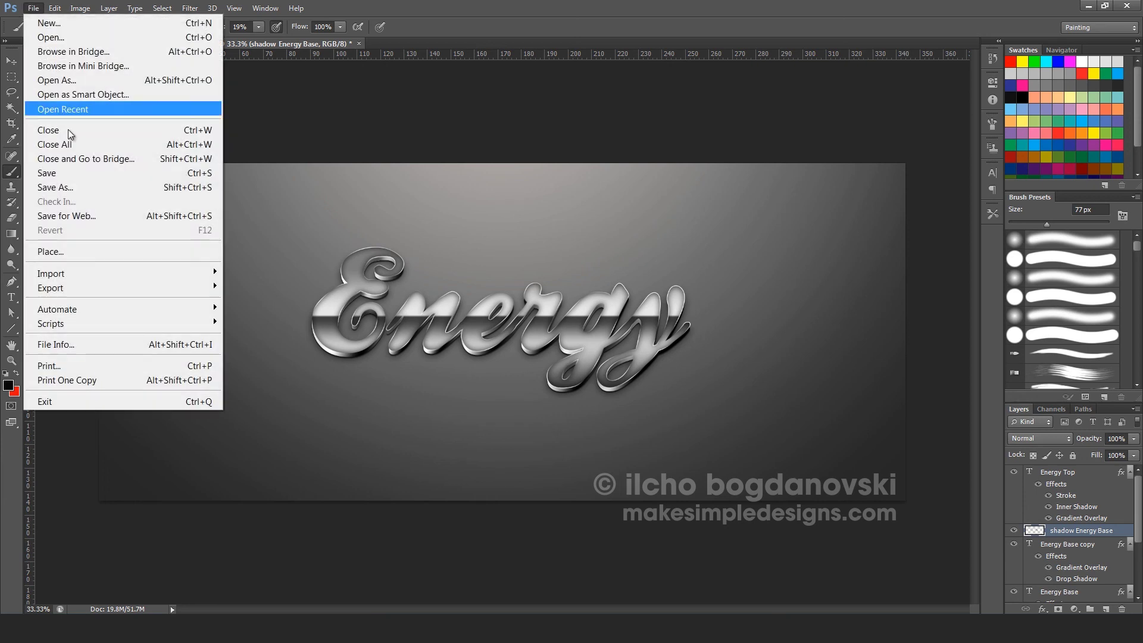
pyautogui.click(84, 251)
pyautogui.click(542, 123)
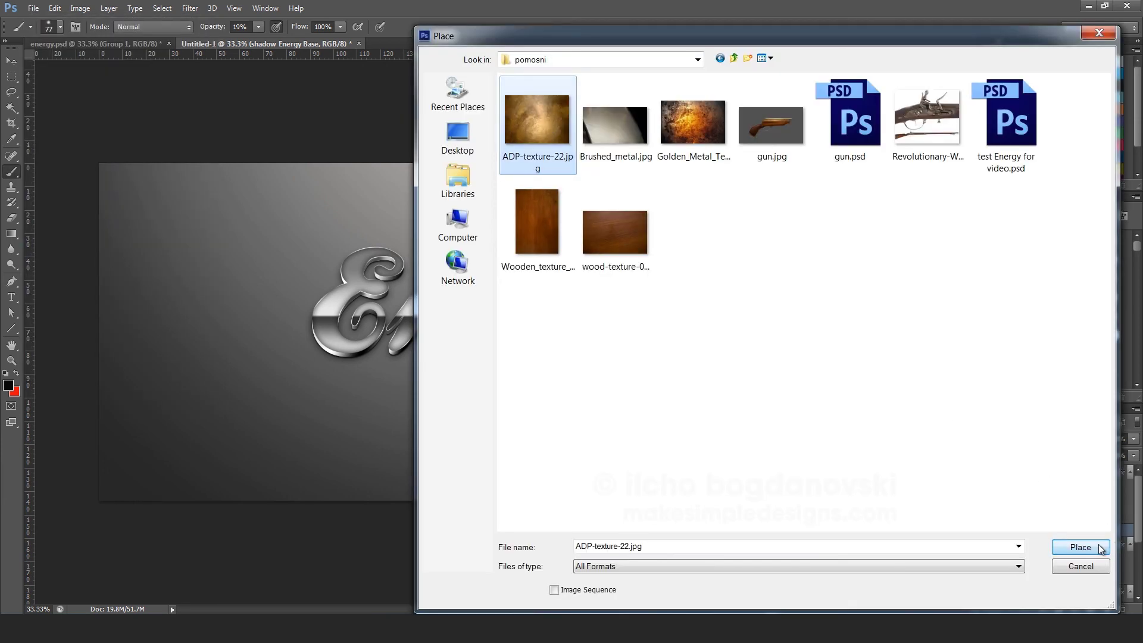
pyautogui.click(1081, 547)
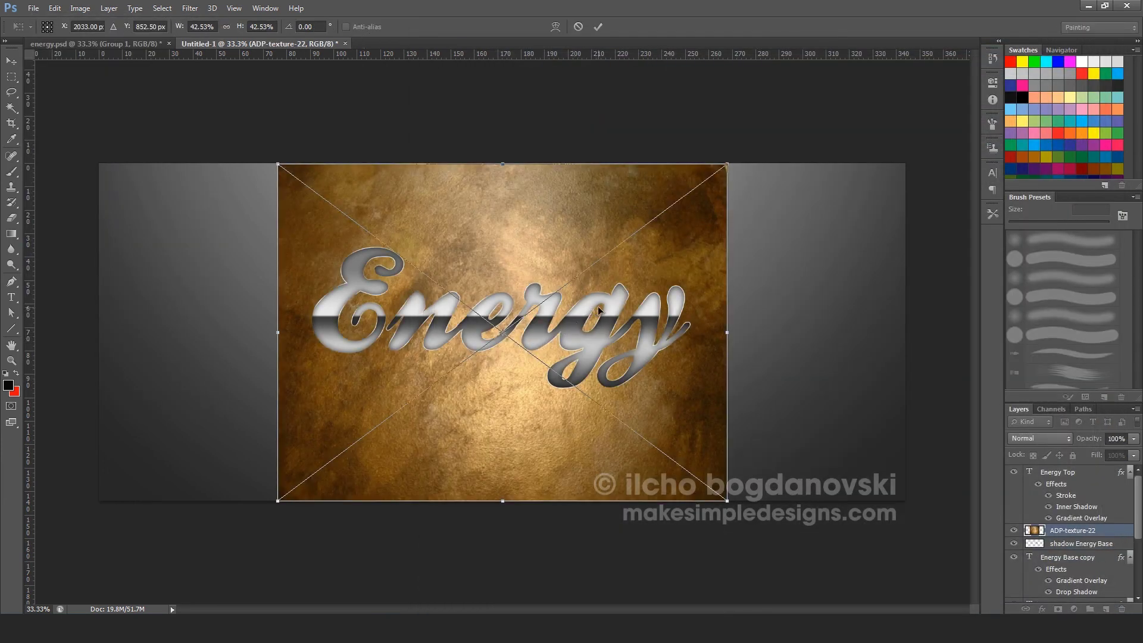
pyautogui.press('b')
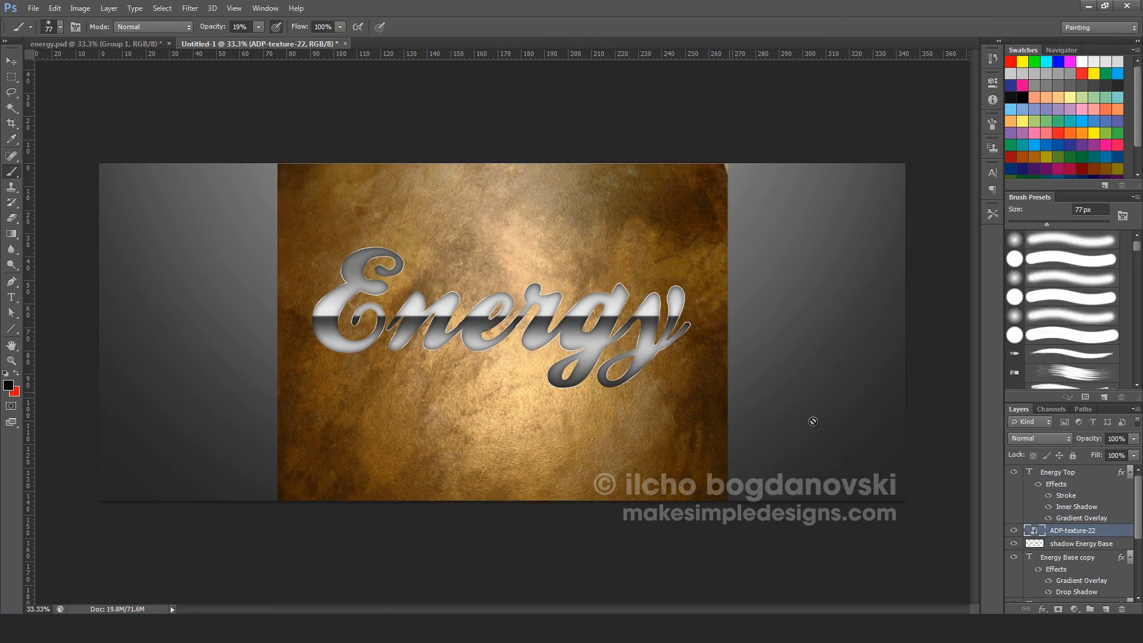
# Step: Move the ADP-texture-22 layer above Energy Top and load the Energy Top text outline as a selection
pyautogui.moveTo(1078, 515); pyautogui.dragTo(1064, 474)
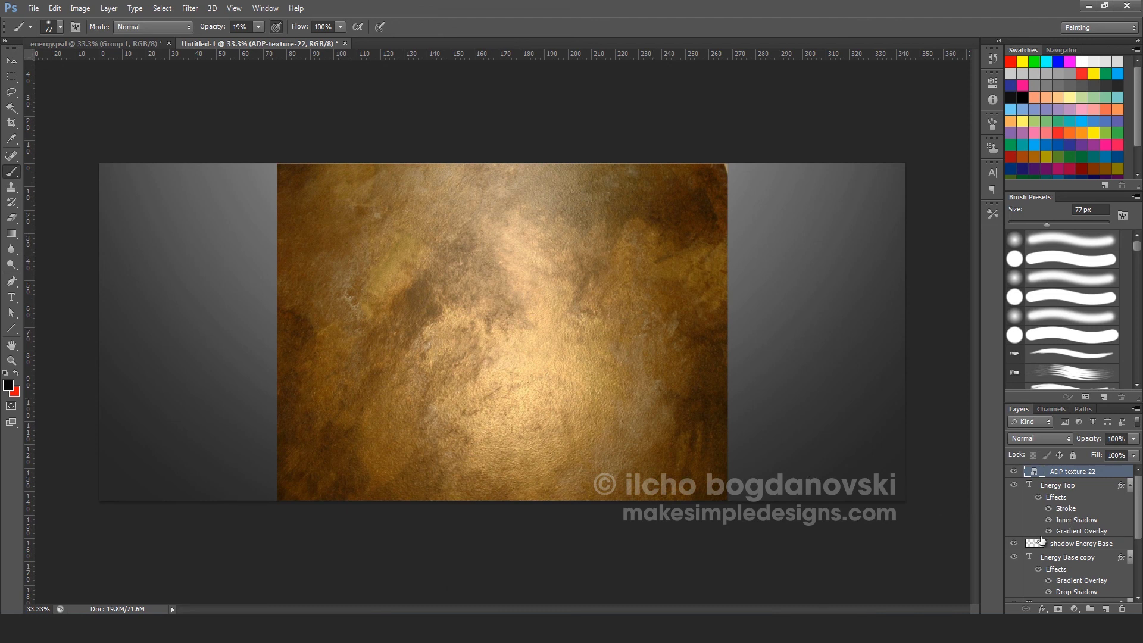
pyautogui.keyDown('ctrl'); pyautogui.click(1031, 489); pyautogui.keyUp('ctrl')
# Step: Try a Reveal All layer mask on the ADP-texture-22 layer and undo it
pyautogui.click(109, 9)
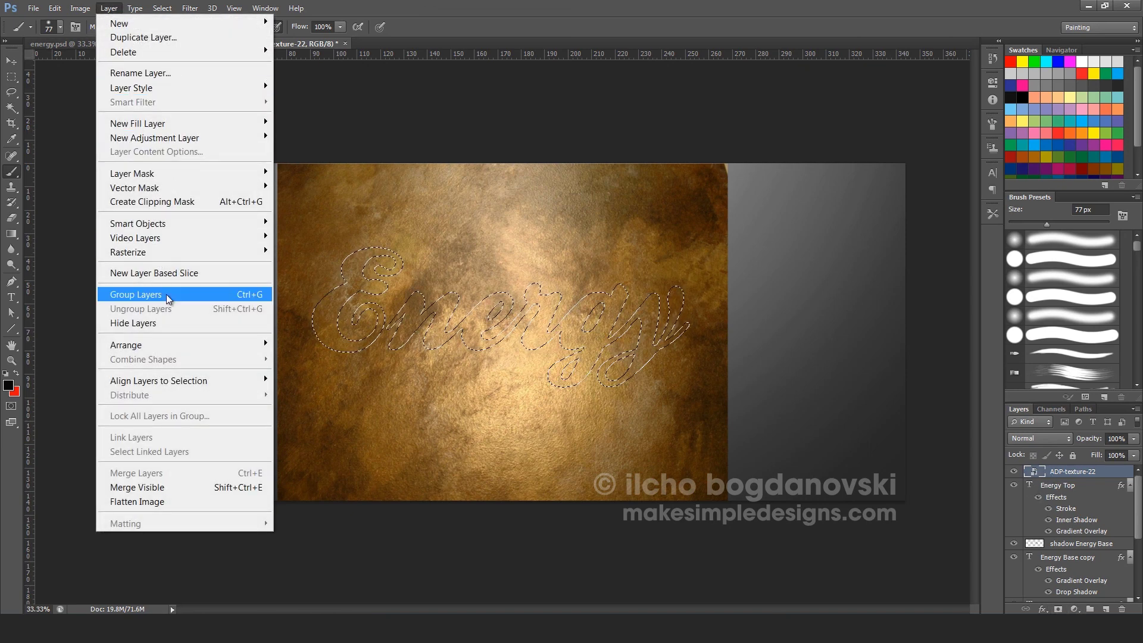
pyautogui.moveTo(192, 174)
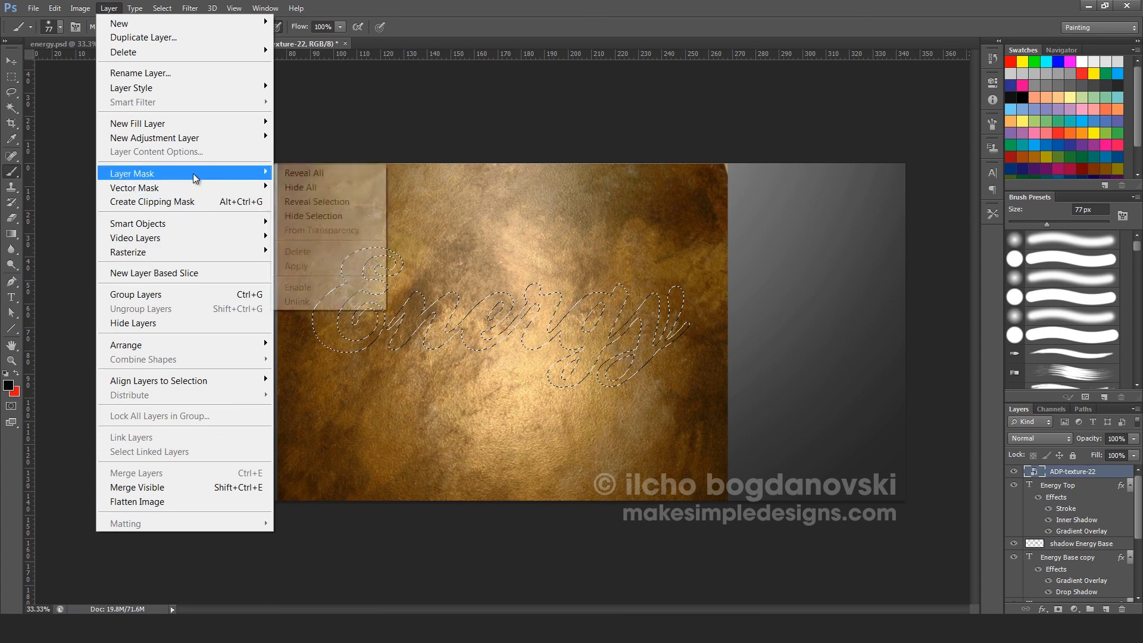
pyautogui.click(310, 173)
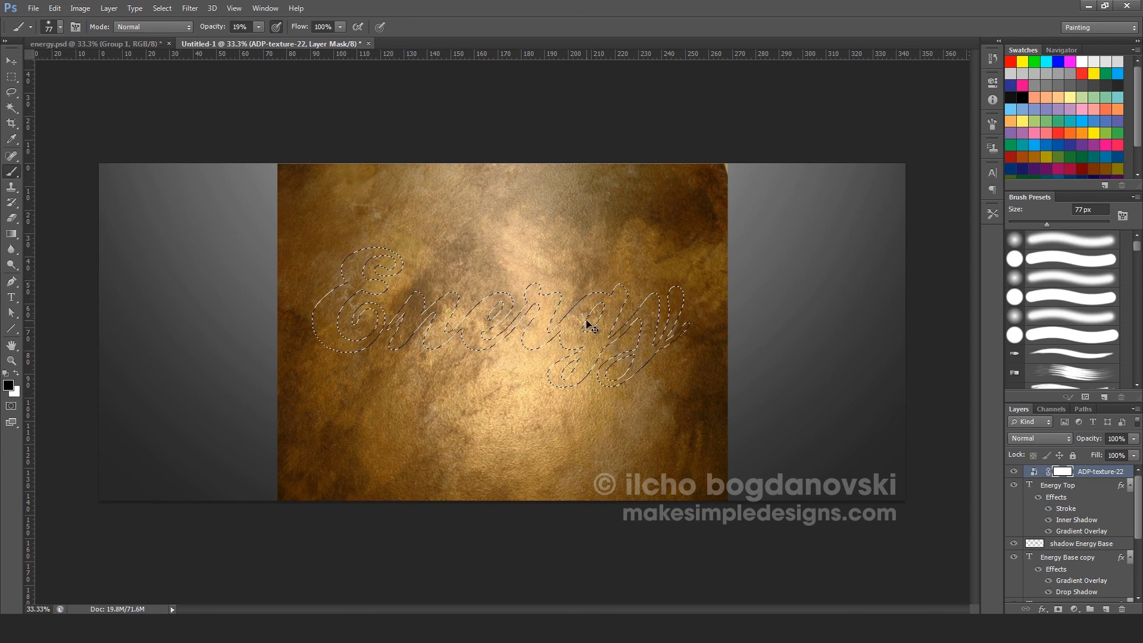
pyautogui.hotkey('ctrl', 'z')
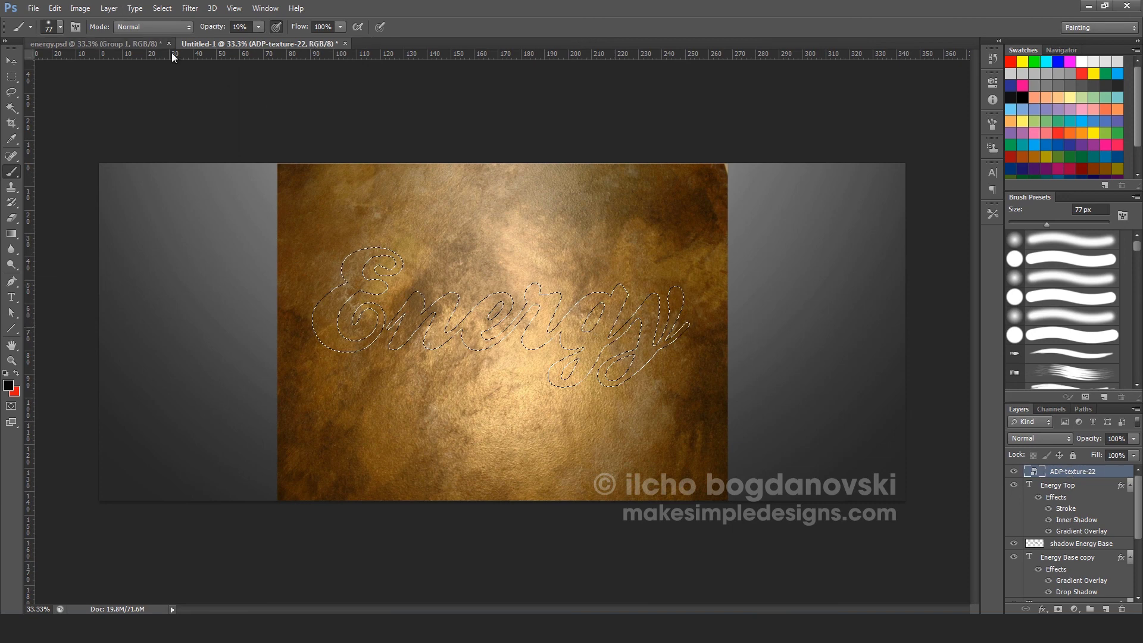
# Step: Add a Reveal Selection layer mask to the ADP-texture-22 layer so the texture fills only the Energy lettering
pyautogui.click(80, 7)
pyautogui.click(109, 8)
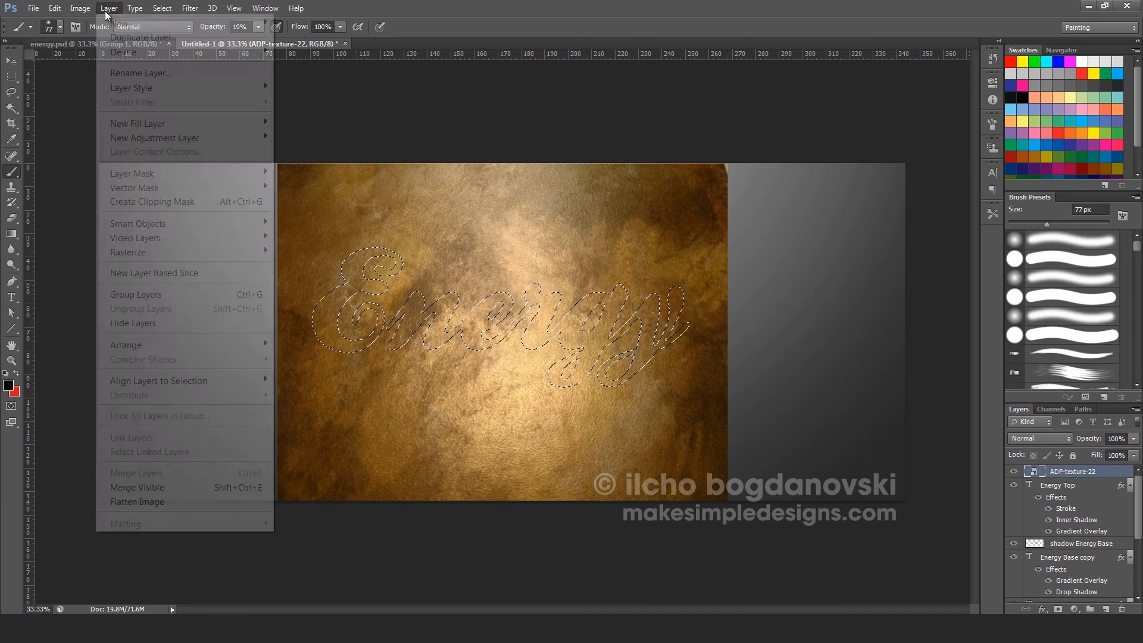
pyautogui.moveTo(250, 173)
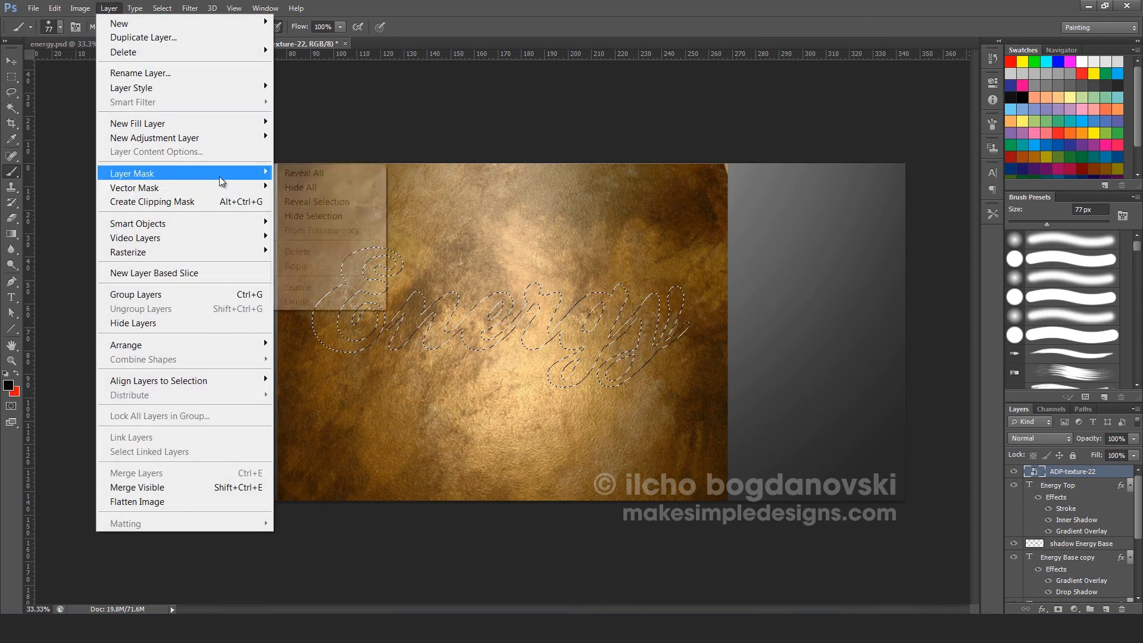
pyautogui.click(337, 203)
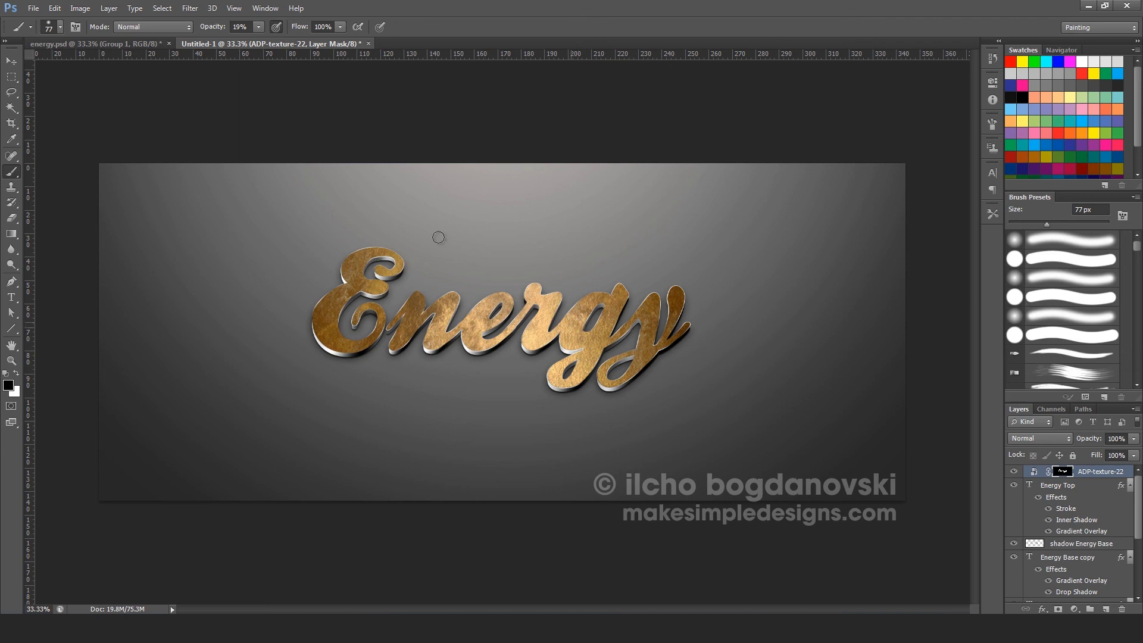
pyautogui.click(109, 7)
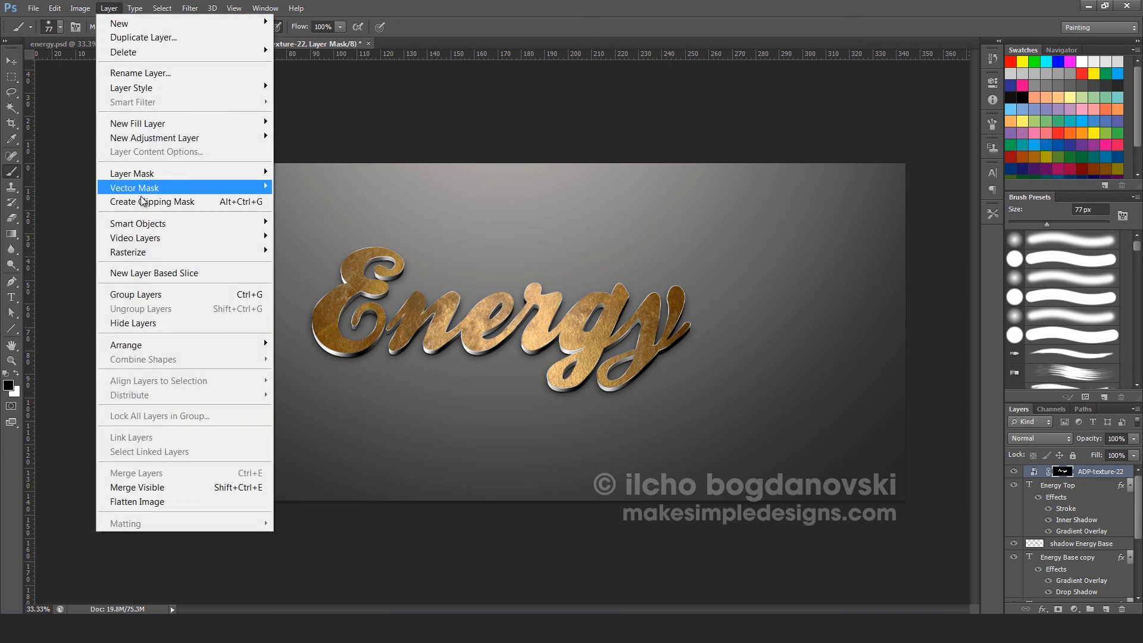
pyautogui.moveTo(156, 177)
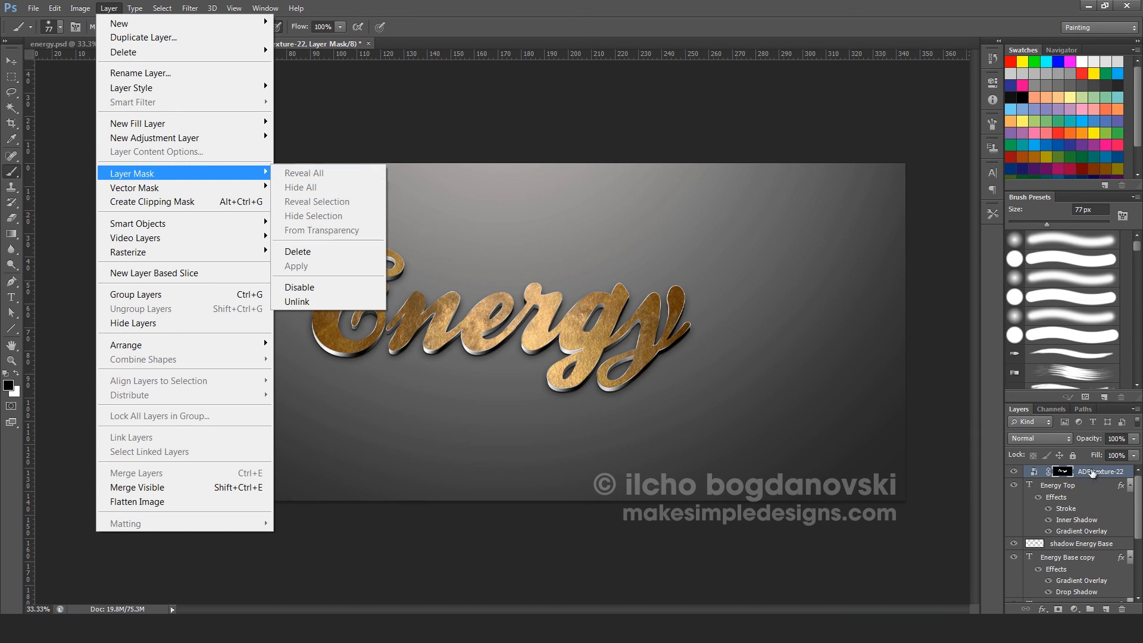
# Step: Load the outline of the Energy Base copy text layer as a selection
pyautogui.click(1034, 471)
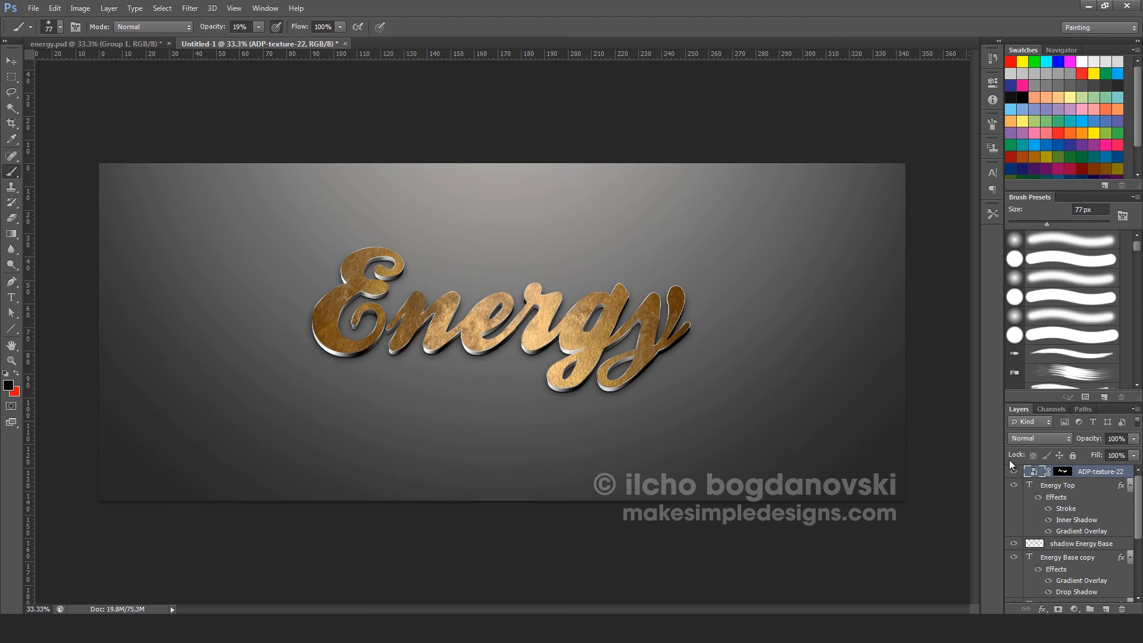
pyautogui.scroll(-2, 1081, 527)
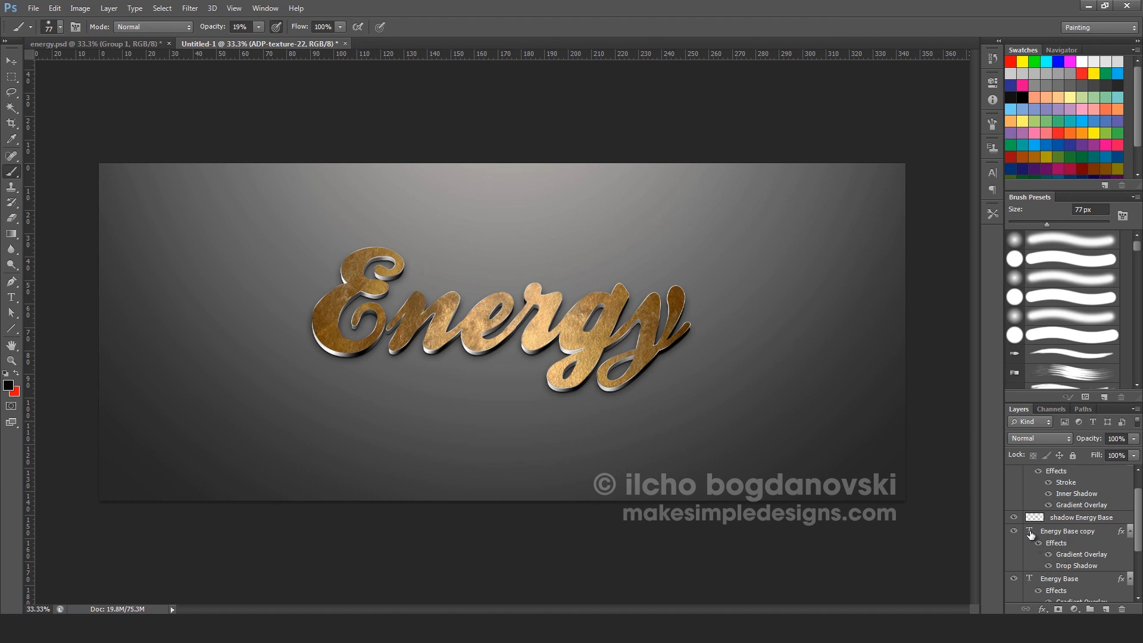
pyautogui.moveTo(1031, 534); pyautogui.dragTo(1034, 538)
pyautogui.keyDown('ctrl'); pyautogui.click(1033, 537); pyautogui.keyUp('ctrl')
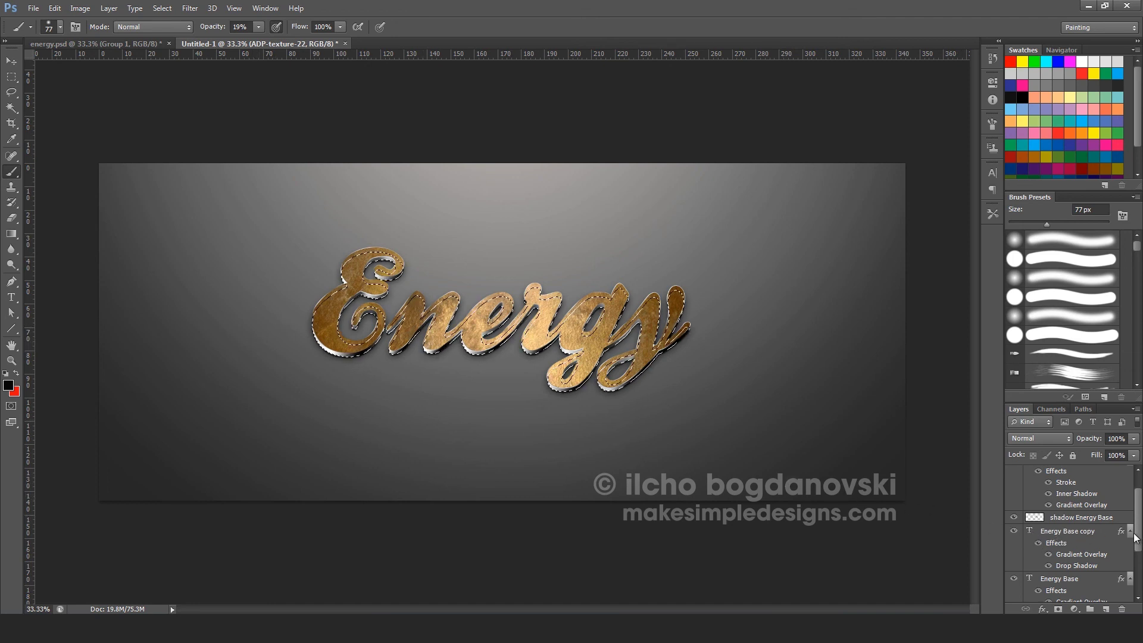
# Step: Fill the selected area of the ADP-texture-22 layer mask with white and clear the selection
pyautogui.scroll(2, 1134, 491)
pyautogui.click(1064, 473)
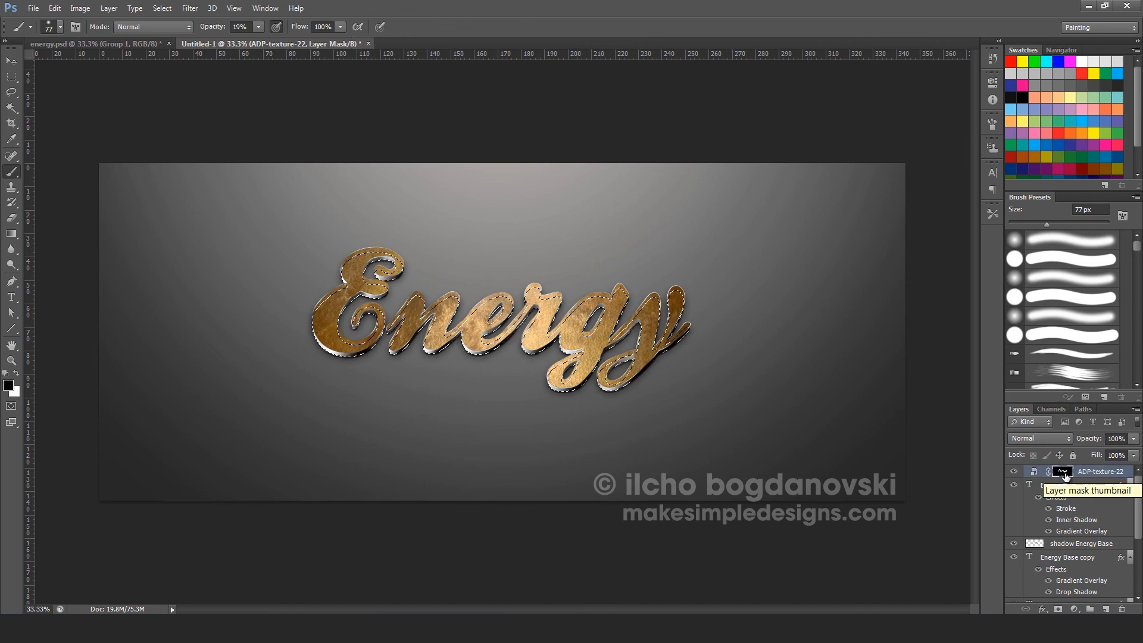
pyautogui.click(17, 374)
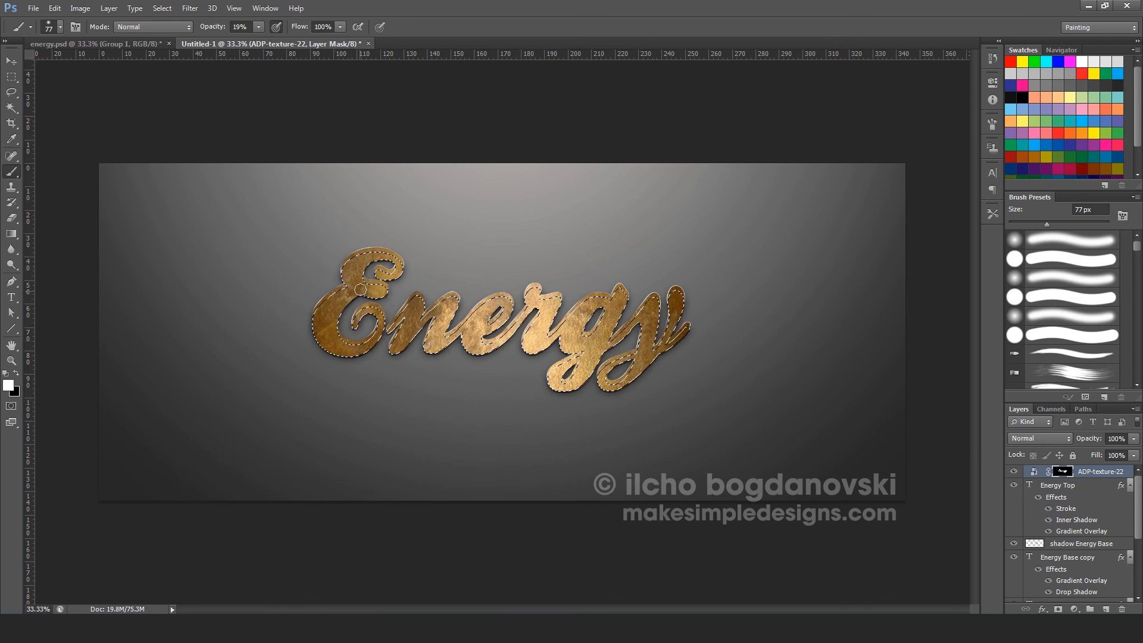
pyautogui.hotkey('ctrl', 'd')
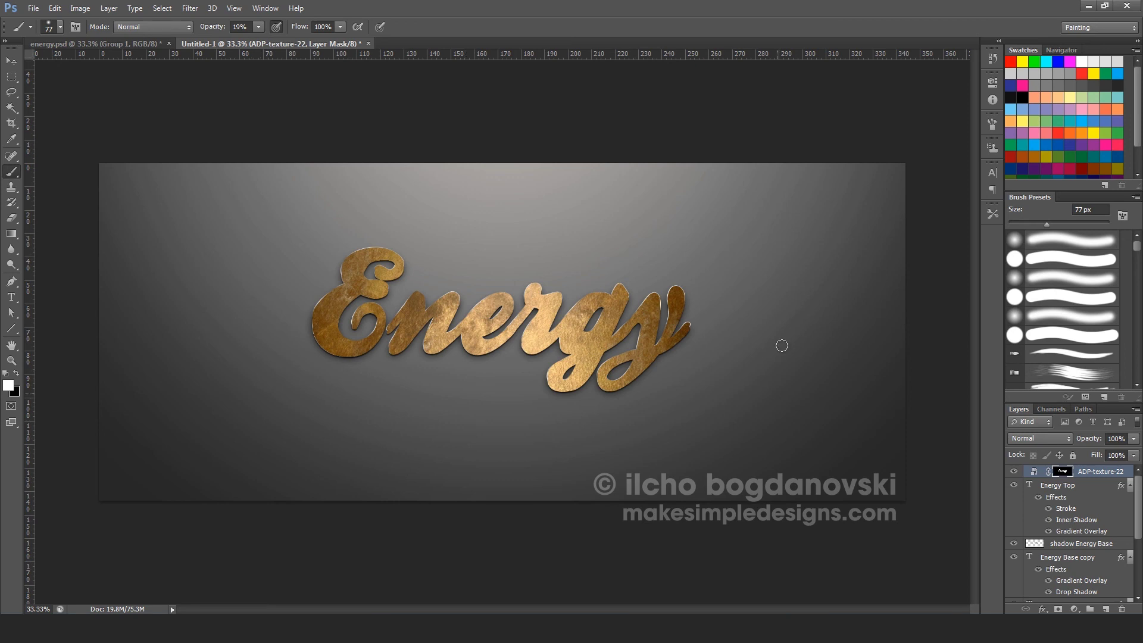
# Step: Try blend modes on the ADP-texture-22 layer, starting with Multiply, and set it to Overlay
pyautogui.click(1049, 442)
pyautogui.click(1041, 103)
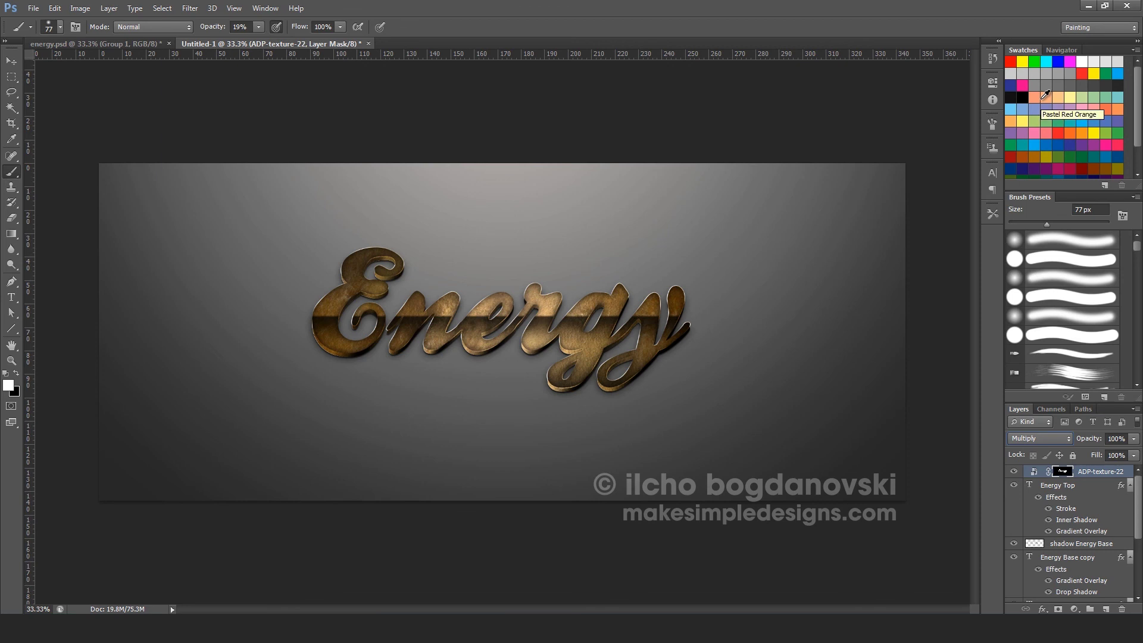
pyautogui.press('Down')
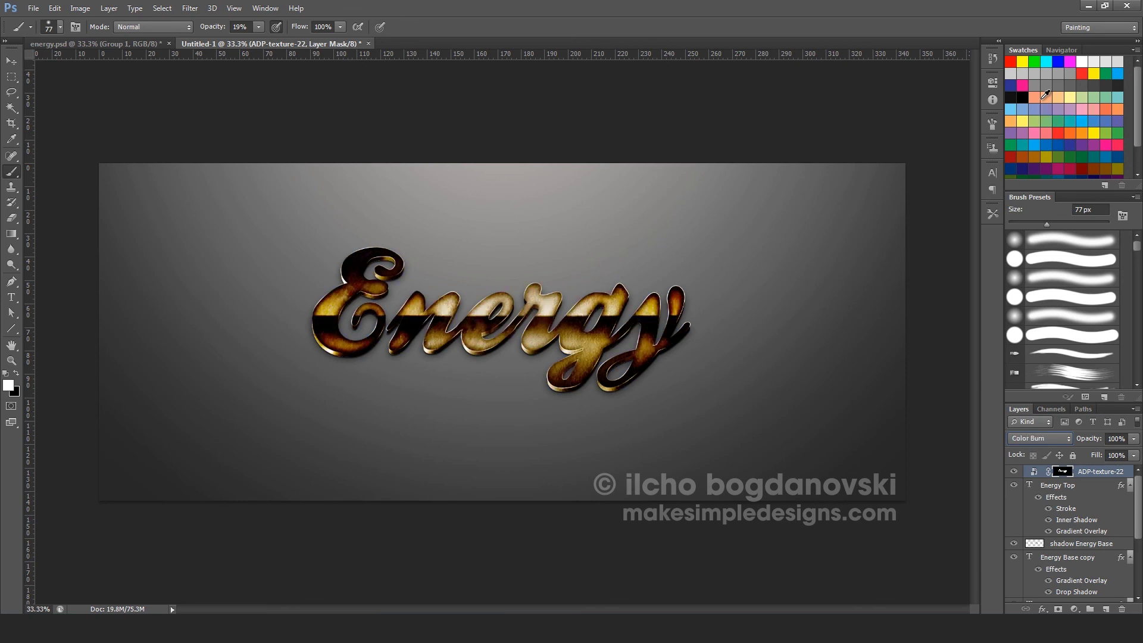
pyautogui.press('Down')
pyautogui.press('Down')
pyautogui.press('Down')
pyautogui.press('Down')
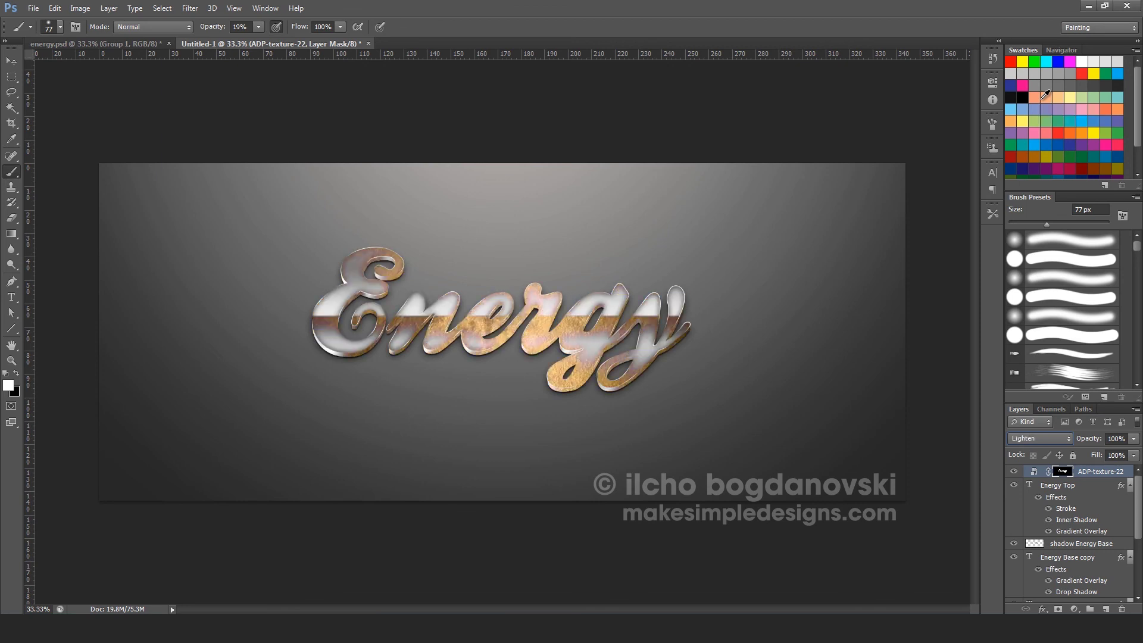
pyautogui.press('Down')
pyautogui.press('Down')
pyautogui.press('Down')
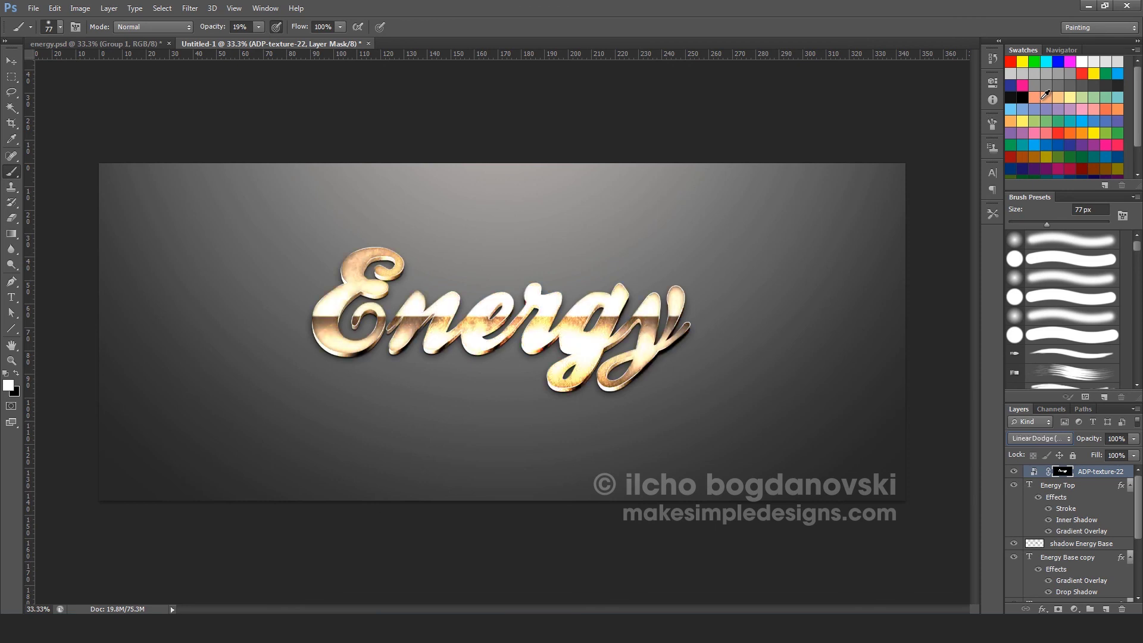
pyautogui.press('Down')
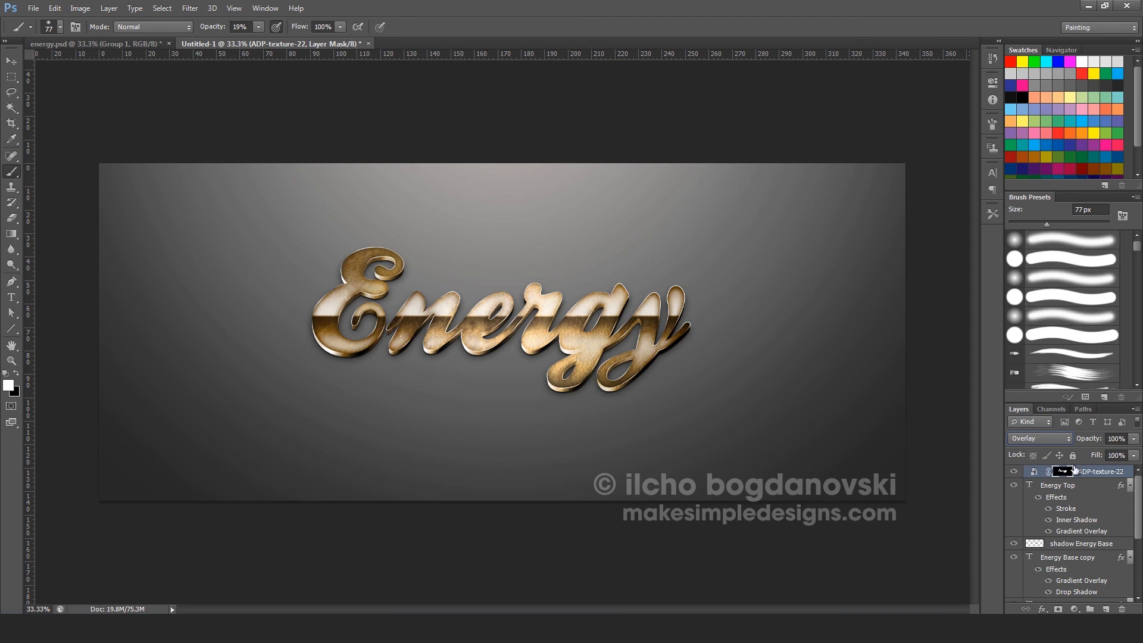
# Step: Try different opacities on the ADP-texture-22 layer, set it to 75%, and switch to the Move tool
pyautogui.click(1134, 438)
pyautogui.click(1110, 453)
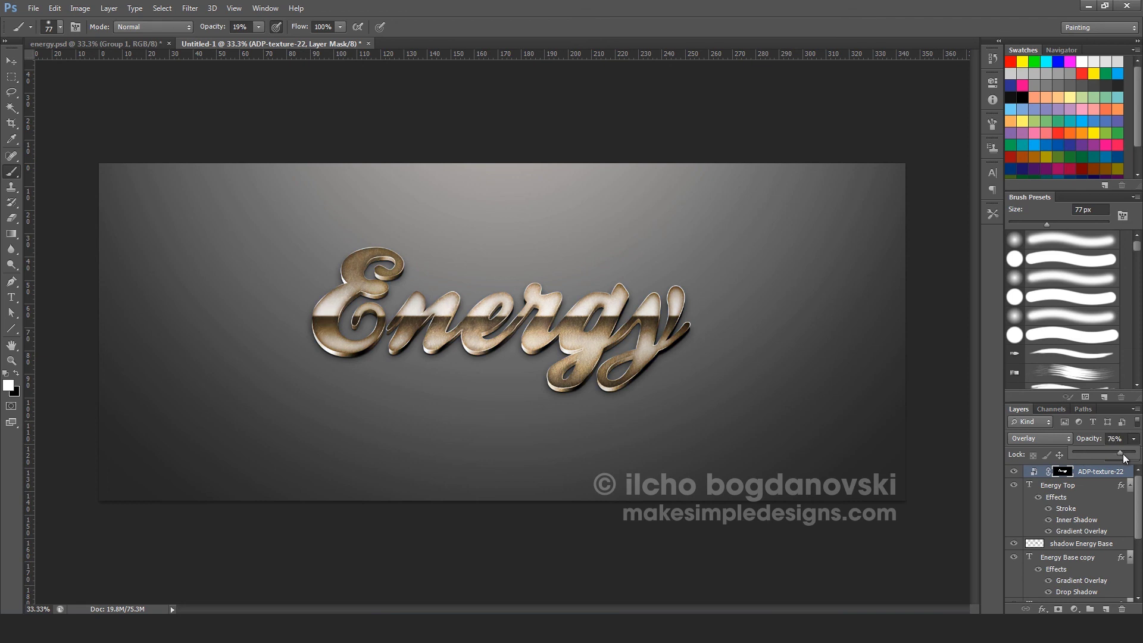
pyautogui.moveTo(1113, 453); pyautogui.dragTo(1135, 453)
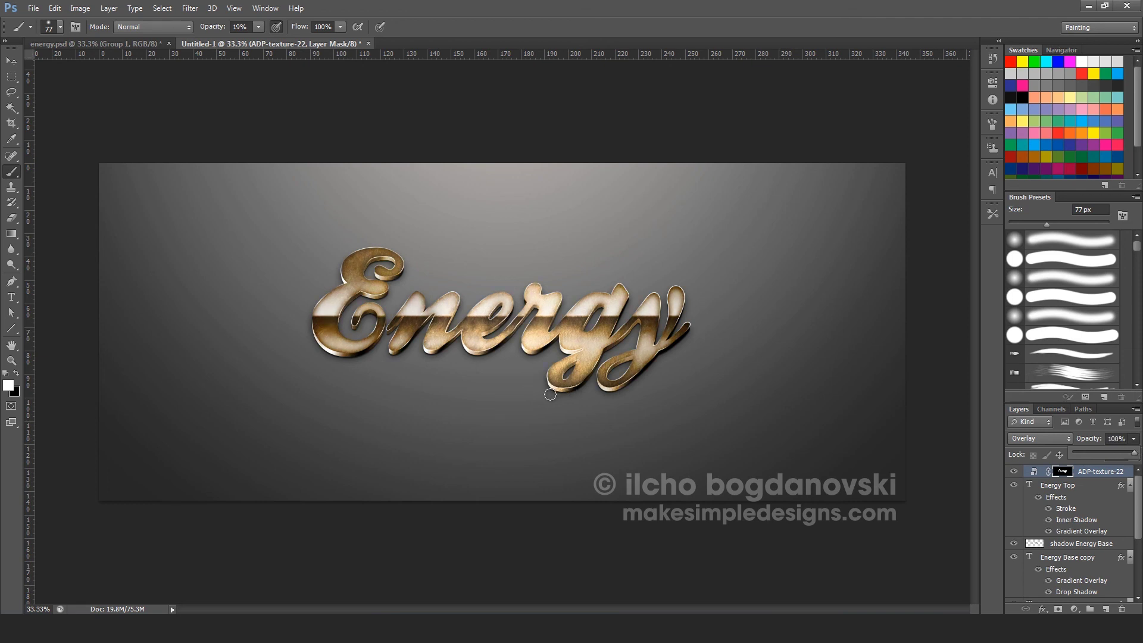
pyautogui.click(1121, 454)
pyautogui.moveTo(1120, 456); pyautogui.dragTo(1119, 456)
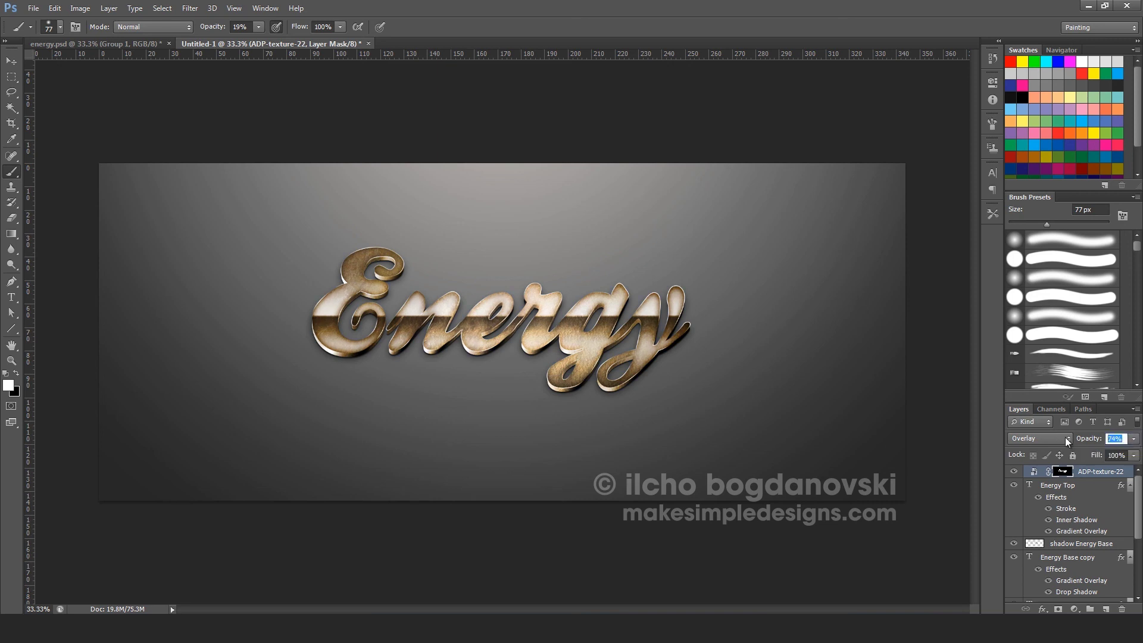
pyautogui.write('50')
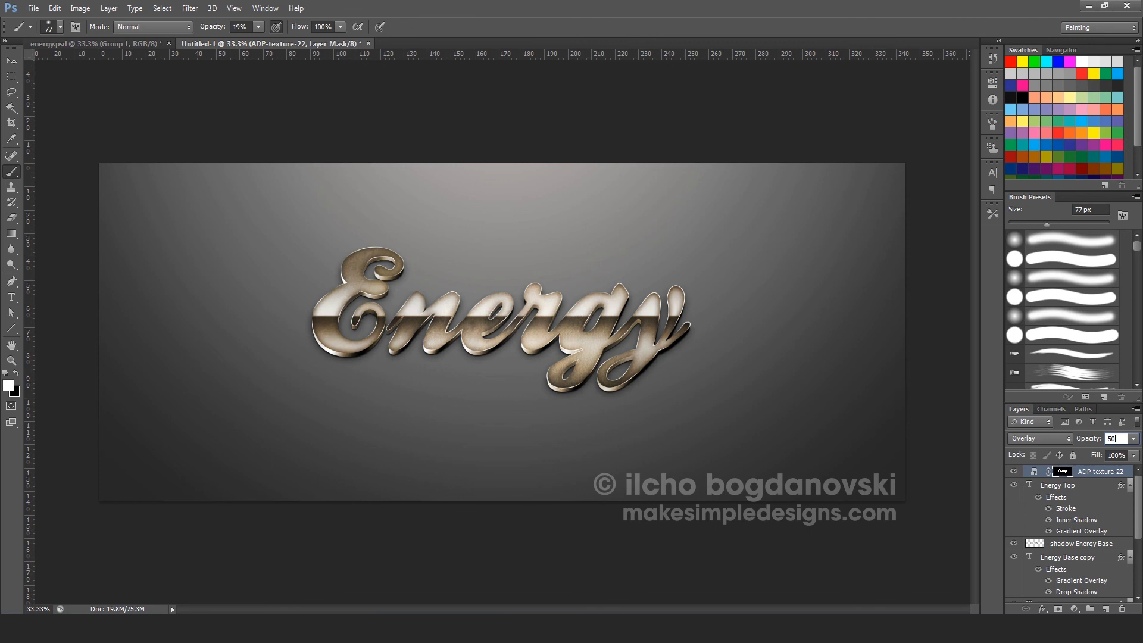
pyautogui.press('Return')
pyautogui.write('75')
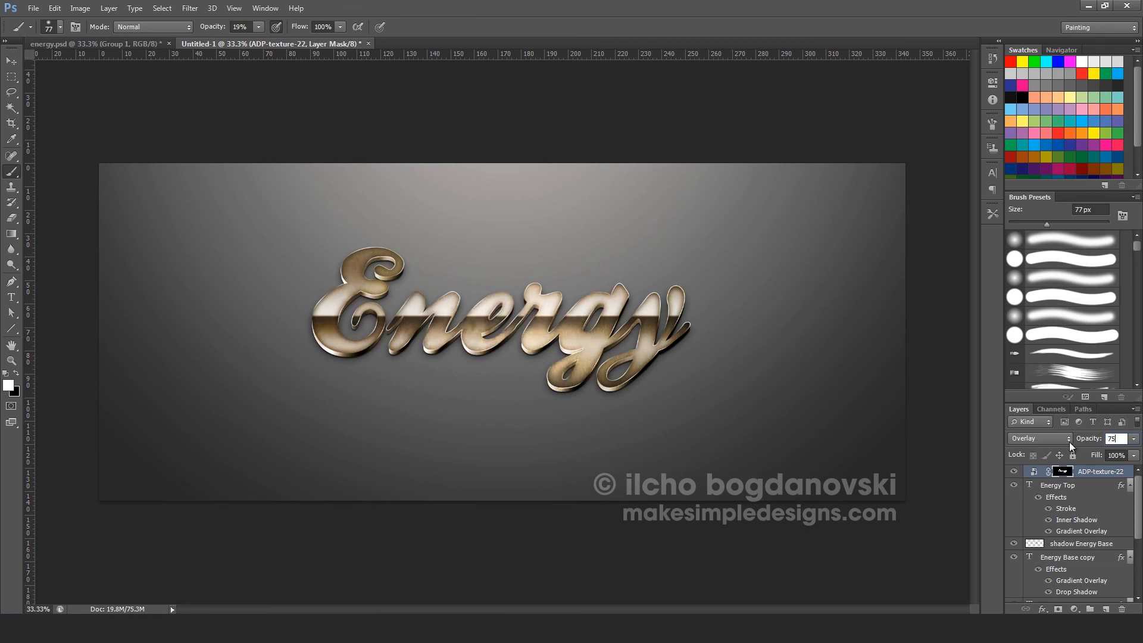
pyautogui.click(12, 61)
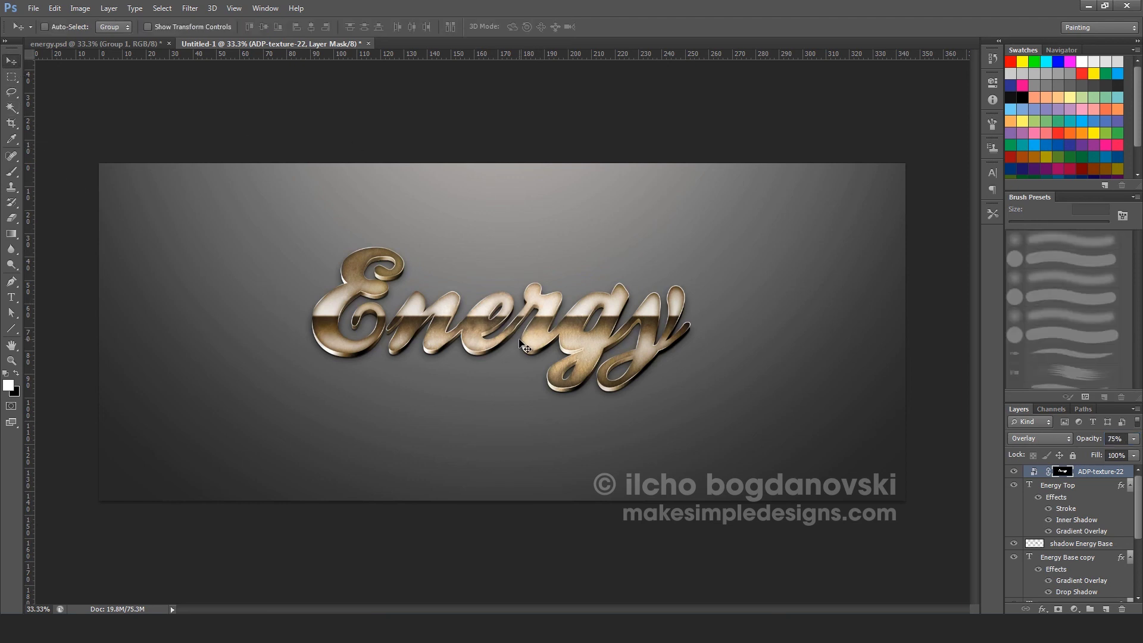